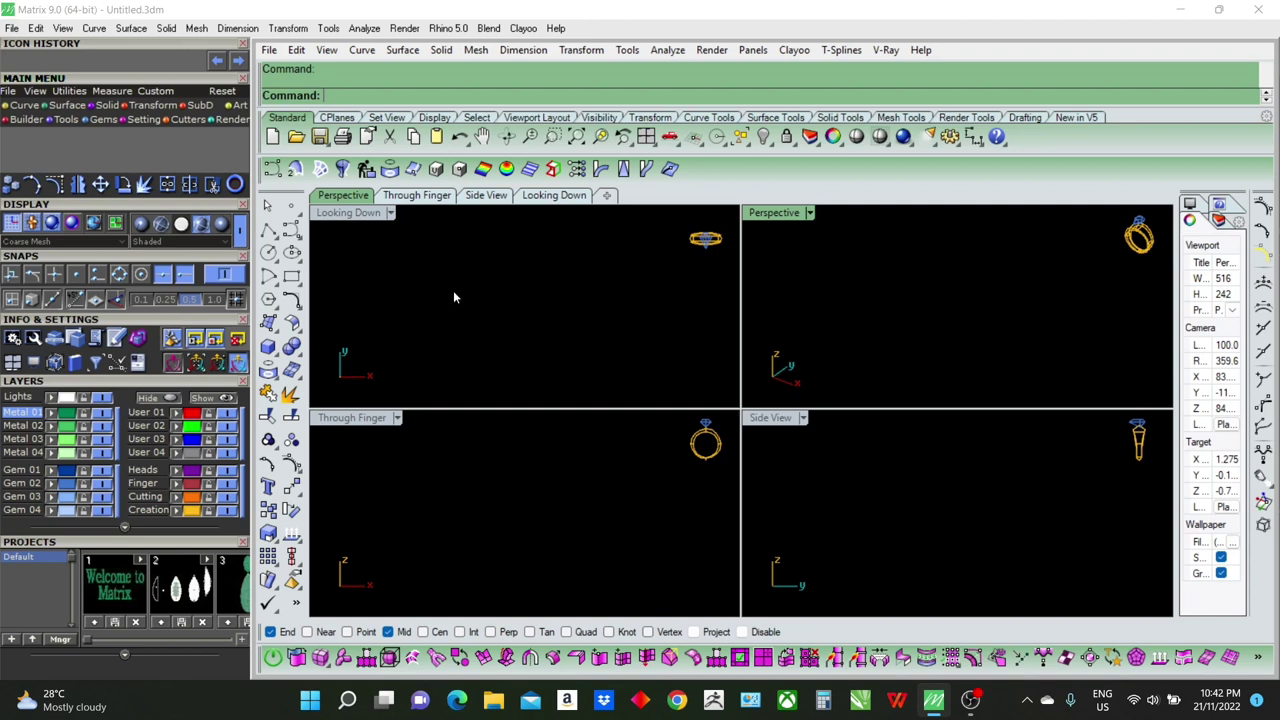
Step: Open the Gem Loader from the Gems menu and expand it to show the Round cut at 1.00 mm
{"action": "left_click", "coordinate": [100, 120]}
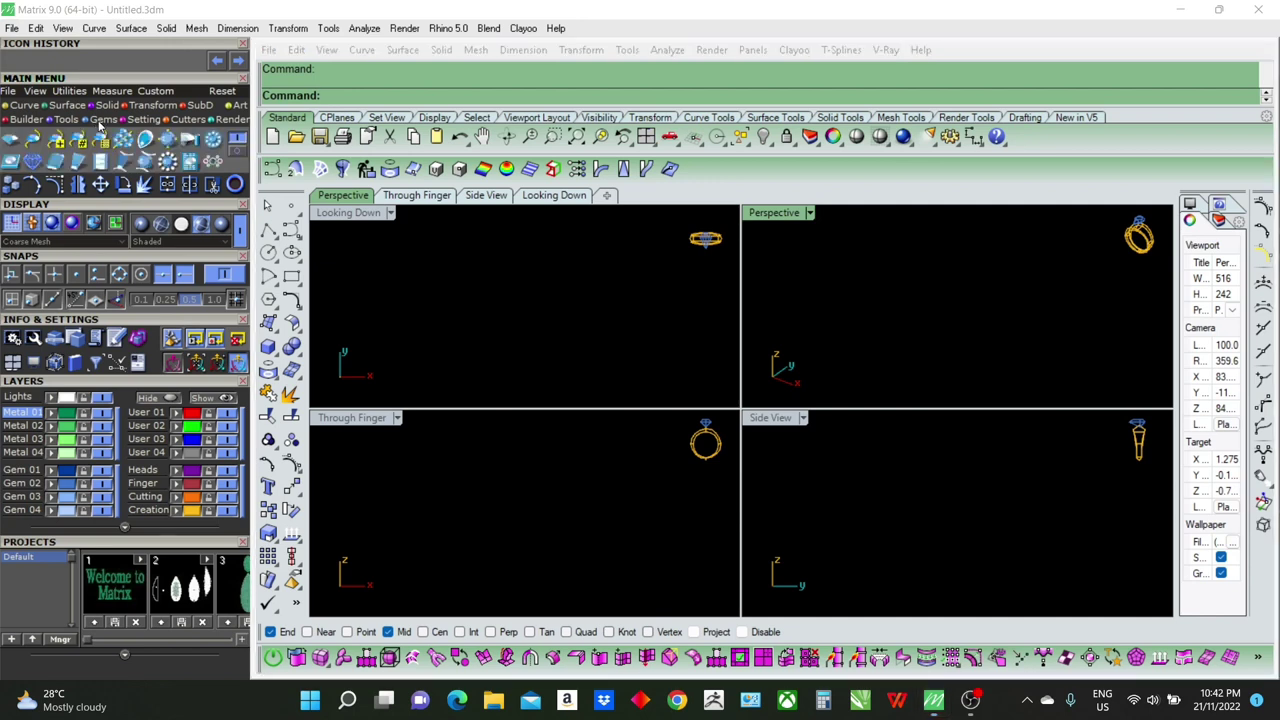
{"action": "left_click", "coordinate": [12, 145]}
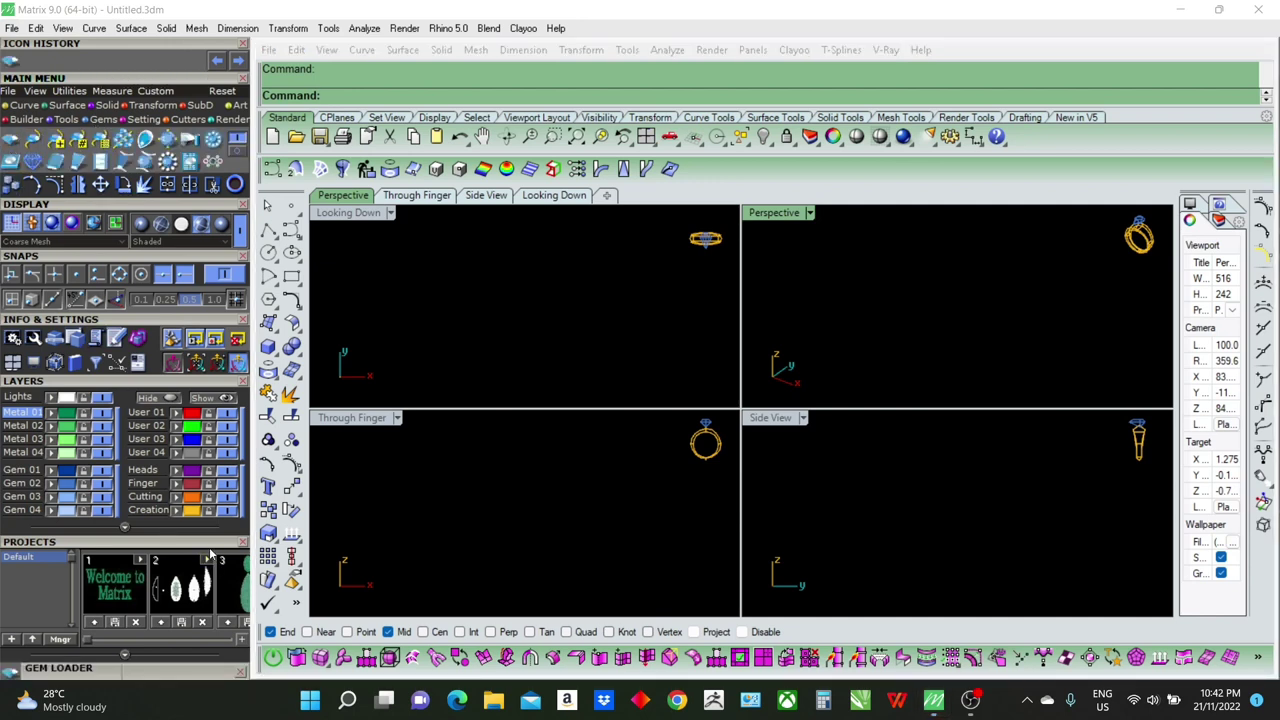
{"action": "left_click_drag", "start_coordinate": [210, 553], "coordinate": [172, 146]}
Step: Size the Round diamond to 2.10 mm (.035 ct) and place it in the model
{"action": "left_click", "coordinate": [36, 397]}
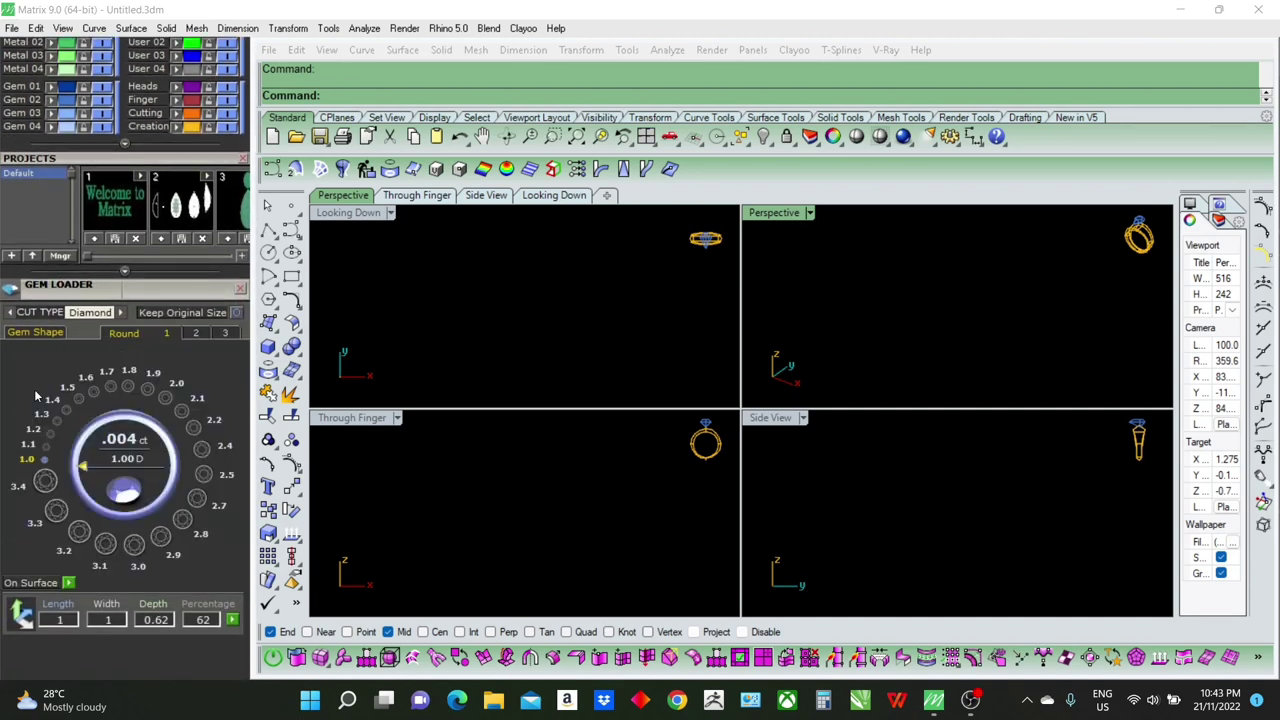
{"action": "left_click", "coordinate": [36, 397]}
{"action": "left_click_drag", "start_coordinate": [36, 397], "coordinate": [172, 402]}
{"action": "left_click", "coordinate": [172, 402]}
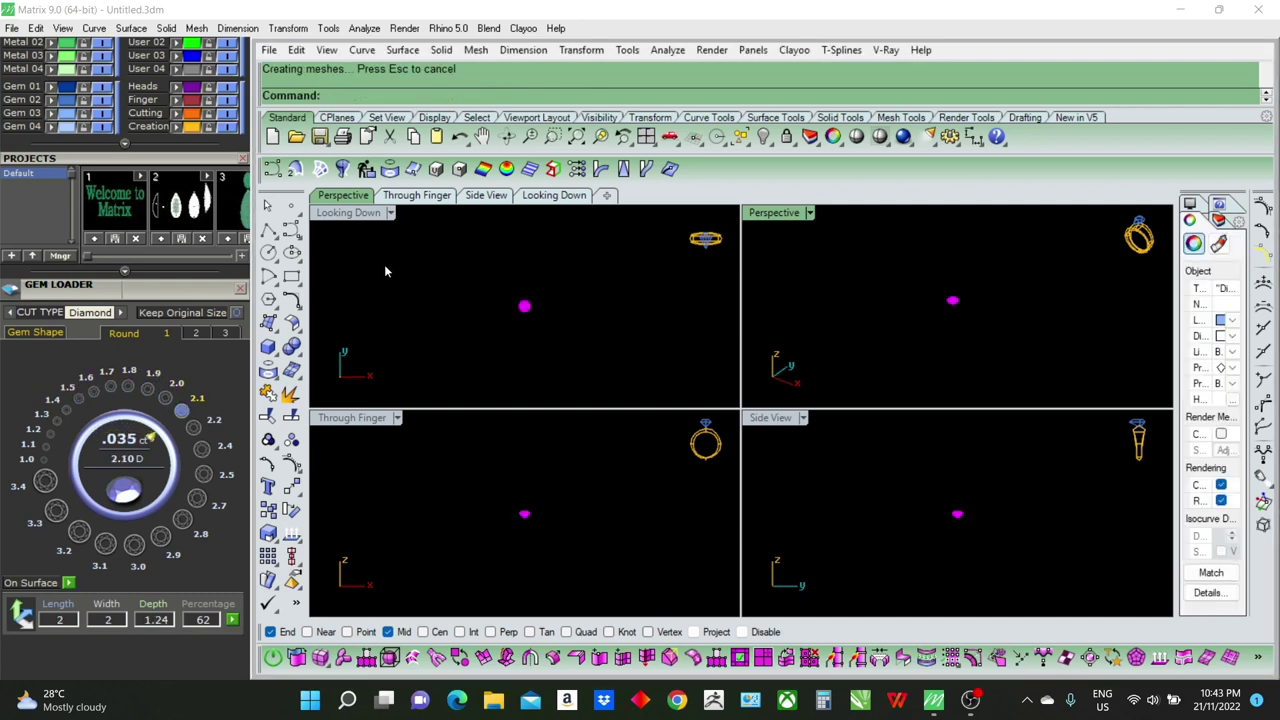
Step: Maximize and zoom the top view, switch it to Shaded display, and select the gem
{"action": "double_click", "coordinate": [352, 213]}
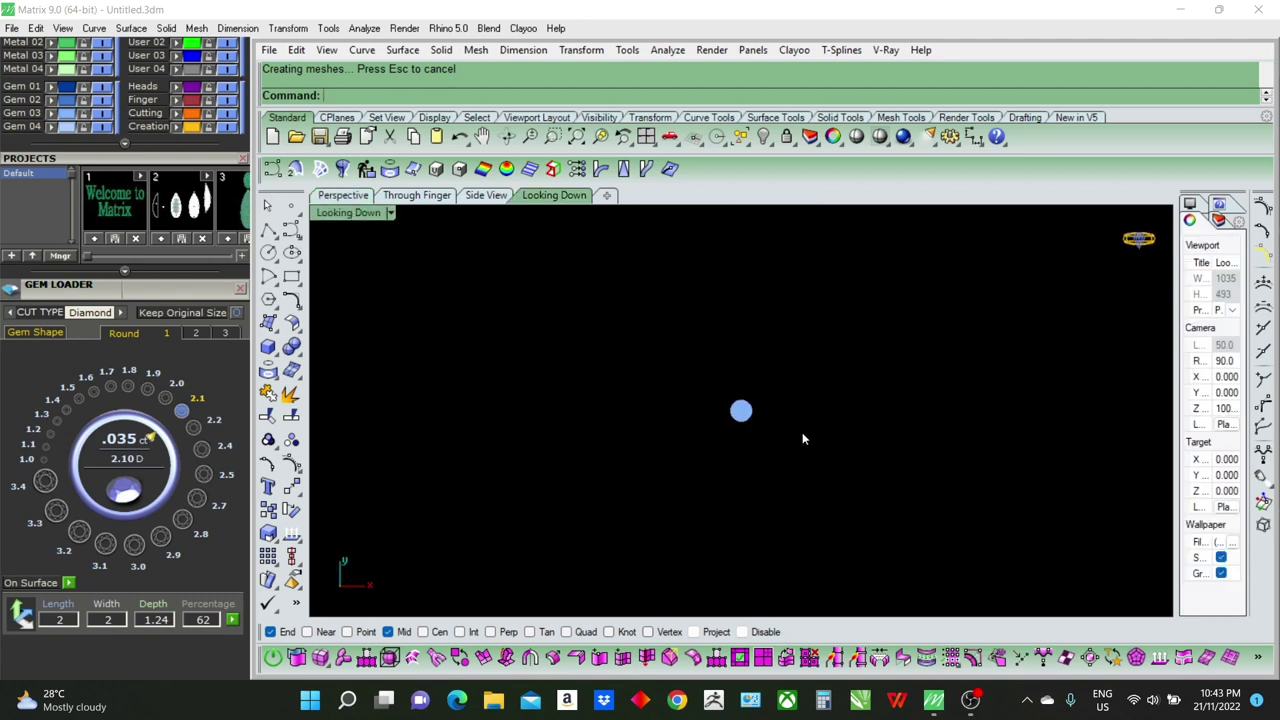
{"action": "scroll", "coordinate": [789, 429], "scroll_direction": "up", "scroll_amount": 3}
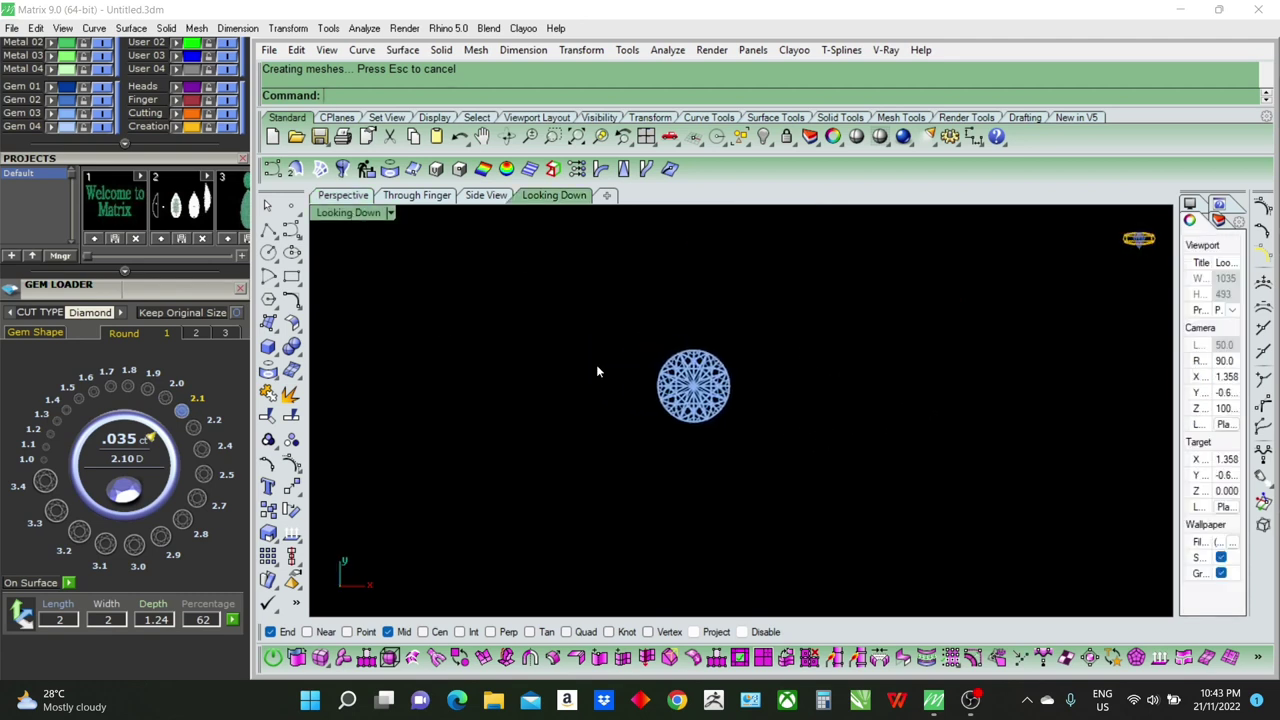
{"action": "left_click", "coordinate": [390, 213]}
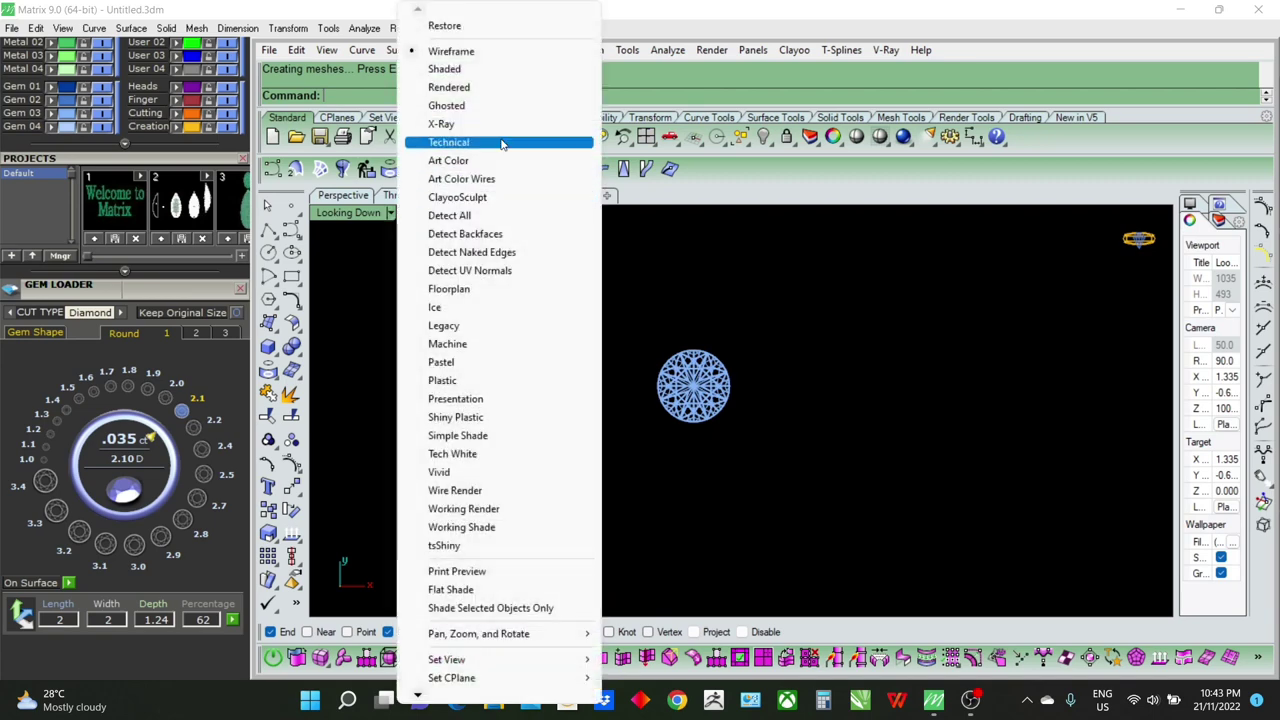
{"action": "left_click", "coordinate": [445, 69]}
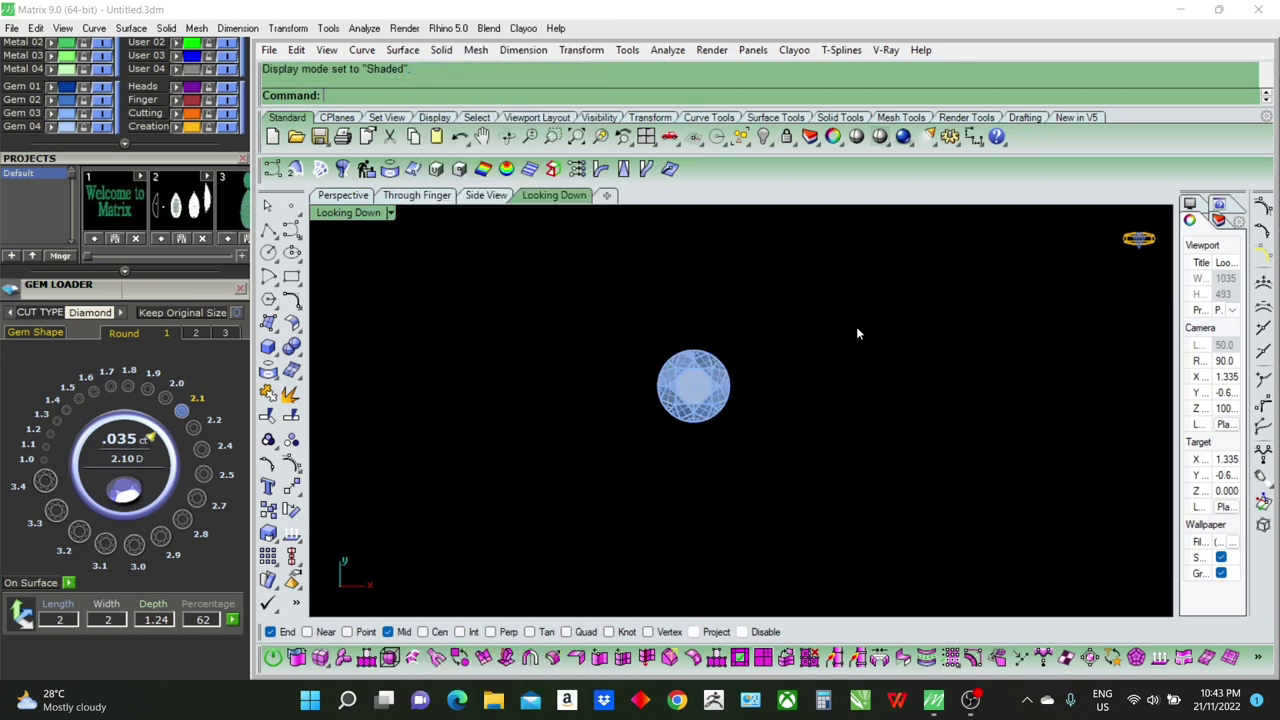
{"action": "left_click_drag", "start_coordinate": [857, 333], "coordinate": [679, 477]}
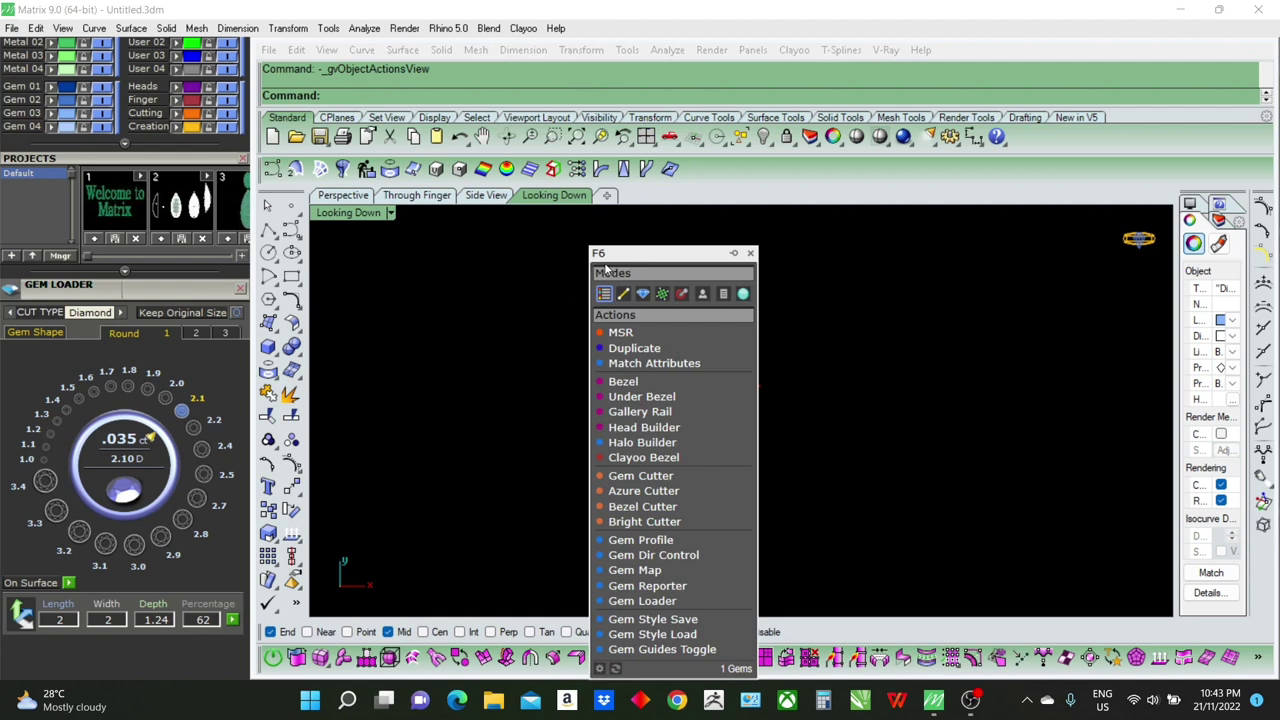
Step: Run Gem Profile on the diamond to create its edge-profile circle
{"action": "left_click_drag", "start_coordinate": [683, 261], "coordinate": [995, 231]}
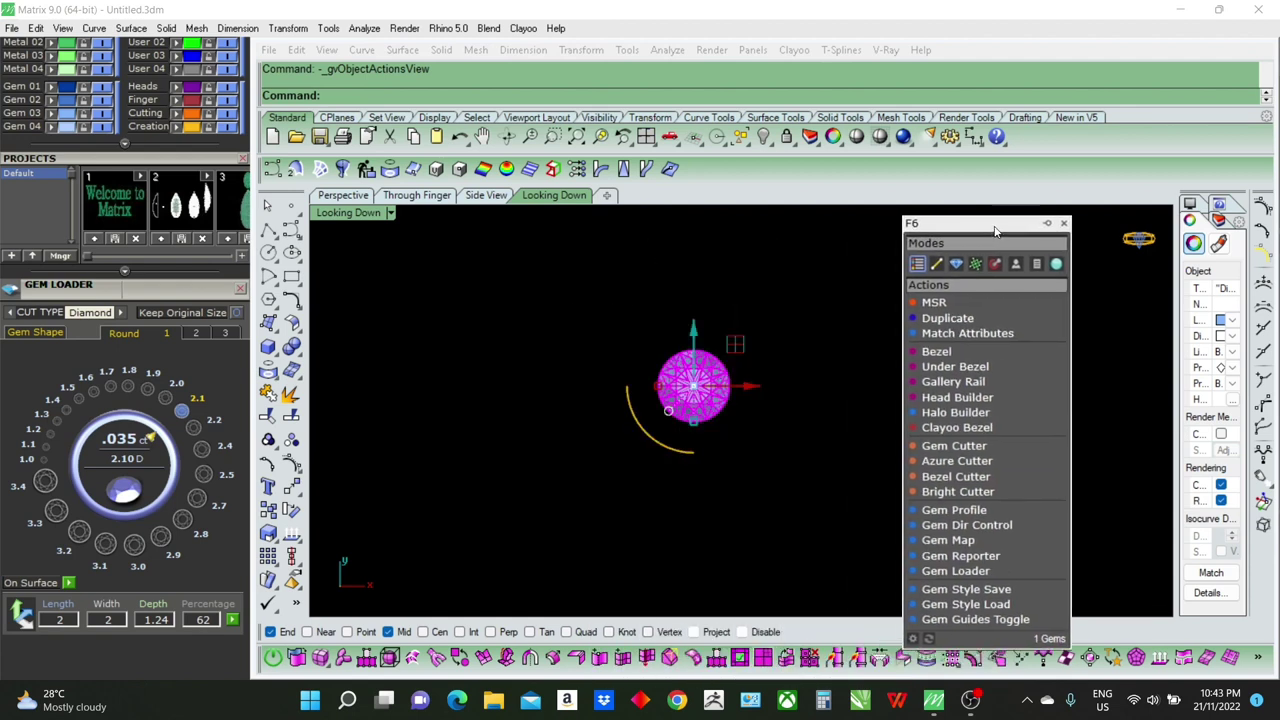
{"action": "left_click", "coordinate": [970, 513]}
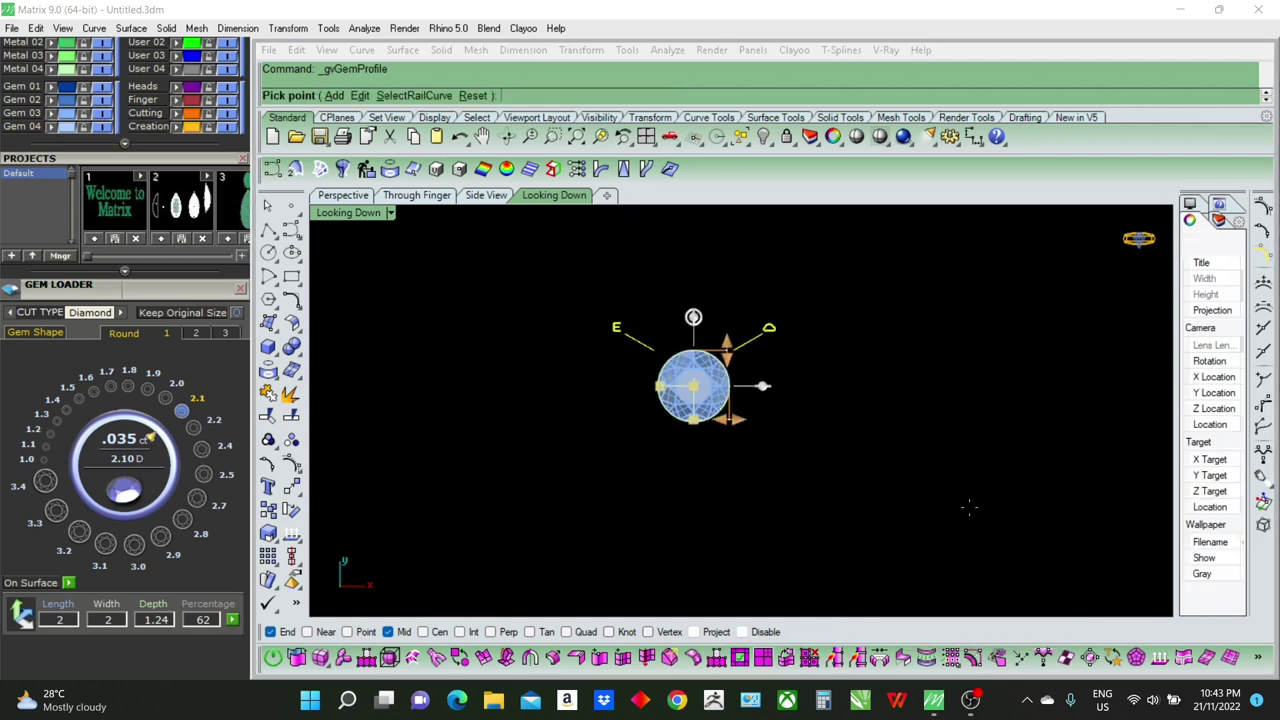
{"action": "right_click", "coordinate": [797, 385]}
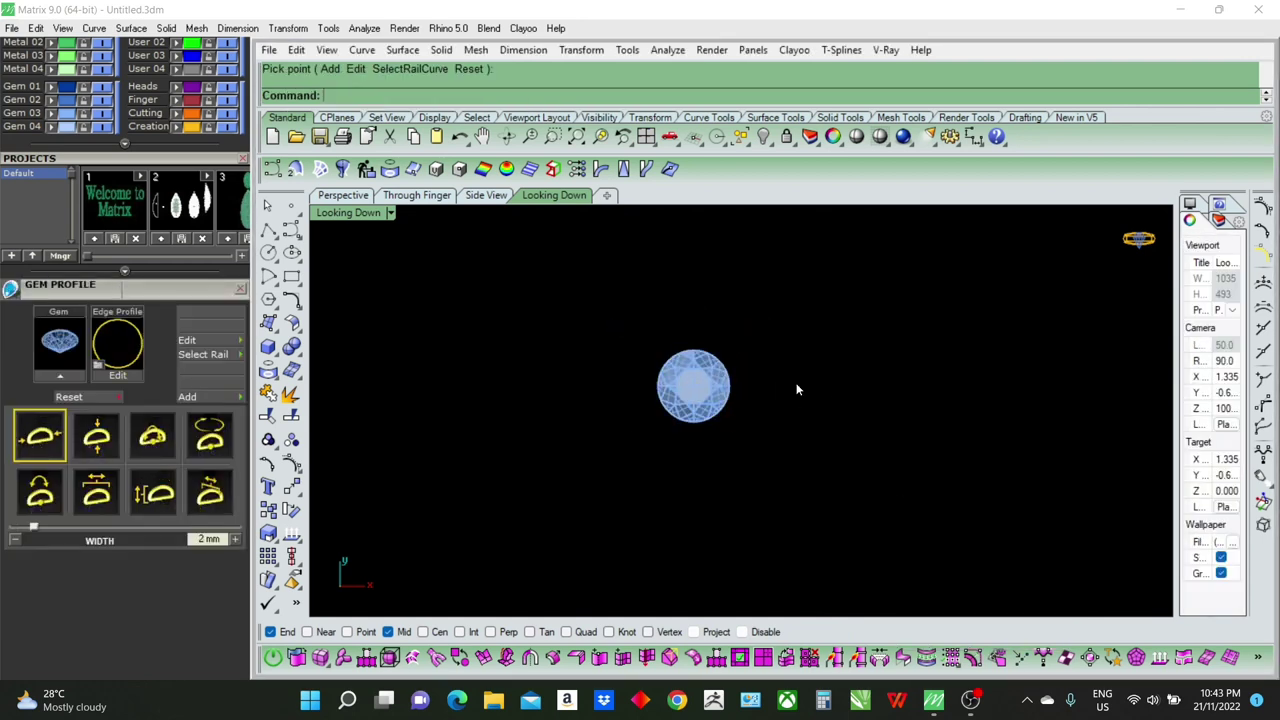
Step: Zoom in and hide the Gem 03 layer, leaving only the profile circle
{"action": "scroll", "coordinate": [743, 388], "scroll_direction": "up", "scroll_amount": 5}
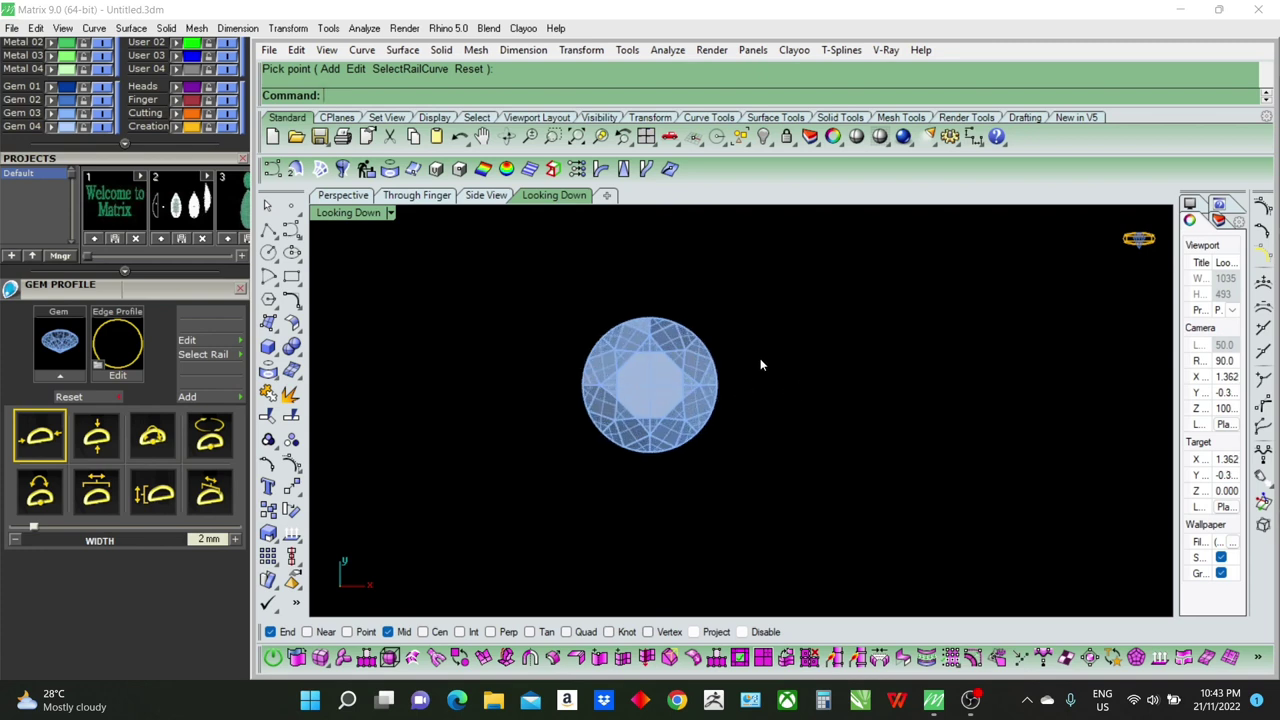
{"action": "left_click_drag", "start_coordinate": [760, 358], "coordinate": [730, 397]}
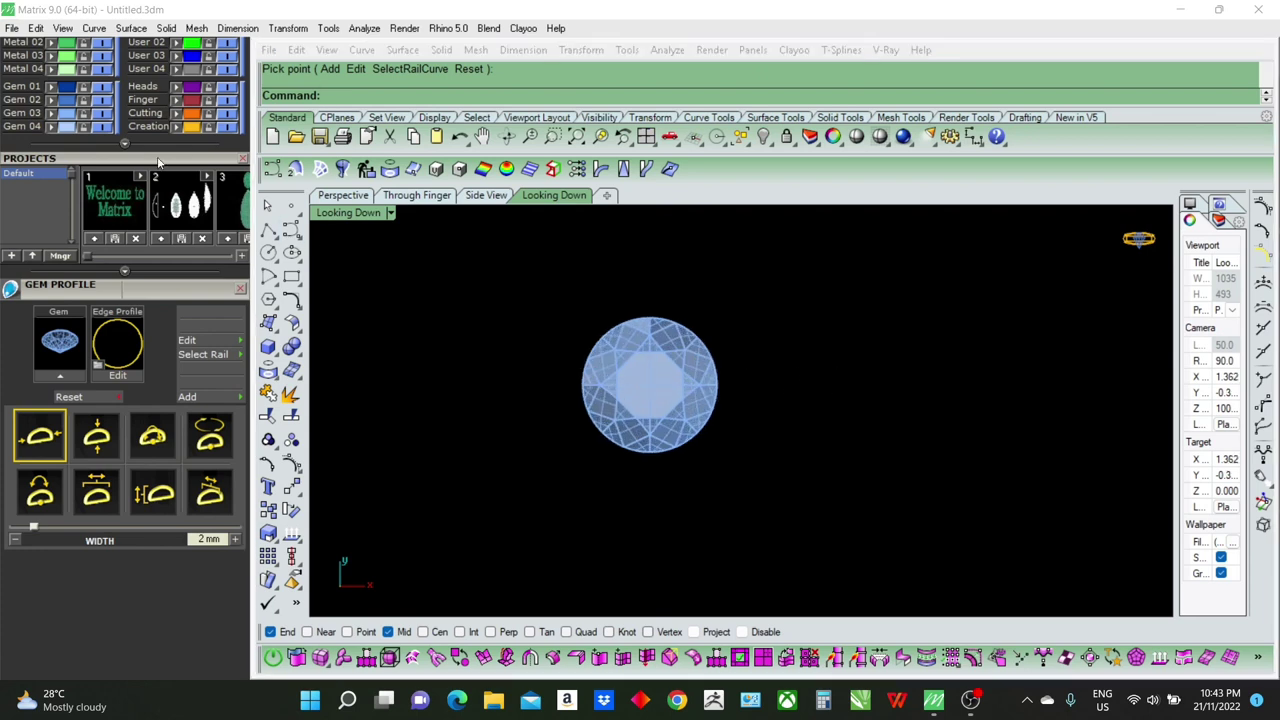
{"action": "left_click_drag", "start_coordinate": [160, 158], "coordinate": [158, 268]}
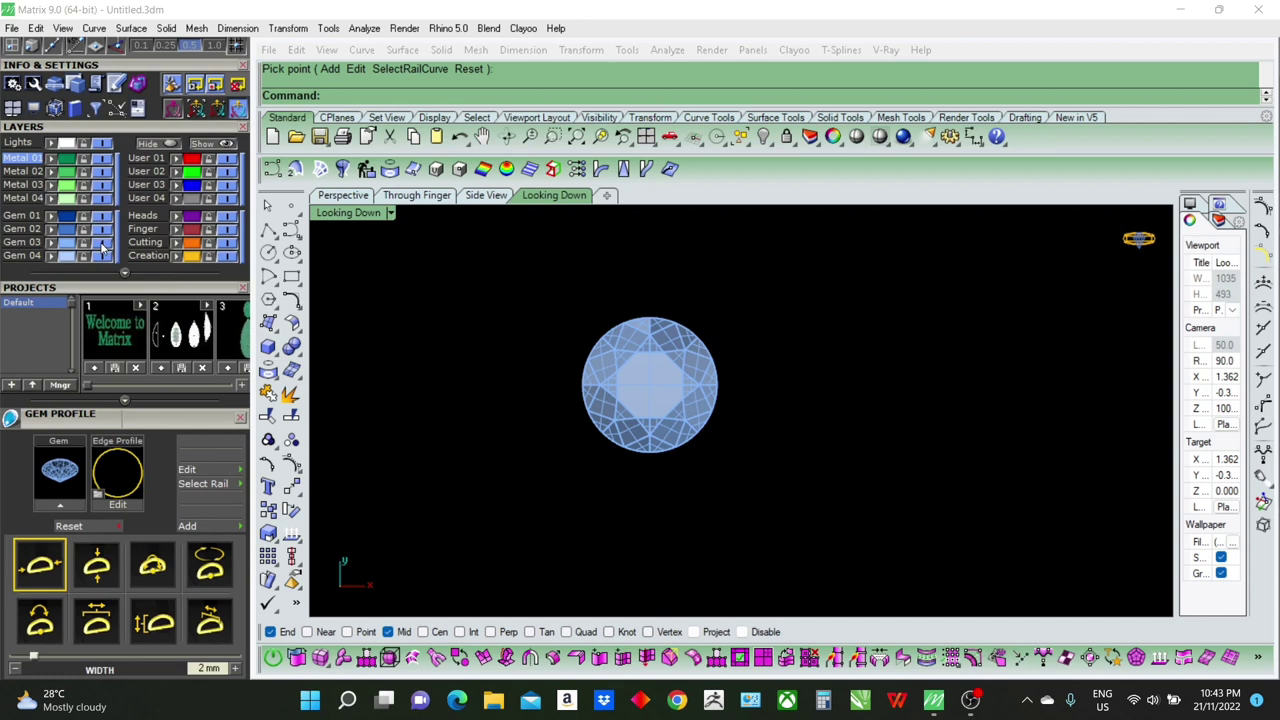
{"action": "left_click", "coordinate": [100, 246]}
Step: Offset the gem's outline circle outward by 0.2 to create a surrounding circle
{"action": "left_click_drag", "start_coordinate": [888, 355], "coordinate": [705, 420]}
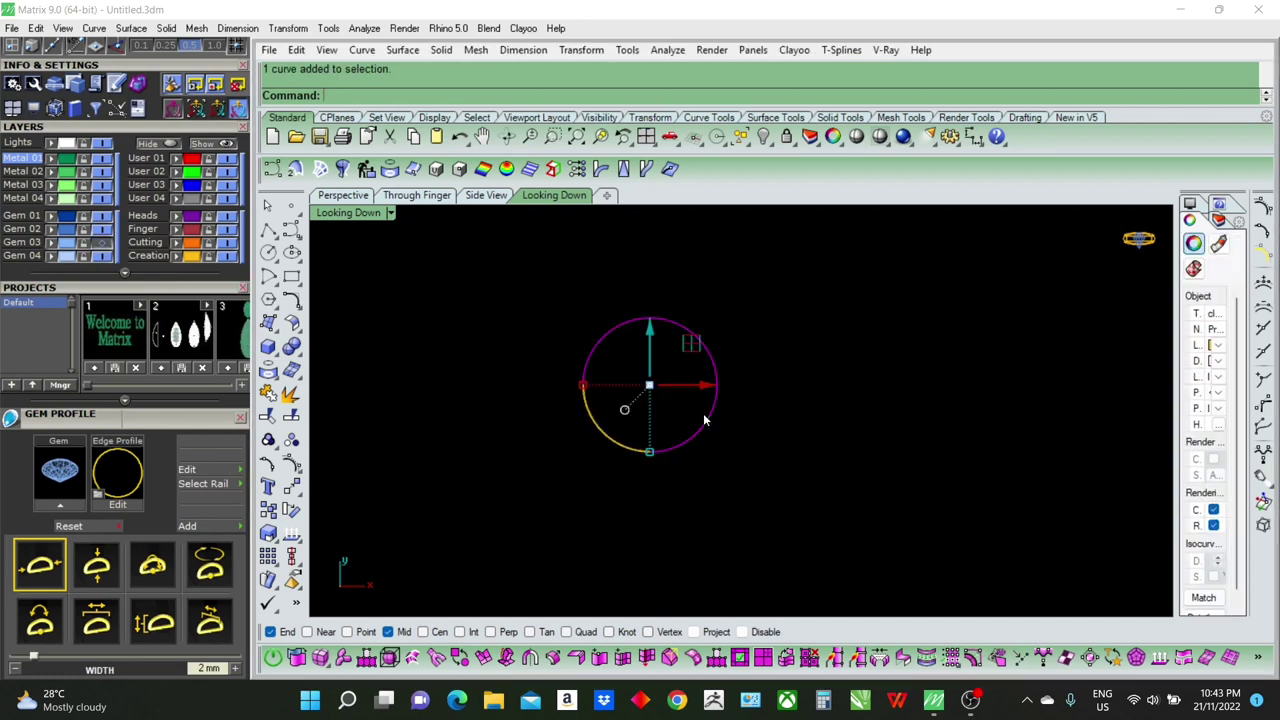
{"action": "type", "text": "O"}
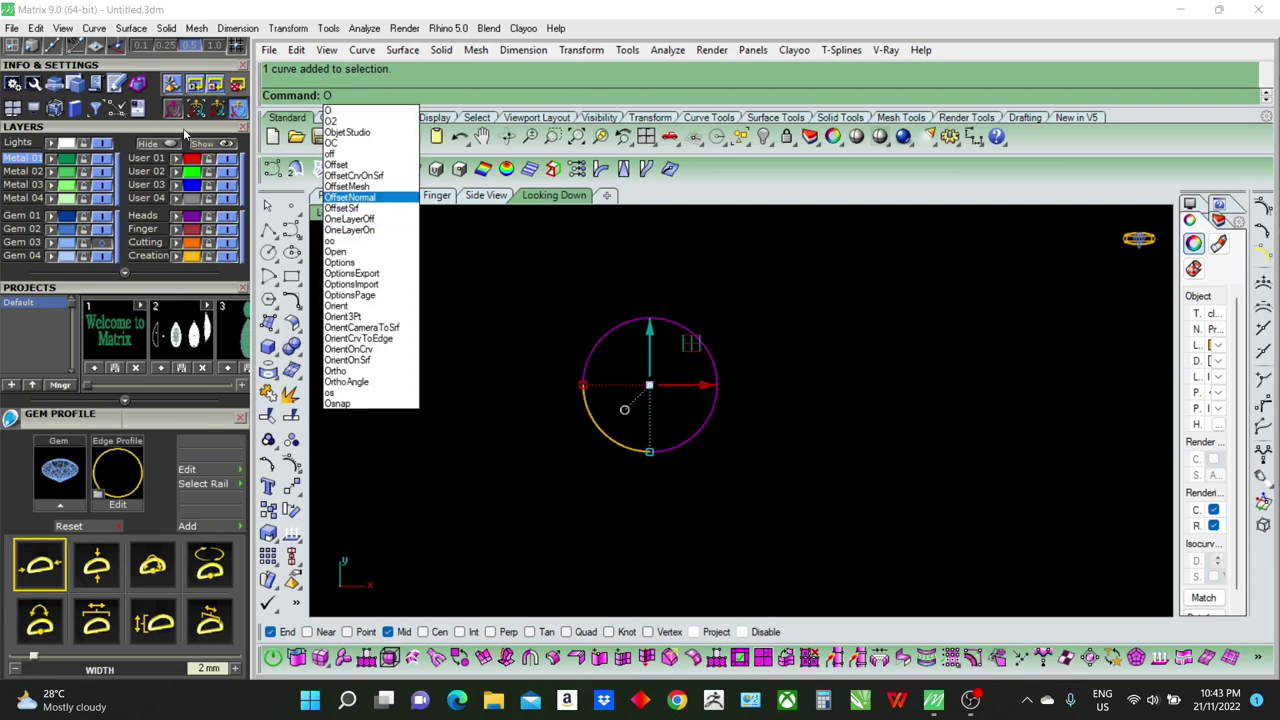
{"action": "scroll", "coordinate": [183, 128], "scroll_direction": "up", "scroll_amount": 5}
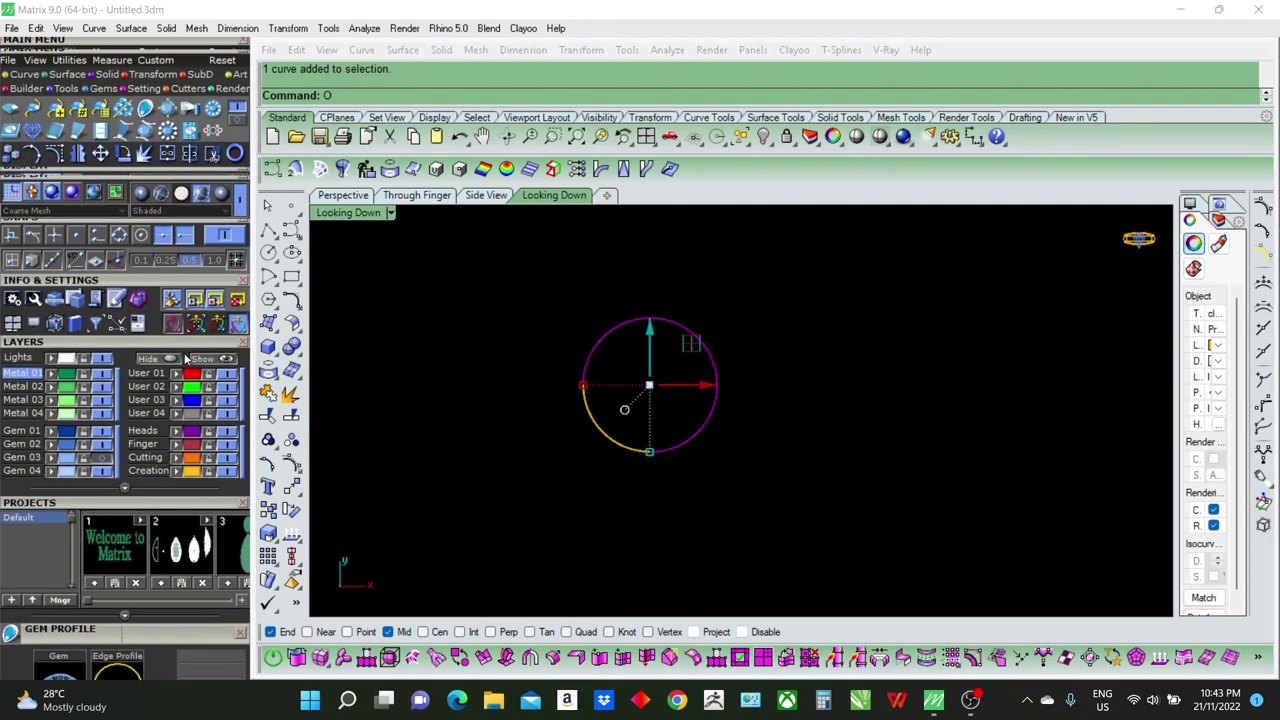
{"action": "scroll", "coordinate": [185, 358], "scroll_direction": "up", "scroll_amount": 2}
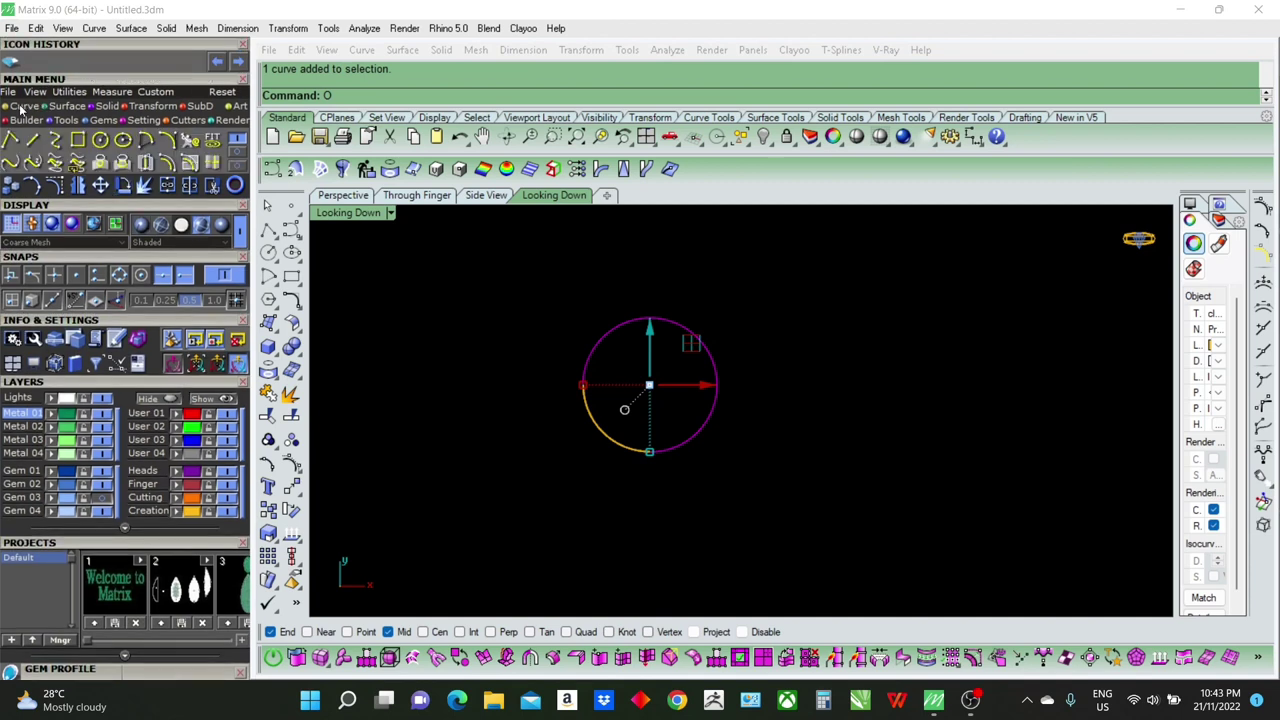
{"action": "left_click", "coordinate": [168, 162]}
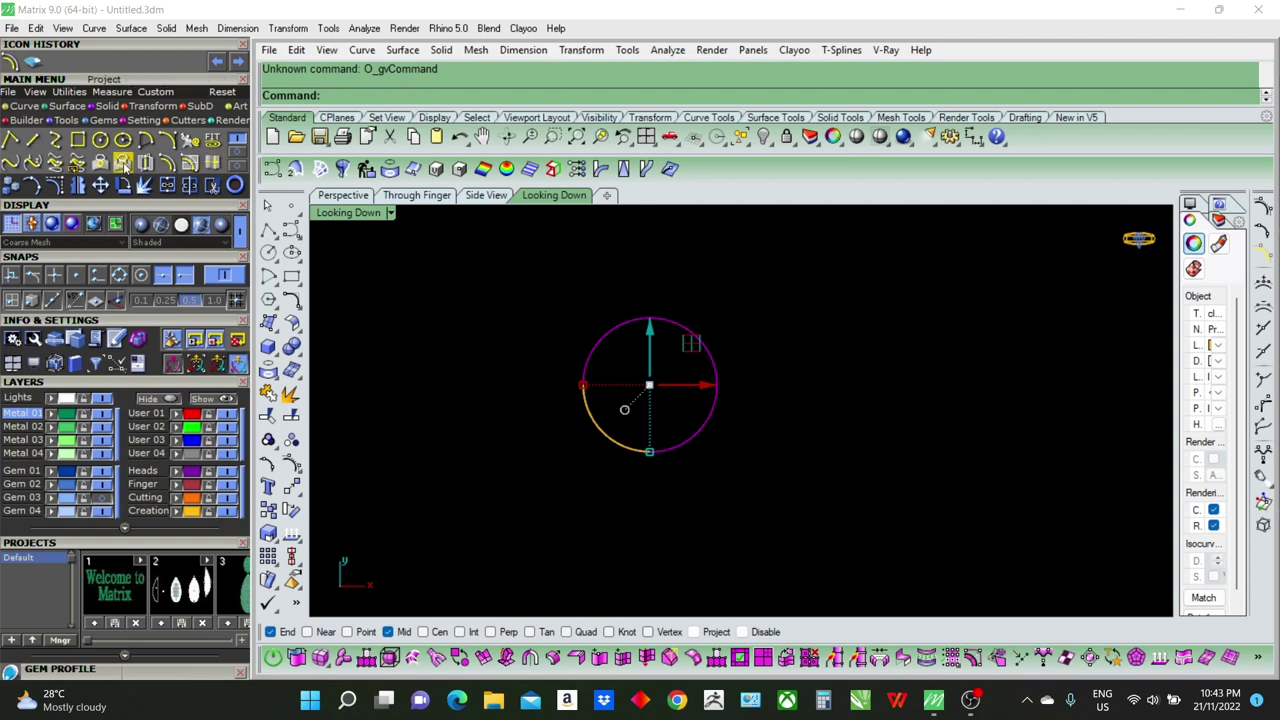
{"action": "left_click", "coordinate": [168, 162]}
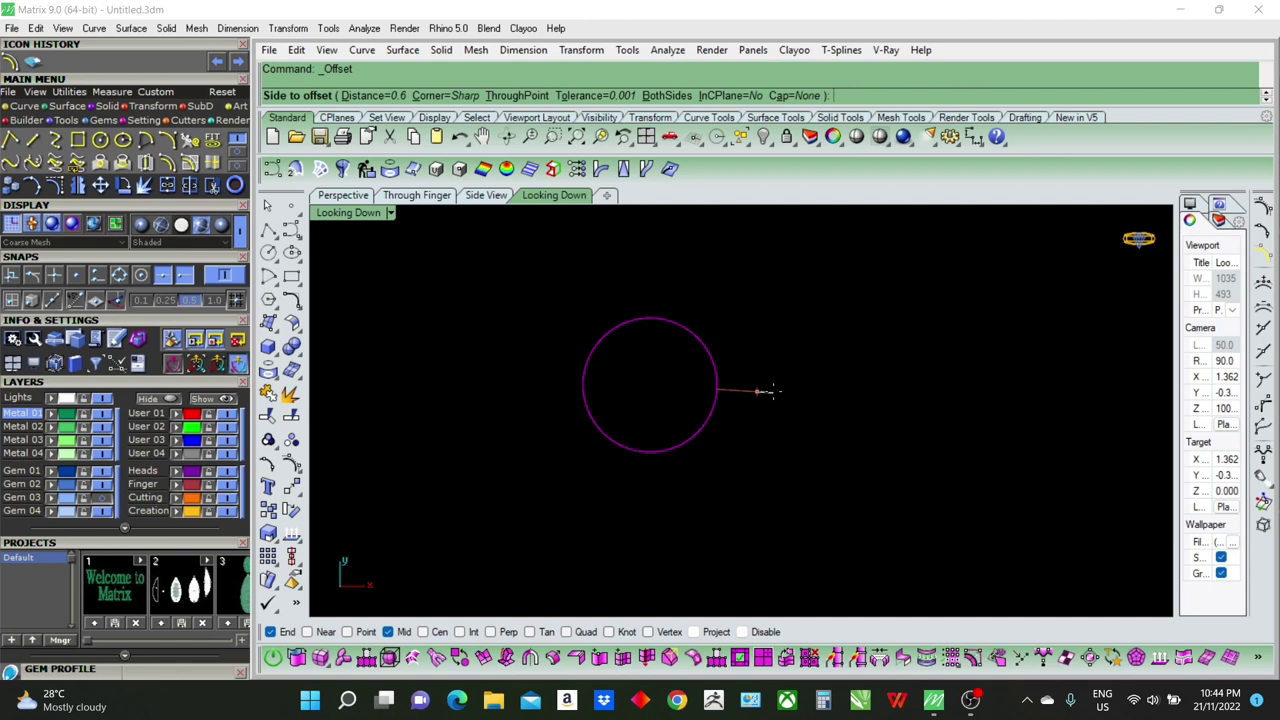
{"action": "type", "text": ".2"}
{"action": "key", "text": "Return"}
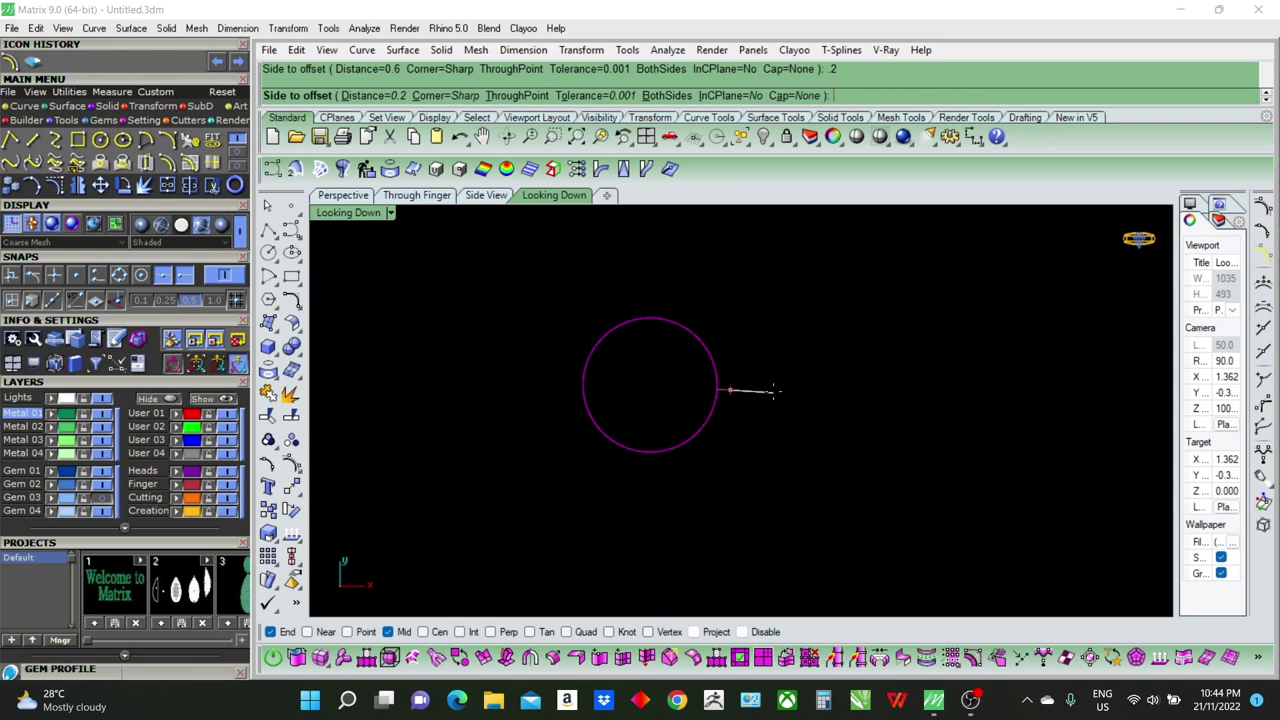
{"action": "left_click", "coordinate": [773, 391]}
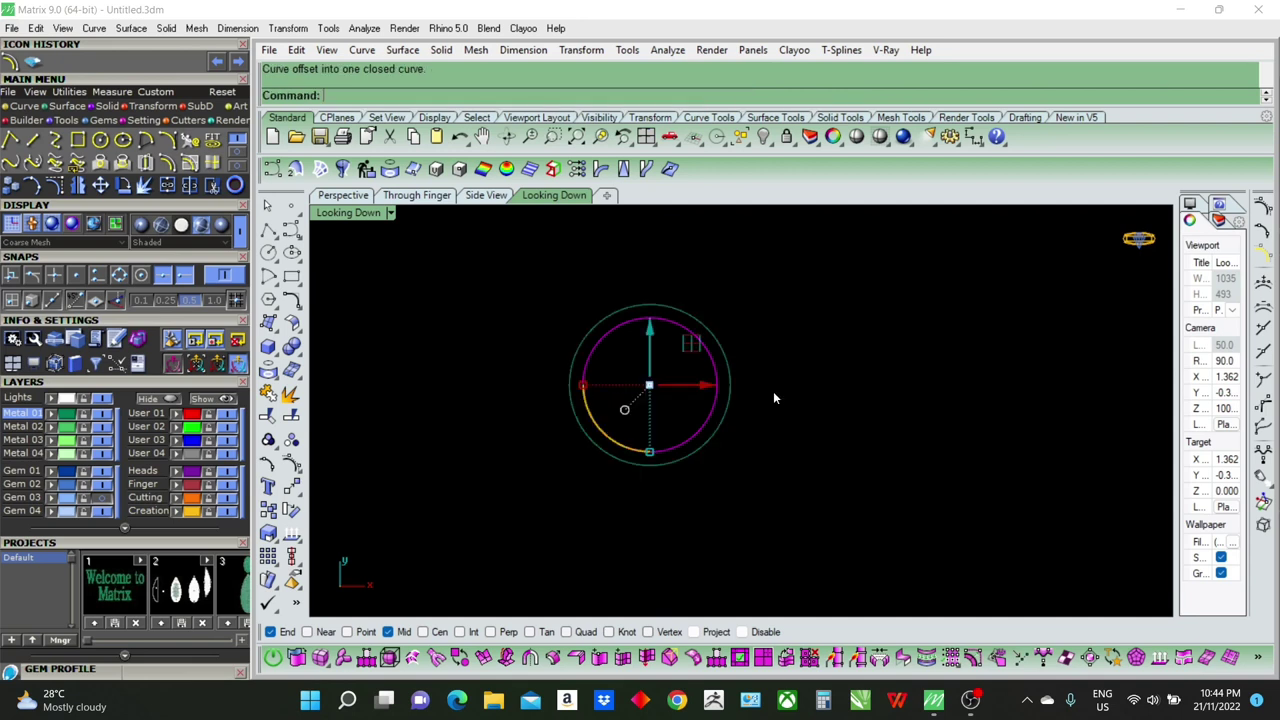
{"action": "right_click", "coordinate": [775, 390]}
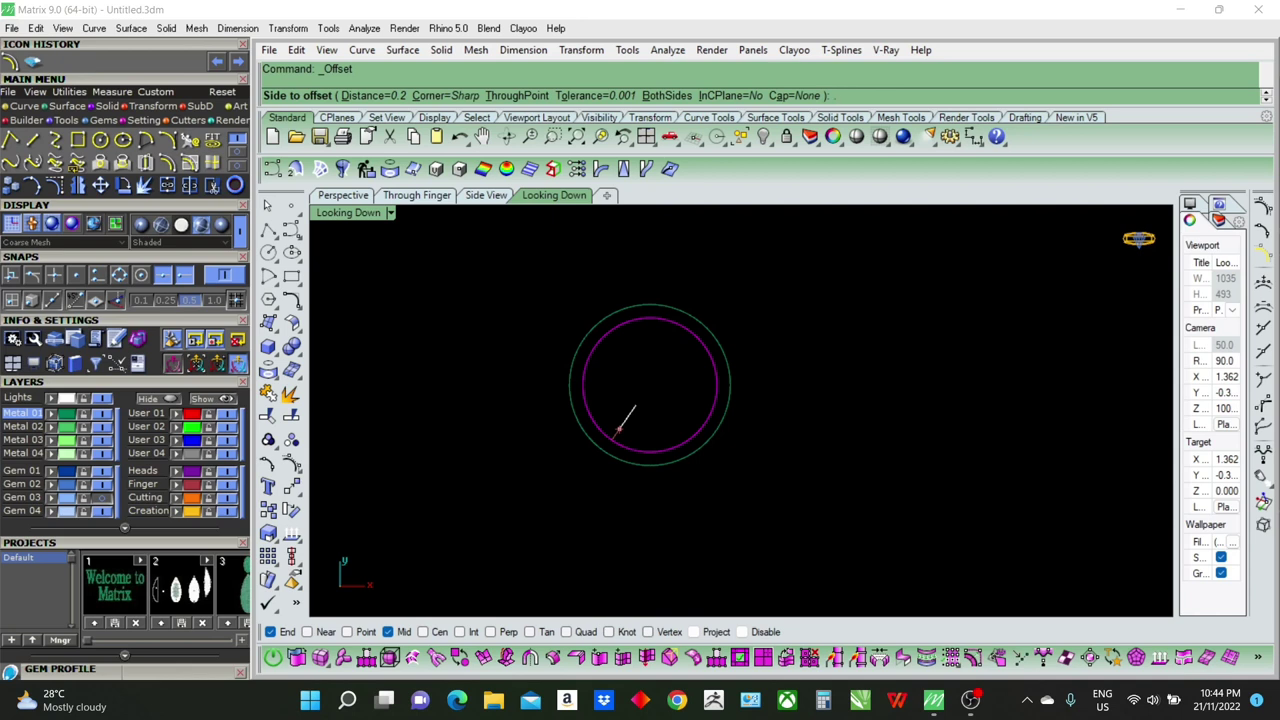
Step: Offset the profile circle 0.3 inward and hide the orange offset curve's layer
{"action": "type", "text": ".5"}
{"action": "type", "text": ".3"}
{"action": "key", "text": "Return"}
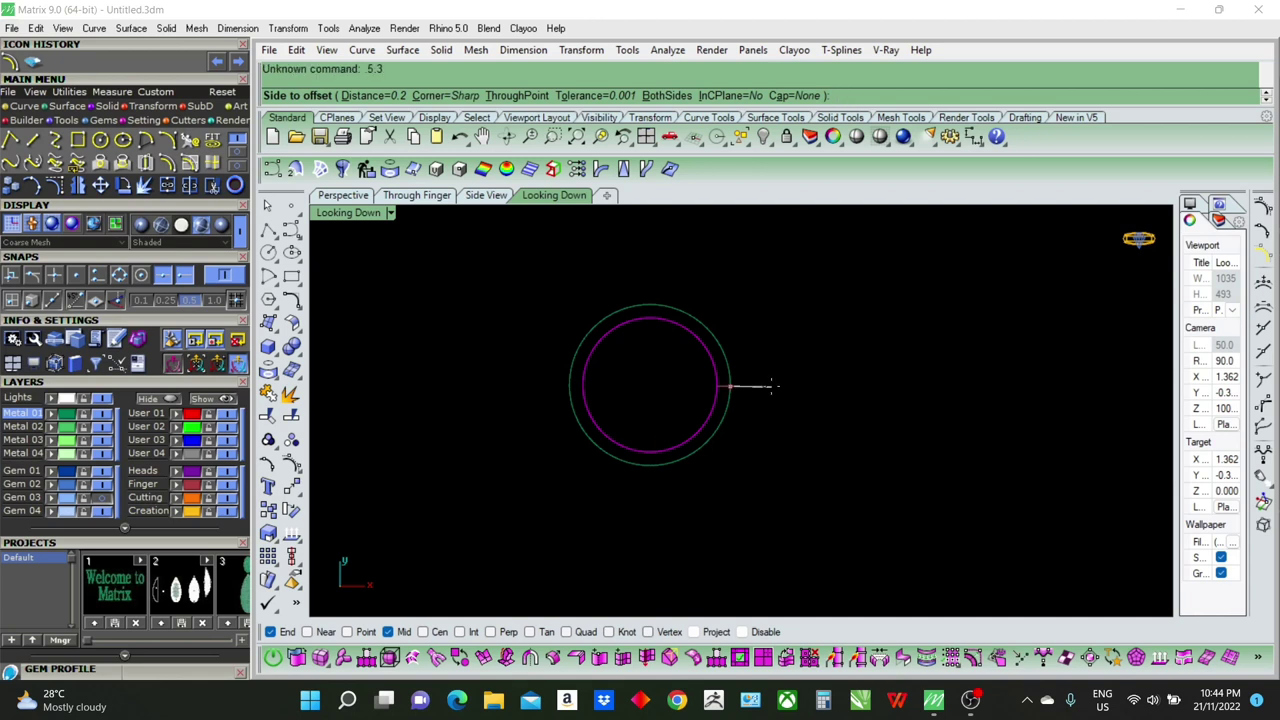
{"action": "type", "text": ".3"}
{"action": "key", "text": "Return"}
{"action": "left_click", "coordinate": [598, 395]}
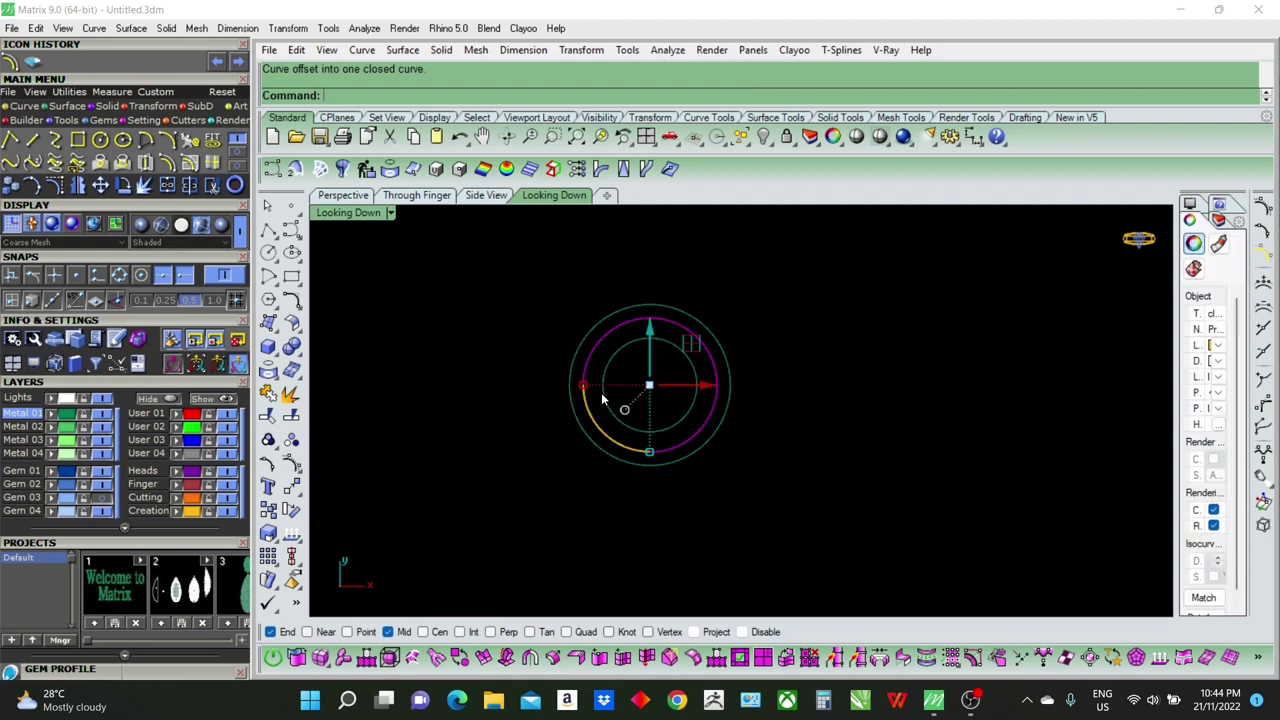
{"action": "left_click", "coordinate": [824, 413]}
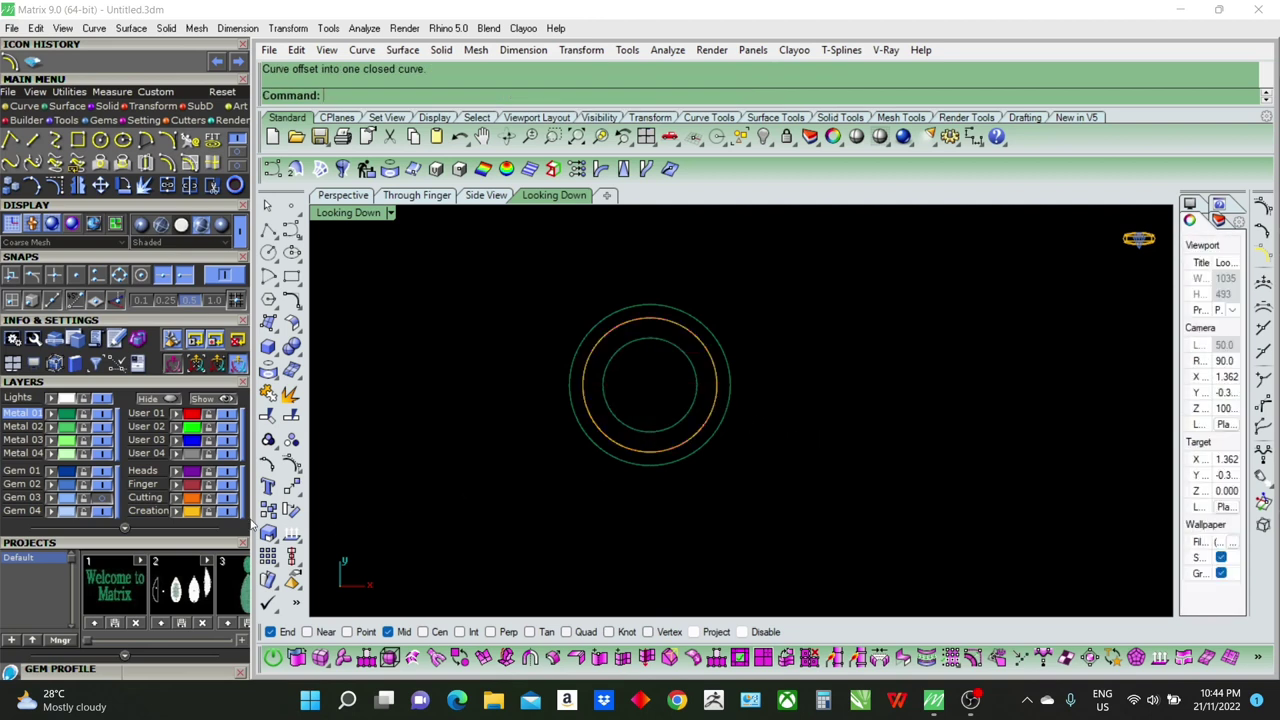
{"action": "left_click", "coordinate": [226, 511]}
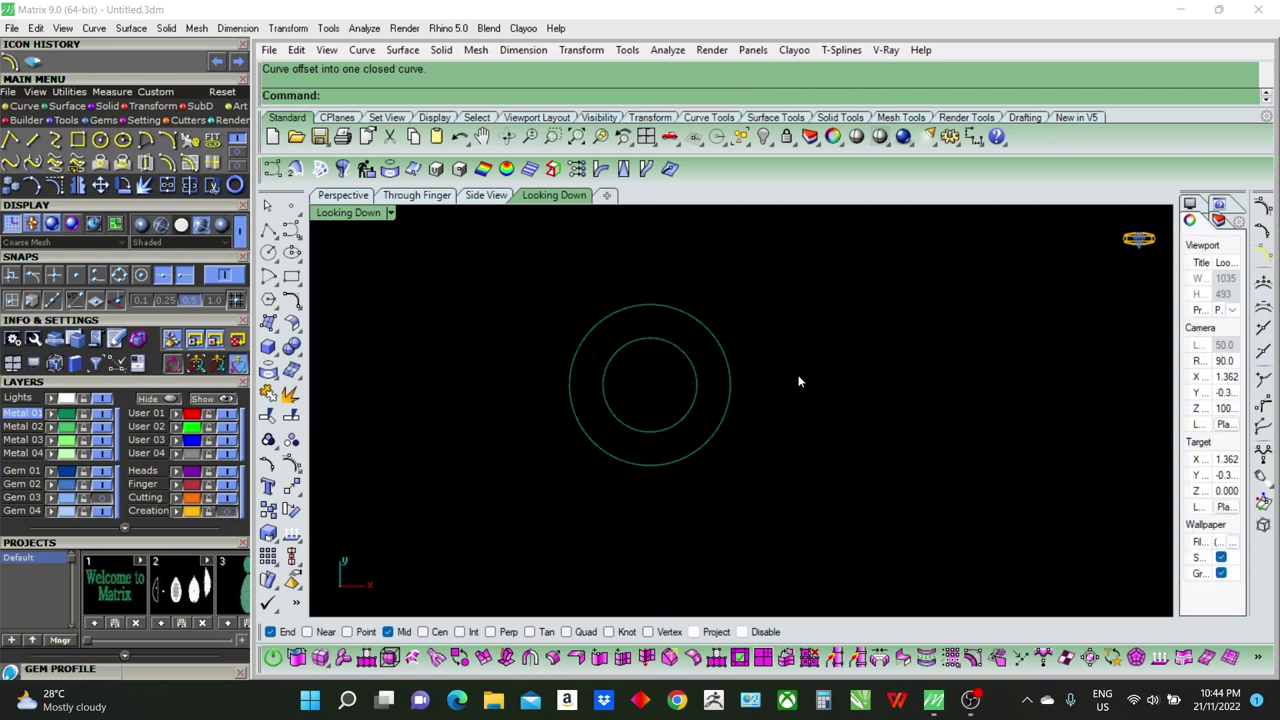
Step: With Quad snap on, measure the circles' quadrant gap horizontally as 0.50, then cancel the dimension
{"action": "left_click", "coordinate": [974, 138]}
{"action": "left_click", "coordinate": [978, 146]}
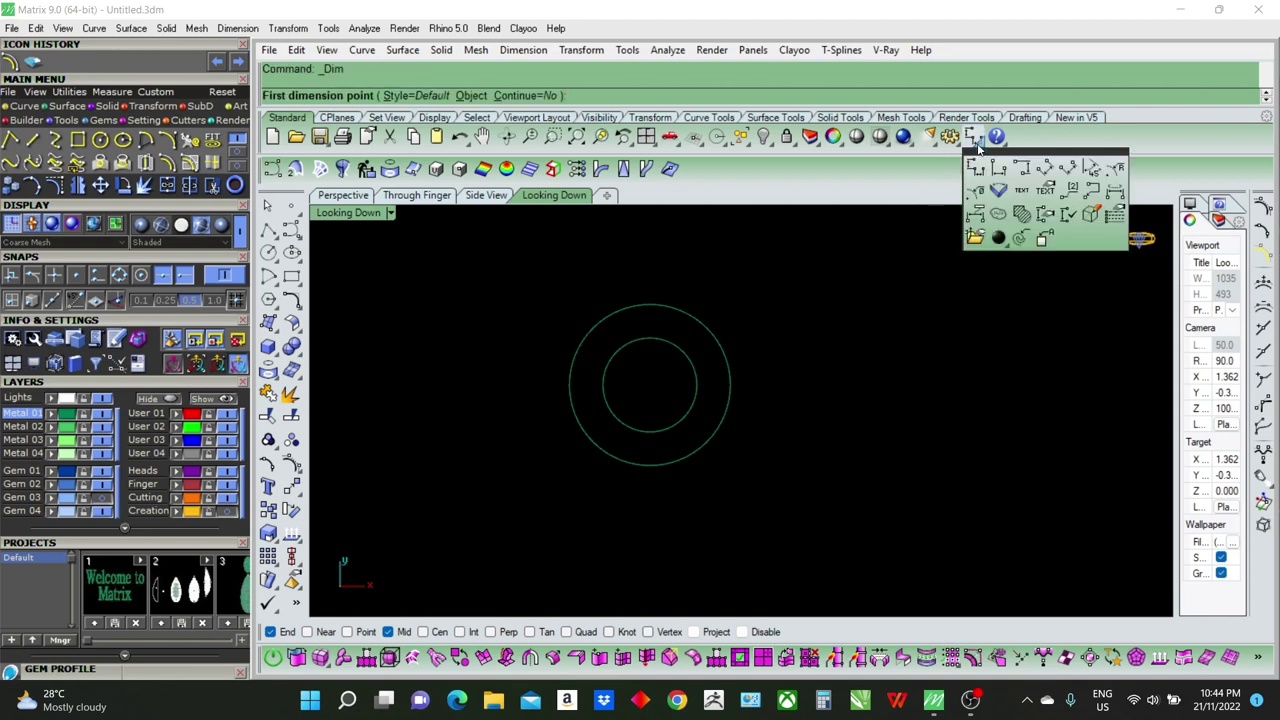
{"action": "left_click", "coordinate": [990, 176]}
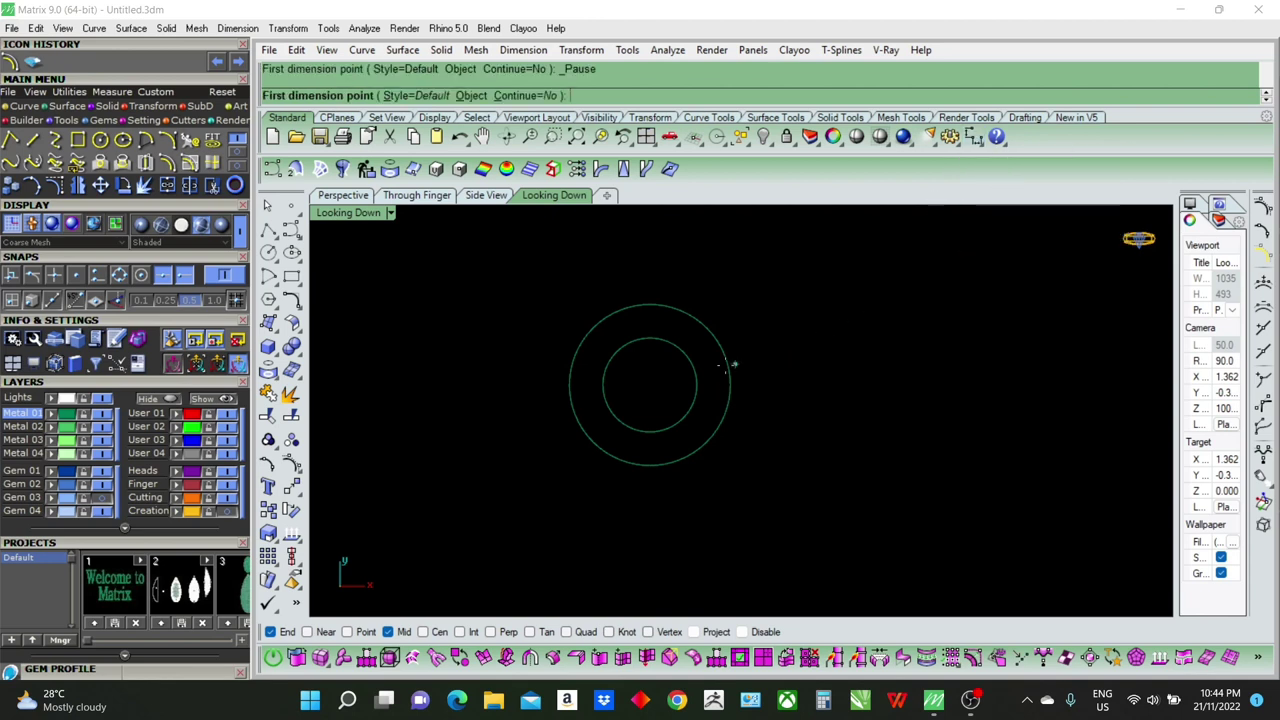
{"action": "left_click", "coordinate": [120, 276]}
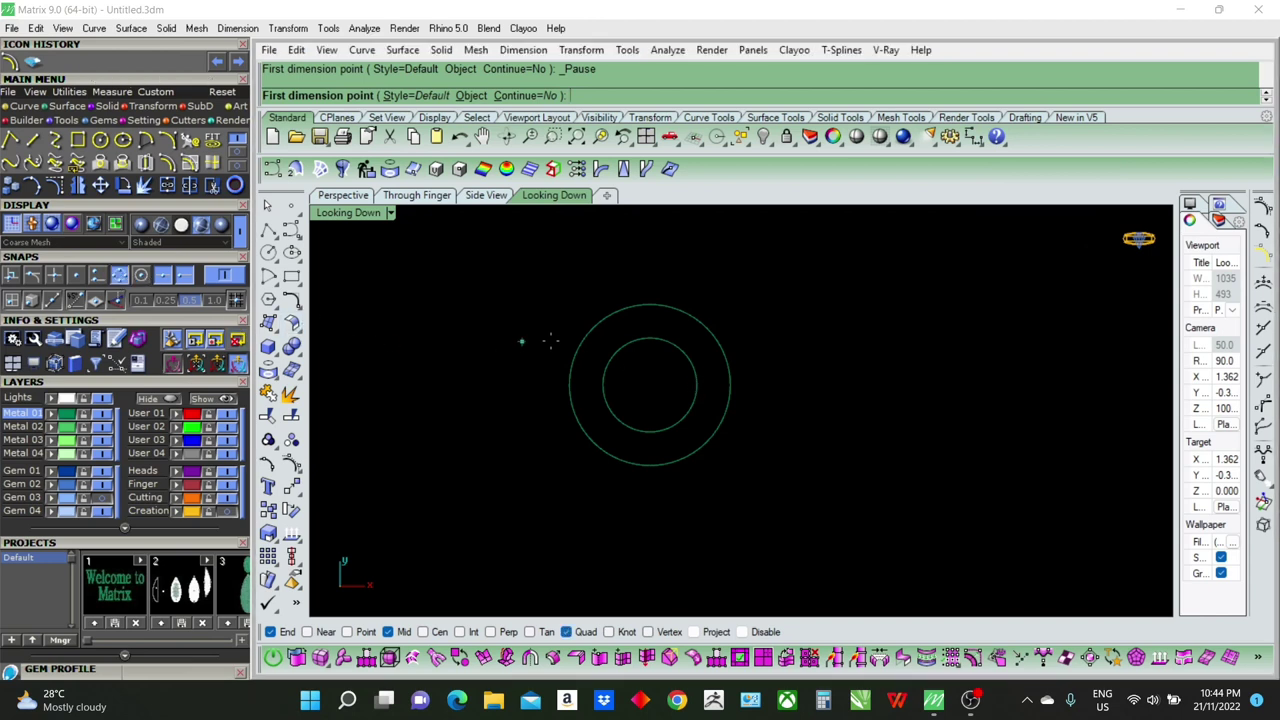
{"action": "left_click", "coordinate": [697, 385]}
{"action": "left_click", "coordinate": [731, 388]}
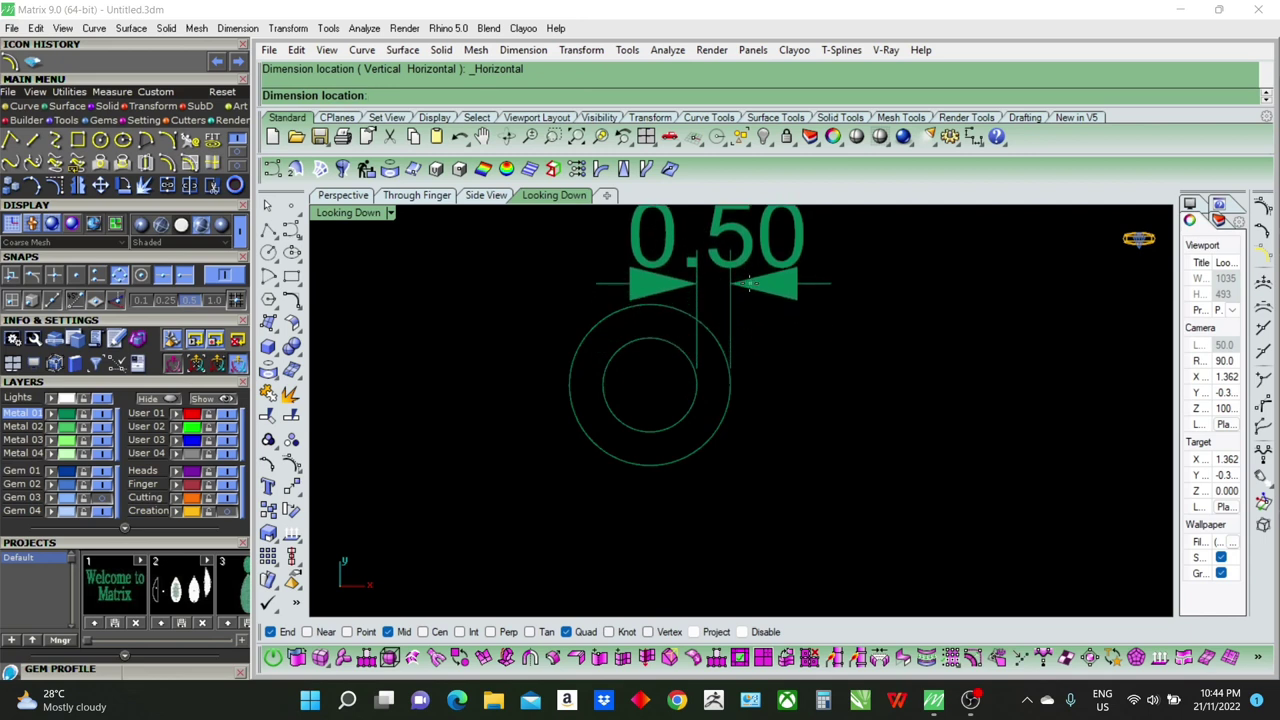
{"action": "key", "text": "Escape"}
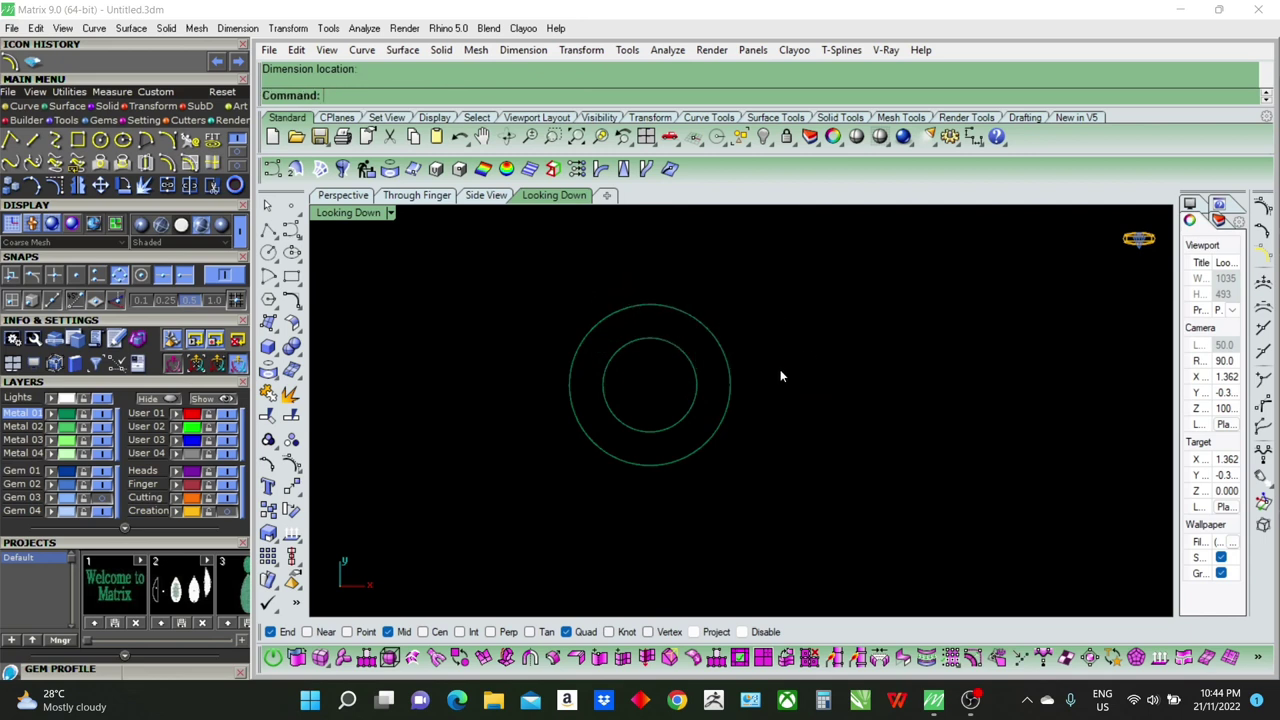
{"action": "left_click_drag", "start_coordinate": [780, 369], "coordinate": [725, 415]}
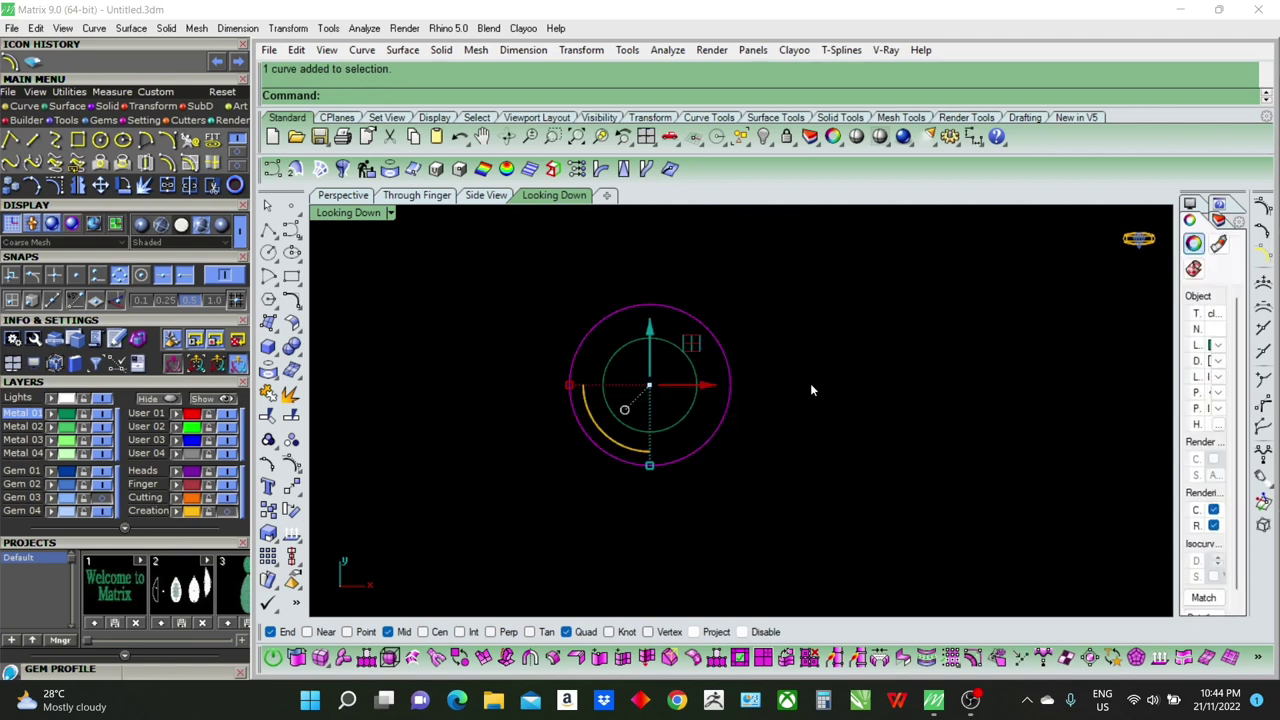
Step: Loft the two concentric circles into a flat ring surface and view it in Perspective
{"action": "left_click_drag", "start_coordinate": [810, 383], "coordinate": [689, 421]}
{"action": "type", "text": "Loft"}
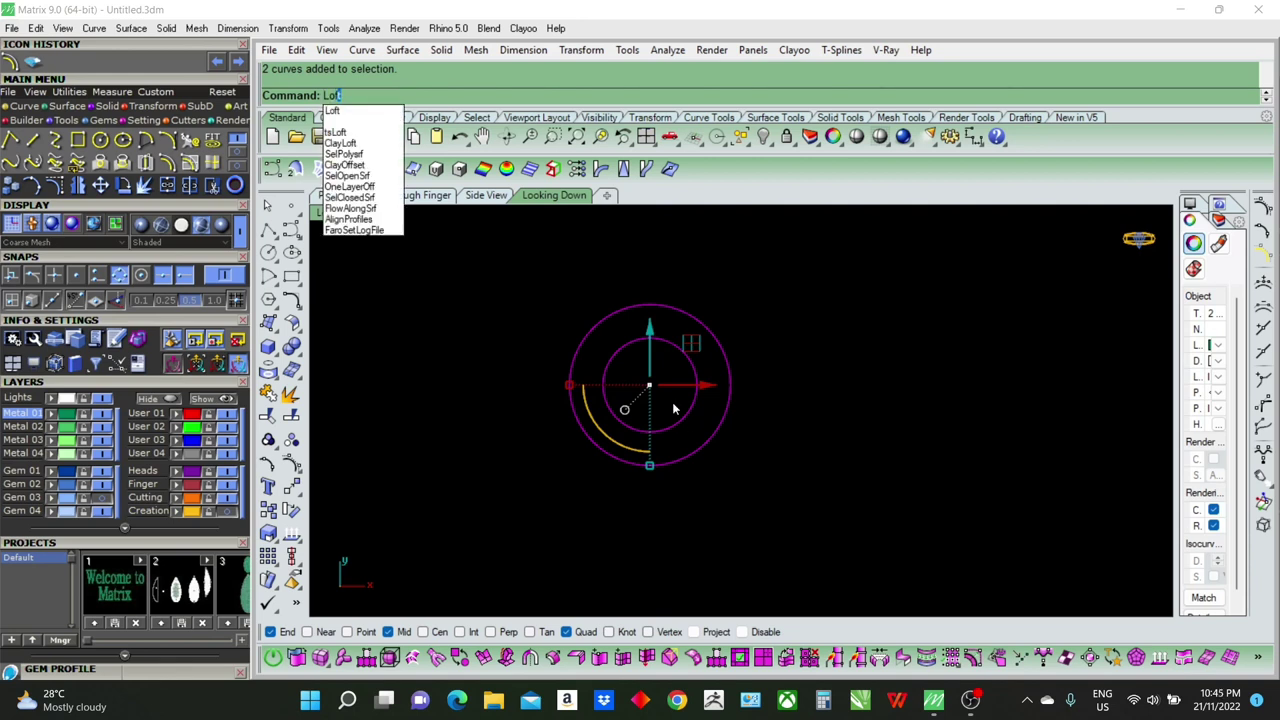
{"action": "left_click", "coordinate": [332, 112]}
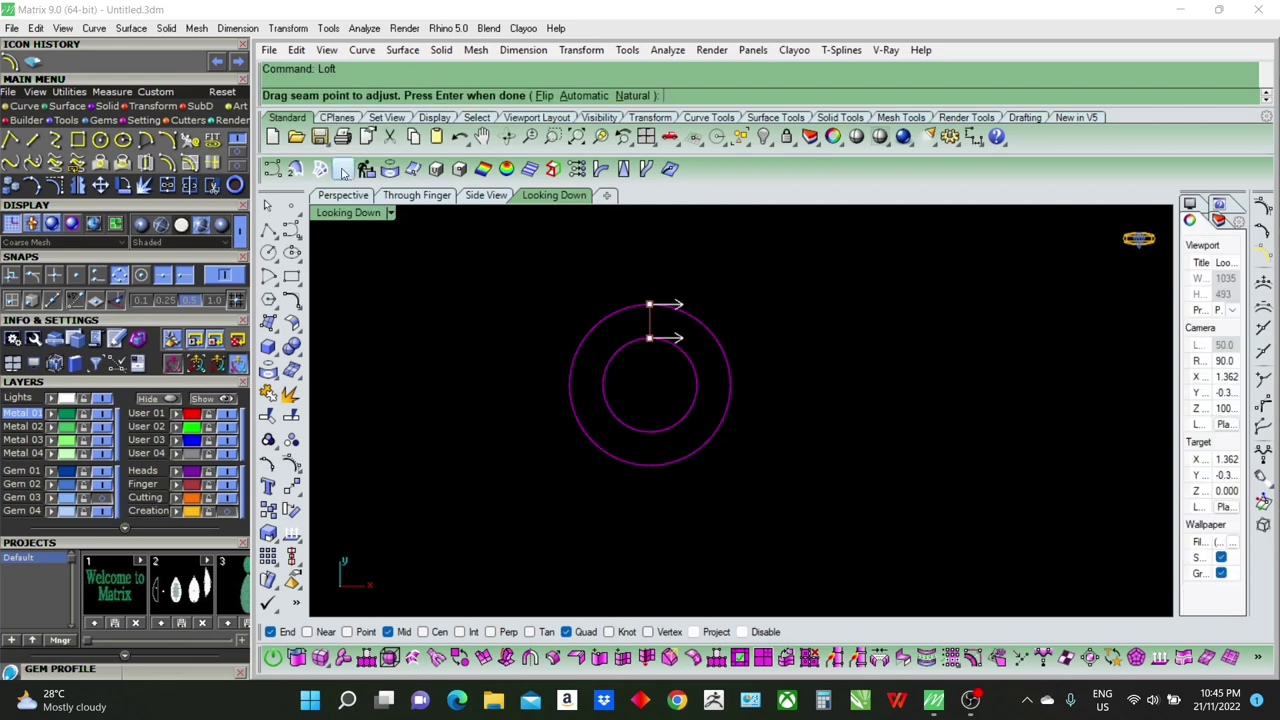
{"action": "key", "text": "Return"}
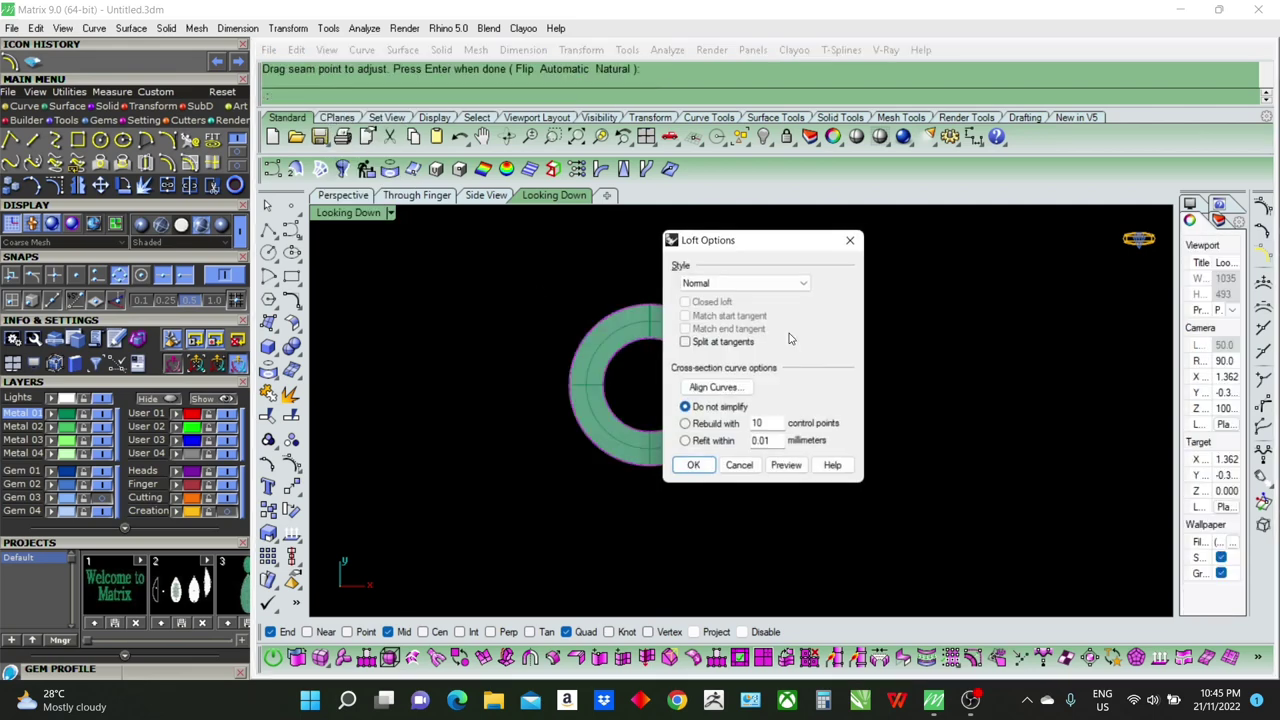
{"action": "left_click", "coordinate": [692, 465]}
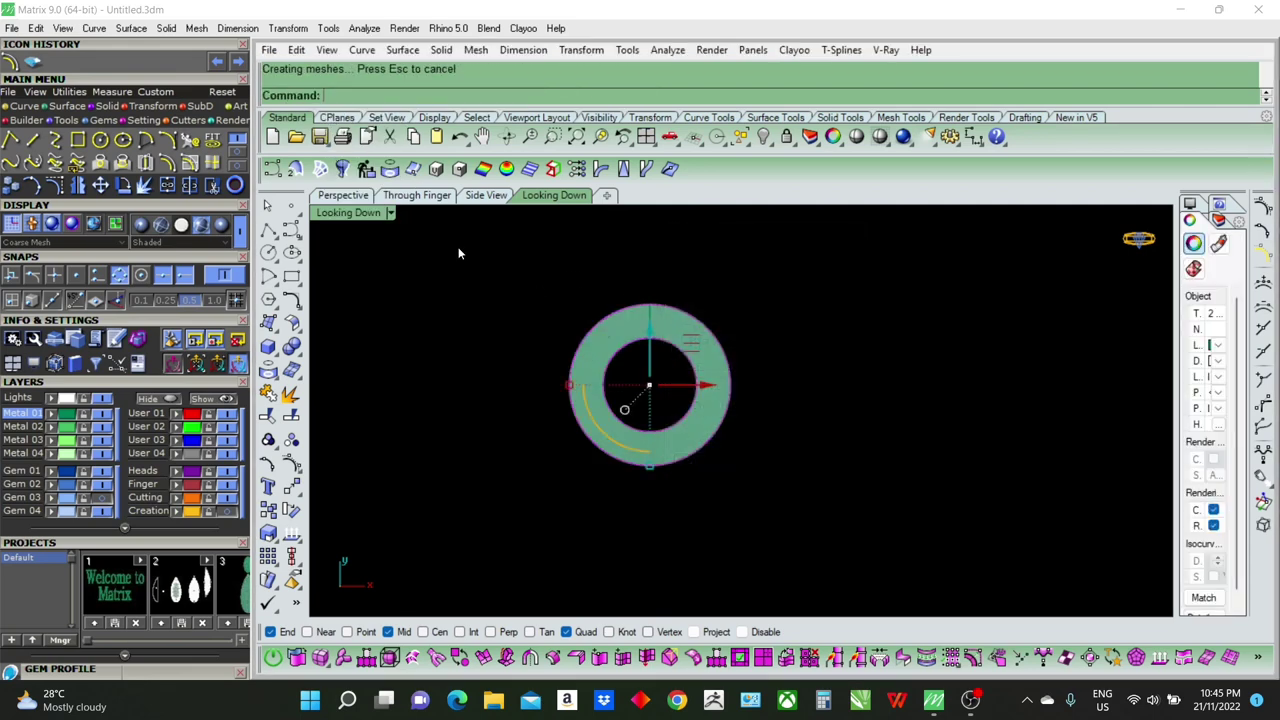
{"action": "left_click", "coordinate": [345, 196]}
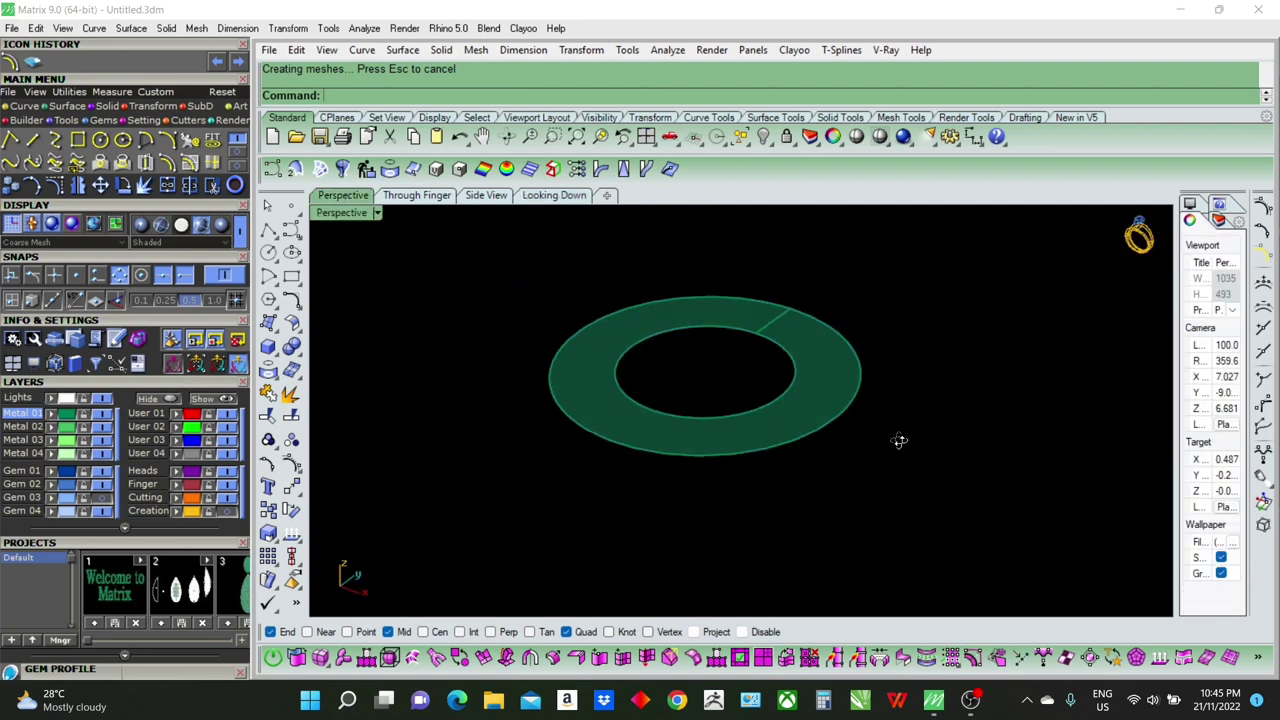
Step: Show the gem layer again and move the ring surface -0.5 along Z
{"action": "left_click", "coordinate": [101, 511]}
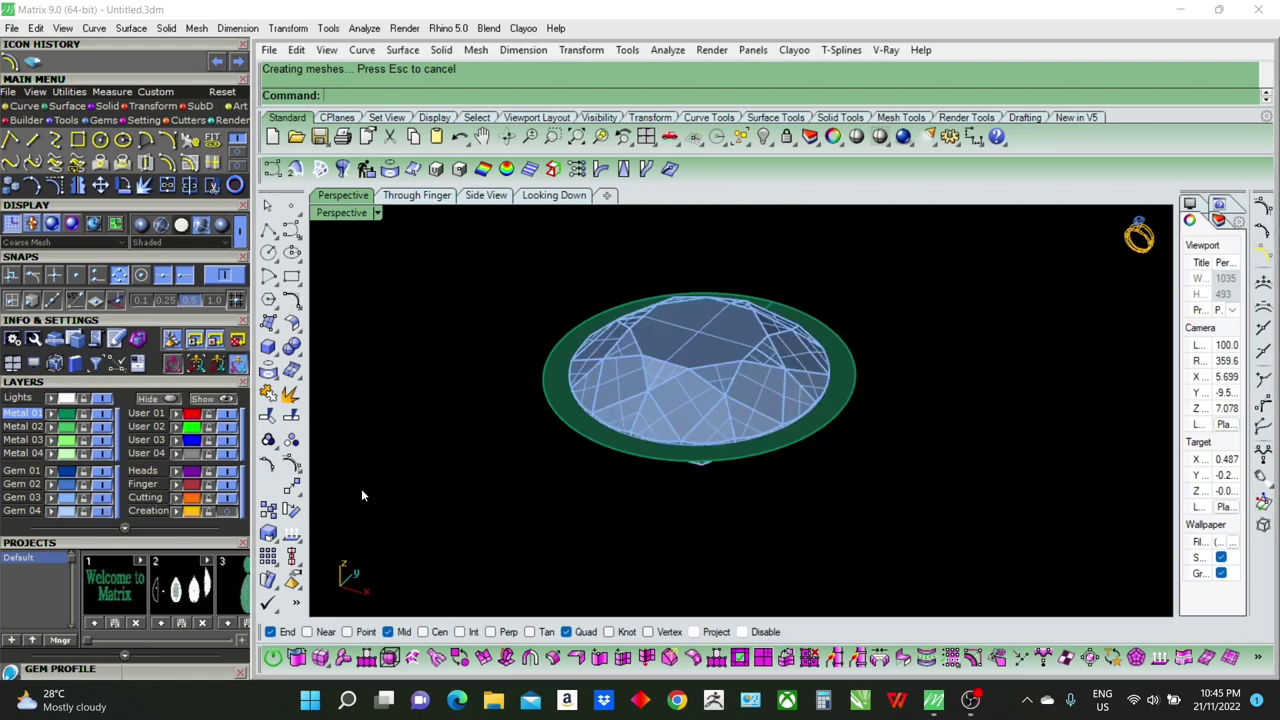
{"action": "scroll", "coordinate": [894, 417], "scroll_direction": "up", "scroll_amount": 2}
{"action": "scroll", "coordinate": [835, 394], "scroll_direction": "up", "scroll_amount": 2}
{"action": "left_click", "coordinate": [823, 382]}
{"action": "scroll", "coordinate": [815, 400], "scroll_direction": "down", "scroll_amount": 3}
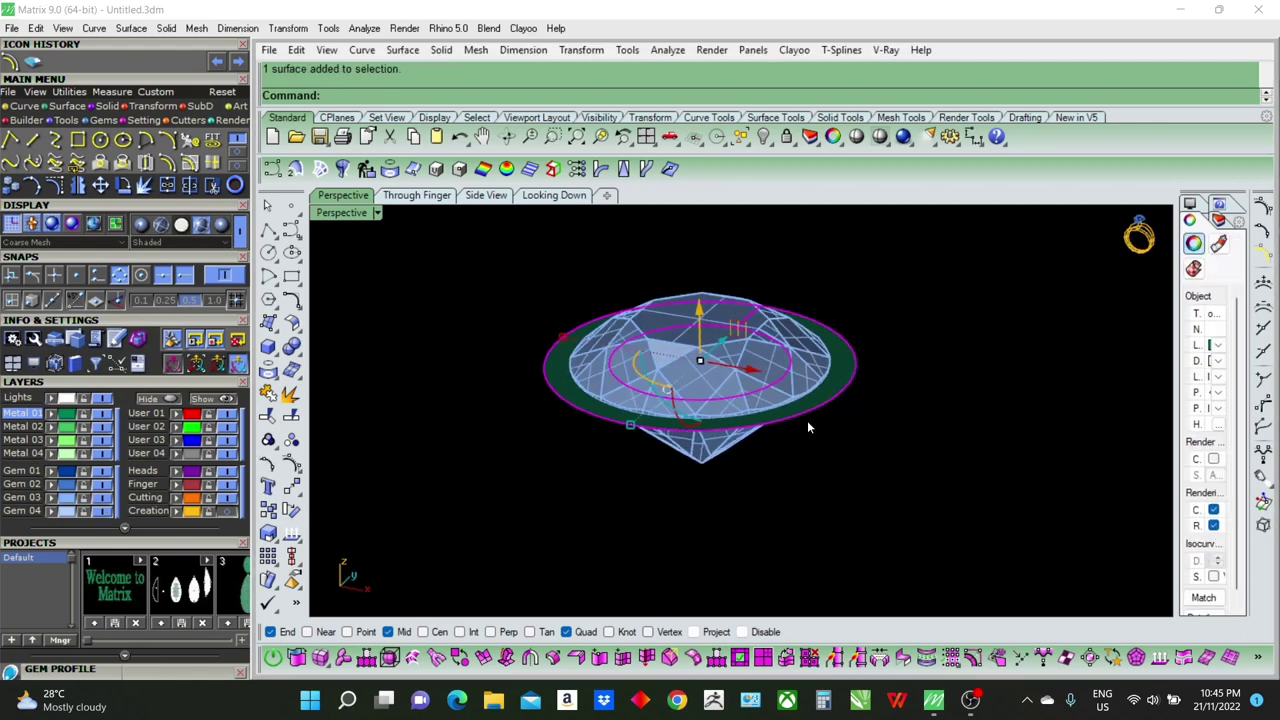
{"action": "scroll", "coordinate": [770, 385], "scroll_direction": "down", "scroll_amount": 1}
{"action": "left_click", "coordinate": [695, 317]}
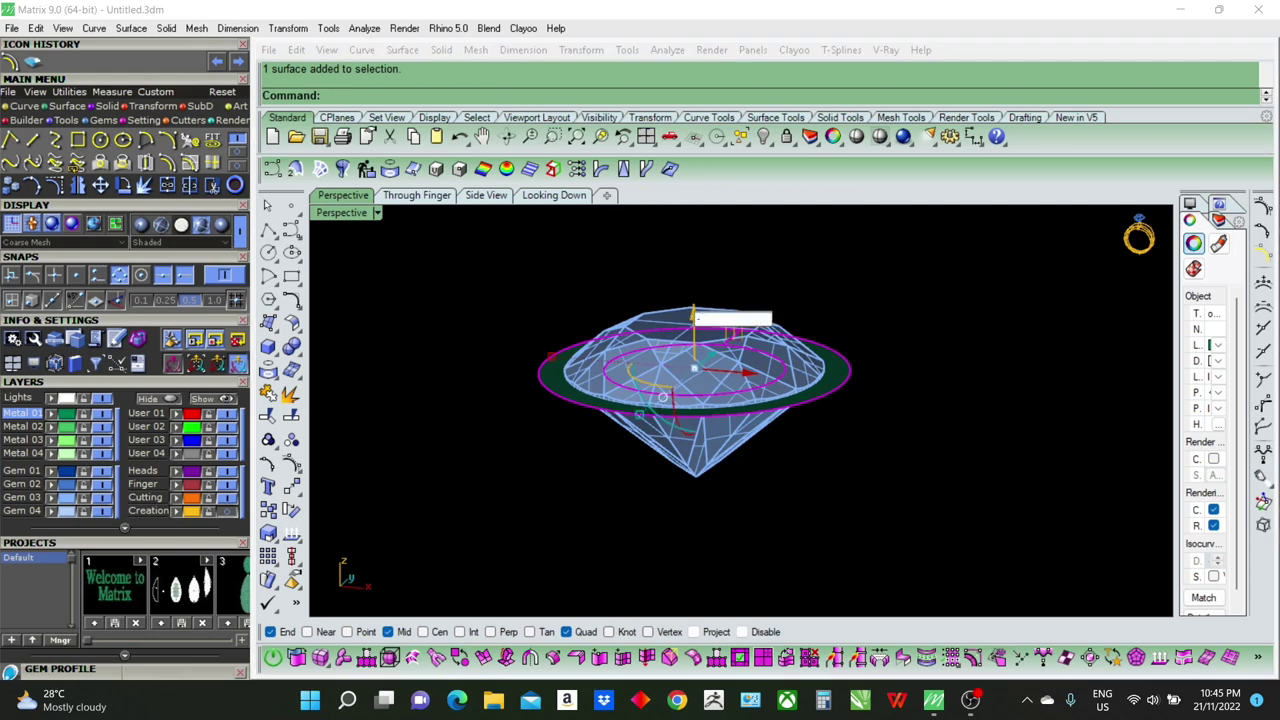
{"action": "type", "text": "-0.5"}
{"action": "key", "text": "Return"}
Step: Reselect the green ring surface and bring up the Solid commands list
{"action": "key", "text": "Escape"}
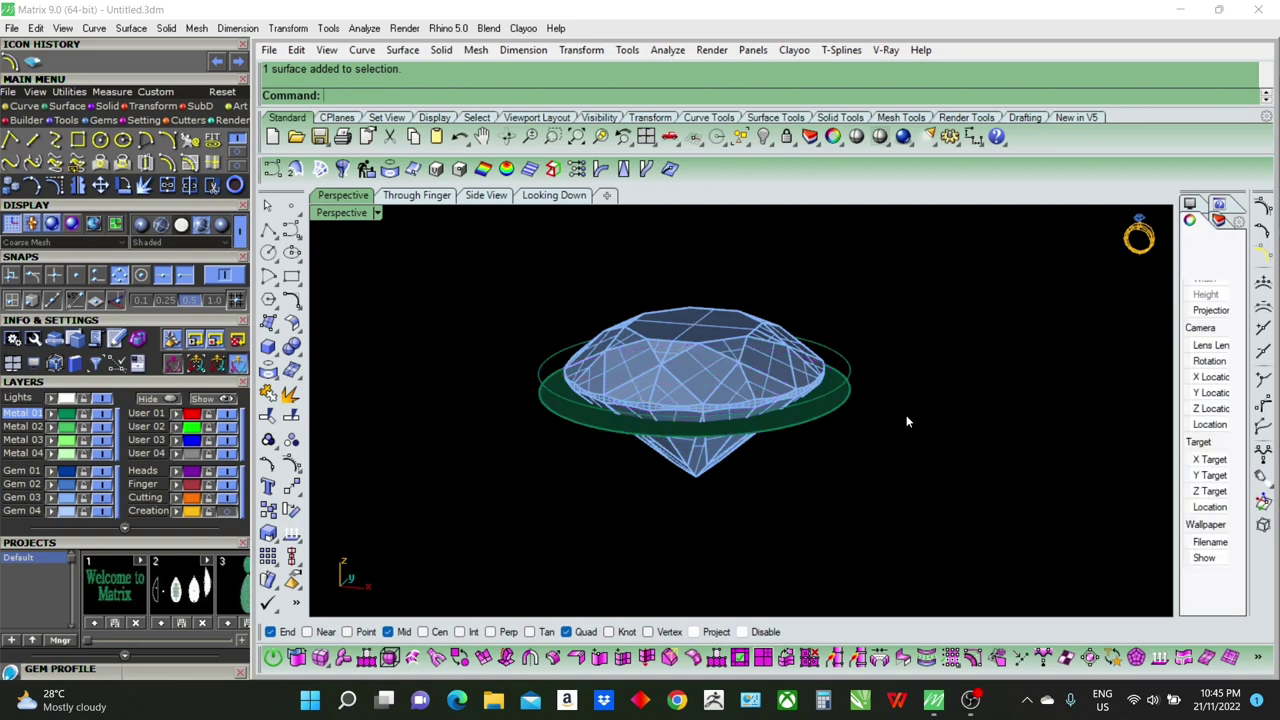
{"action": "scroll", "coordinate": [805, 416], "scroll_direction": "up", "scroll_amount": 3}
{"action": "left_click", "coordinate": [805, 422]}
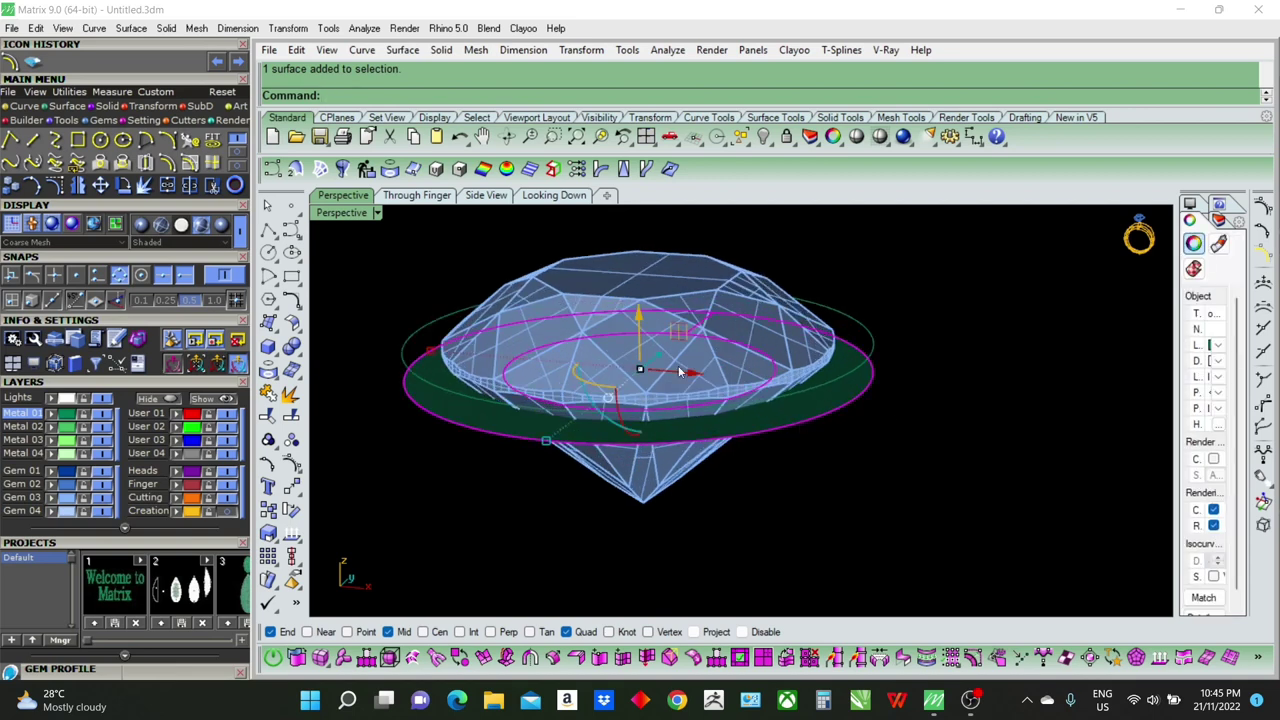
{"action": "left_click", "coordinate": [166, 29]}
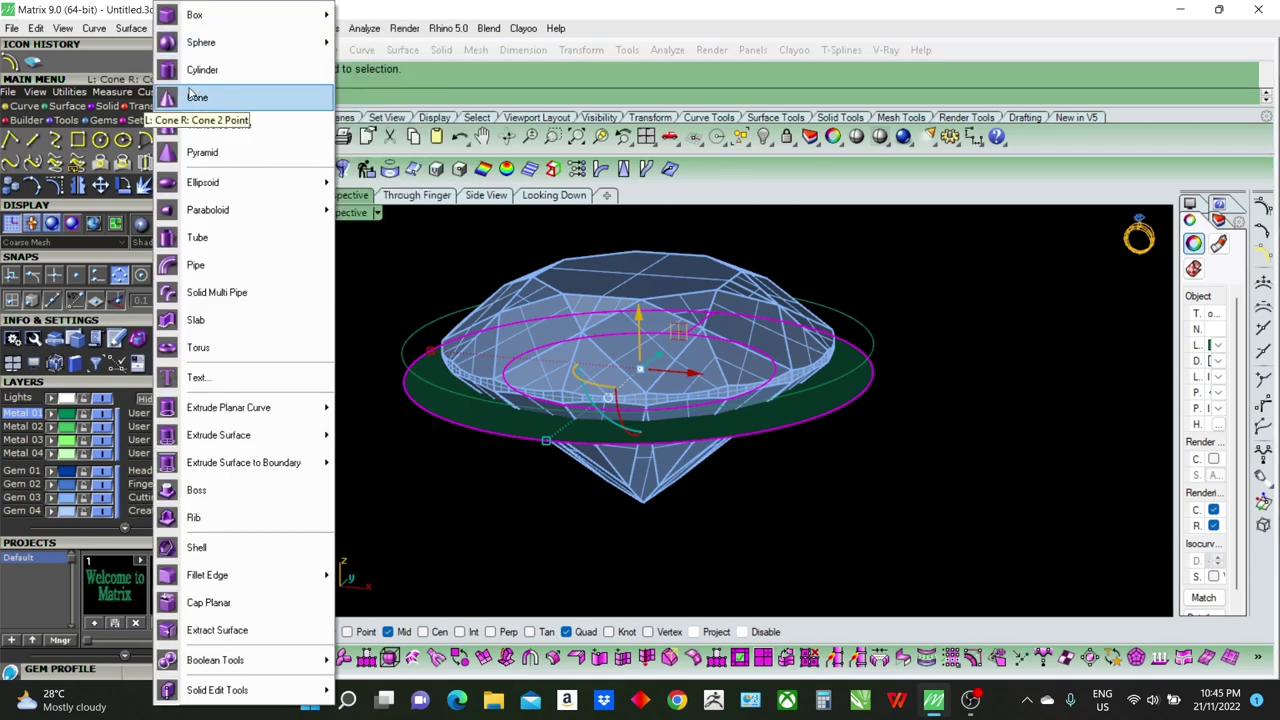
{"action": "mouse_move", "coordinate": [131, 28]}
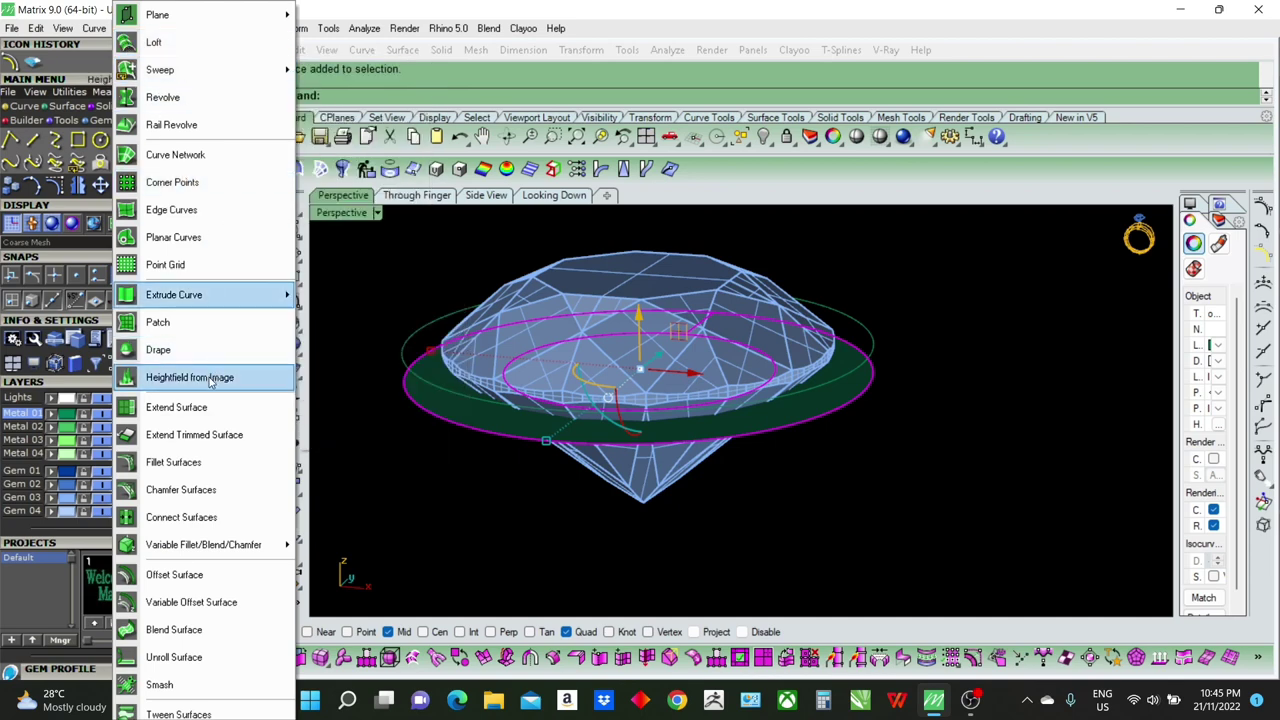
Step: Offset the ring surface downward by 1 as a solid to form the bezel
{"action": "left_click", "coordinate": [175, 575]}
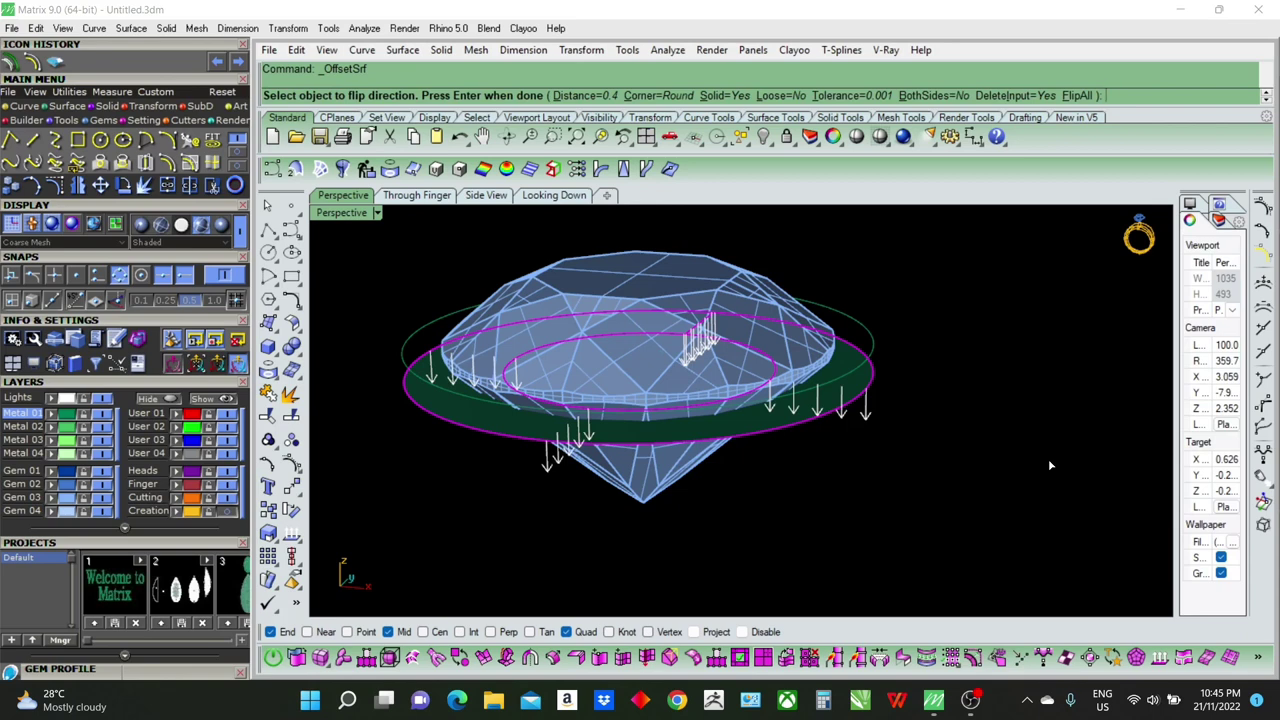
{"action": "type", "text": "1"}
{"action": "key", "text": "Return"}
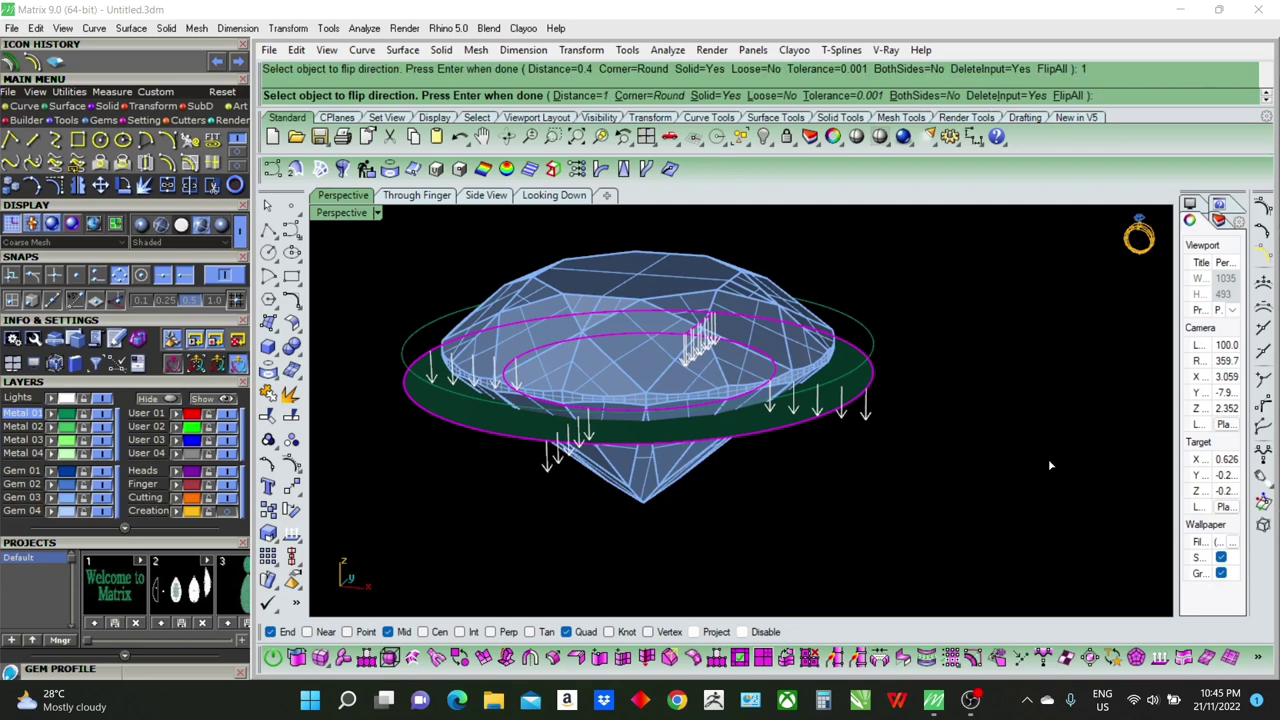
{"action": "key", "text": "Return"}
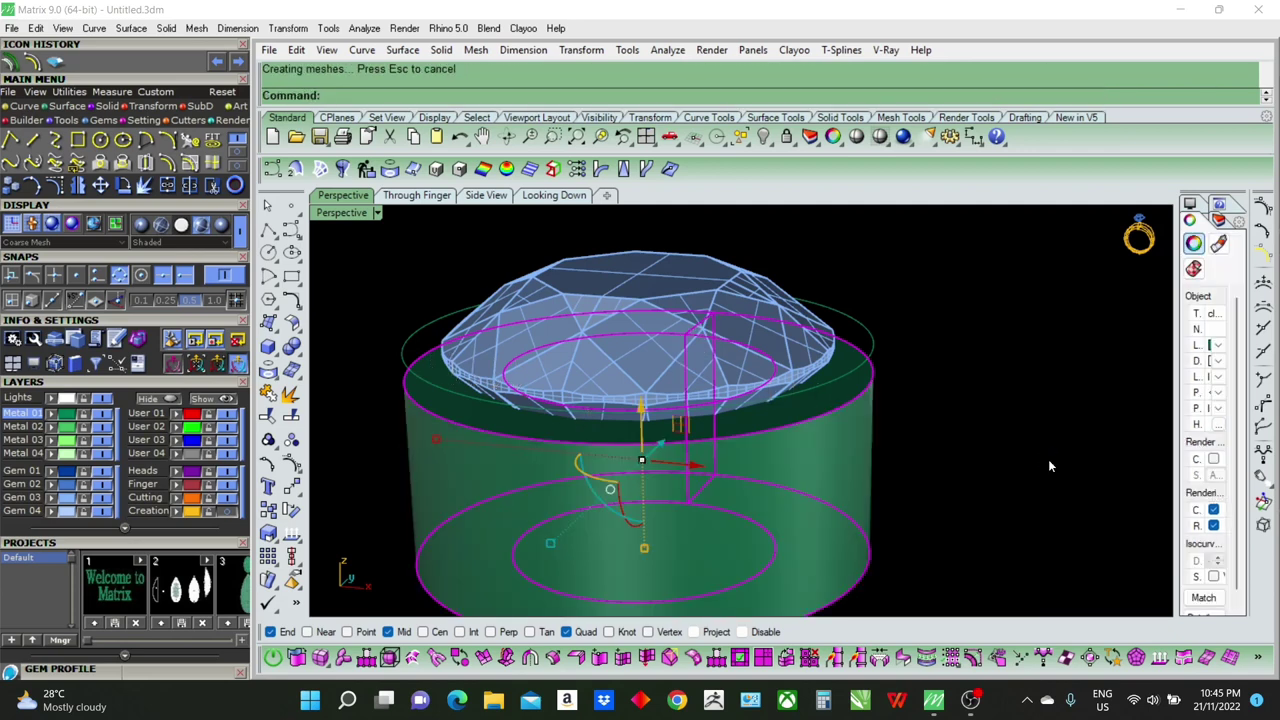
{"action": "left_click", "coordinate": [1048, 462]}
{"action": "mouse_move", "coordinate": [1043, 458]}
{"action": "right_mouse_down"}
{"action": "mouse_move", "coordinate": [938, 502]}
{"action": "mouse_move", "coordinate": [943, 540]}
{"action": "mouse_move", "coordinate": [951, 311]}
{"action": "mouse_move", "coordinate": [948, 430]}
{"action": "right_mouse_up"}
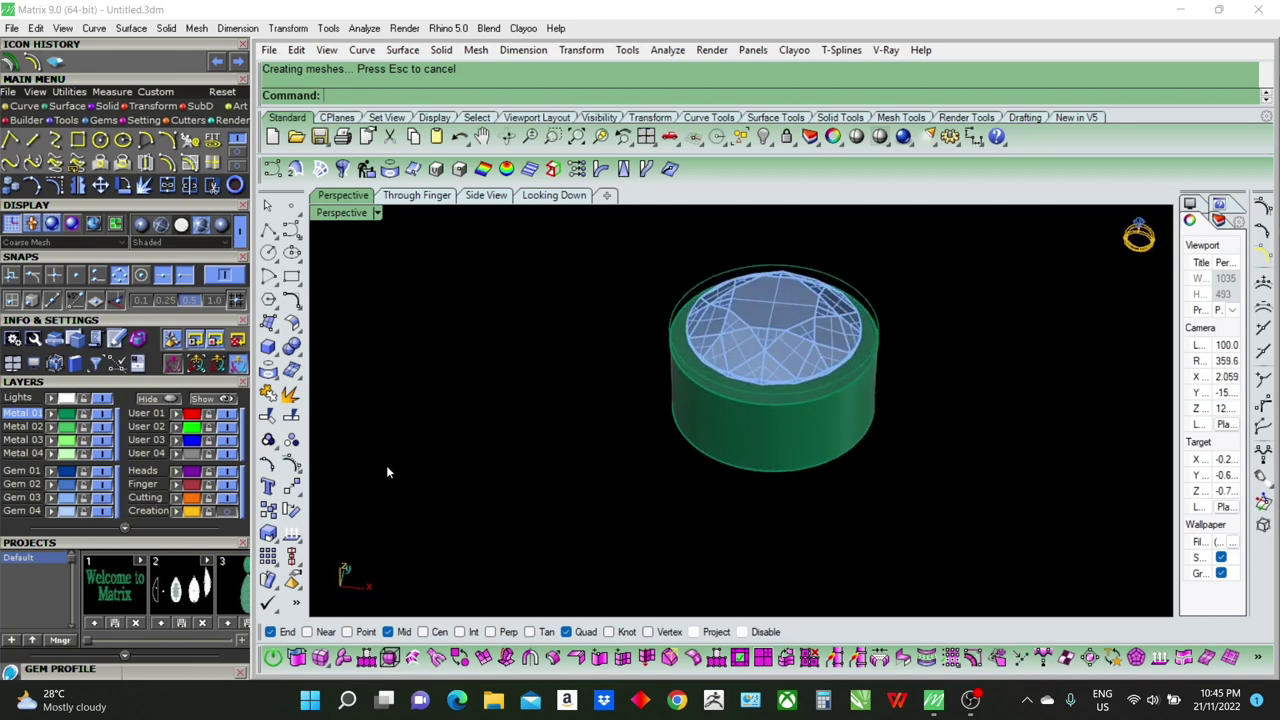
{"action": "left_click", "coordinate": [97, 505]}
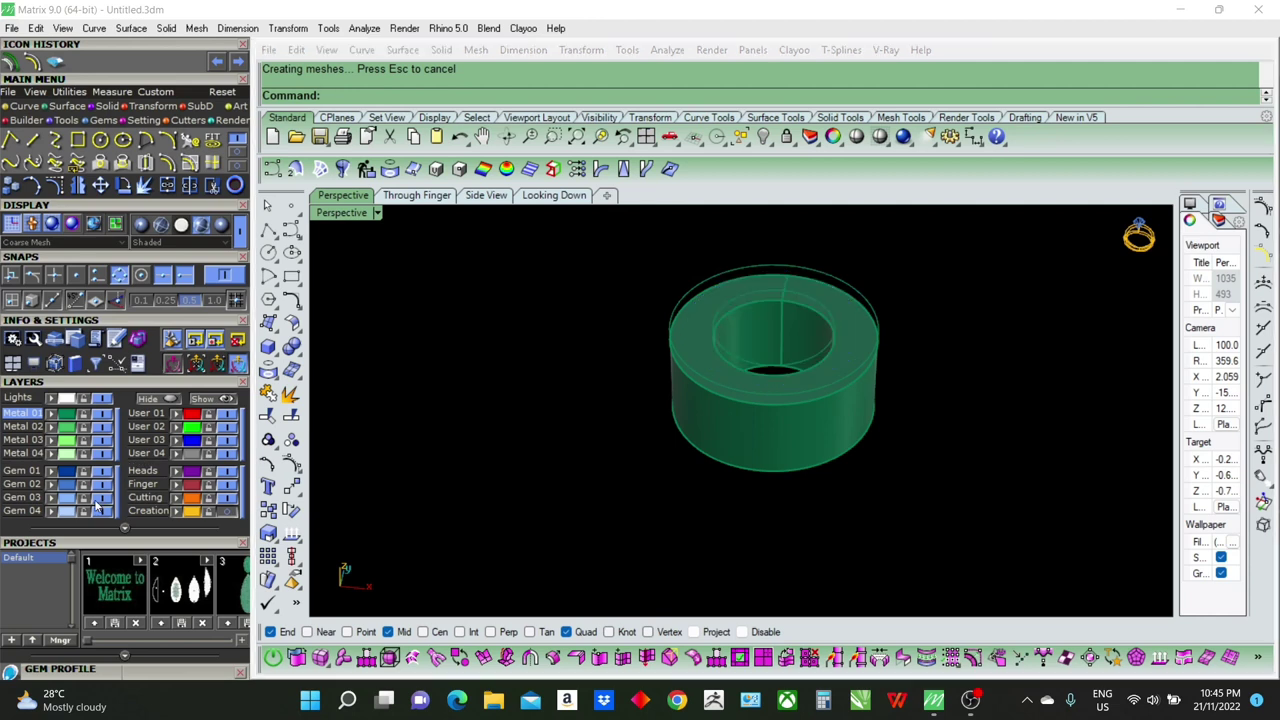
{"action": "right_click_drag", "start_coordinate": [837, 345], "coordinate": [848, 338]}
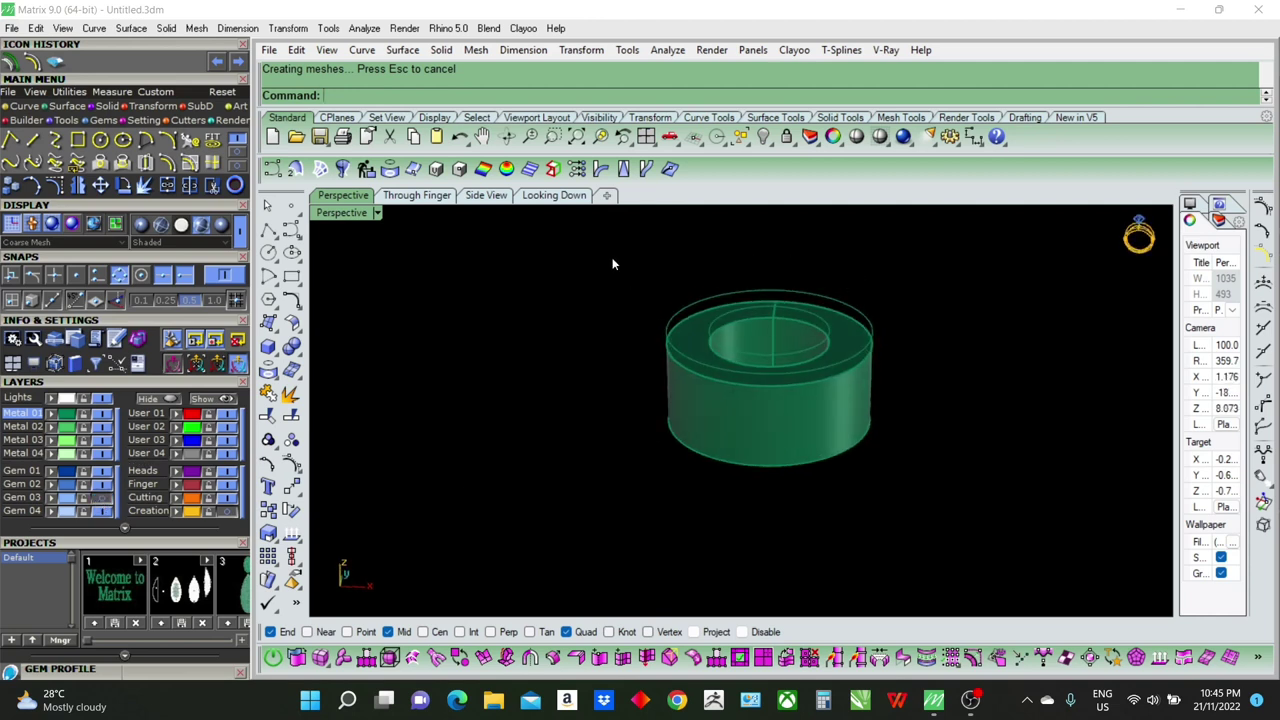
{"action": "left_click_drag", "start_coordinate": [609, 250], "coordinate": [922, 387]}
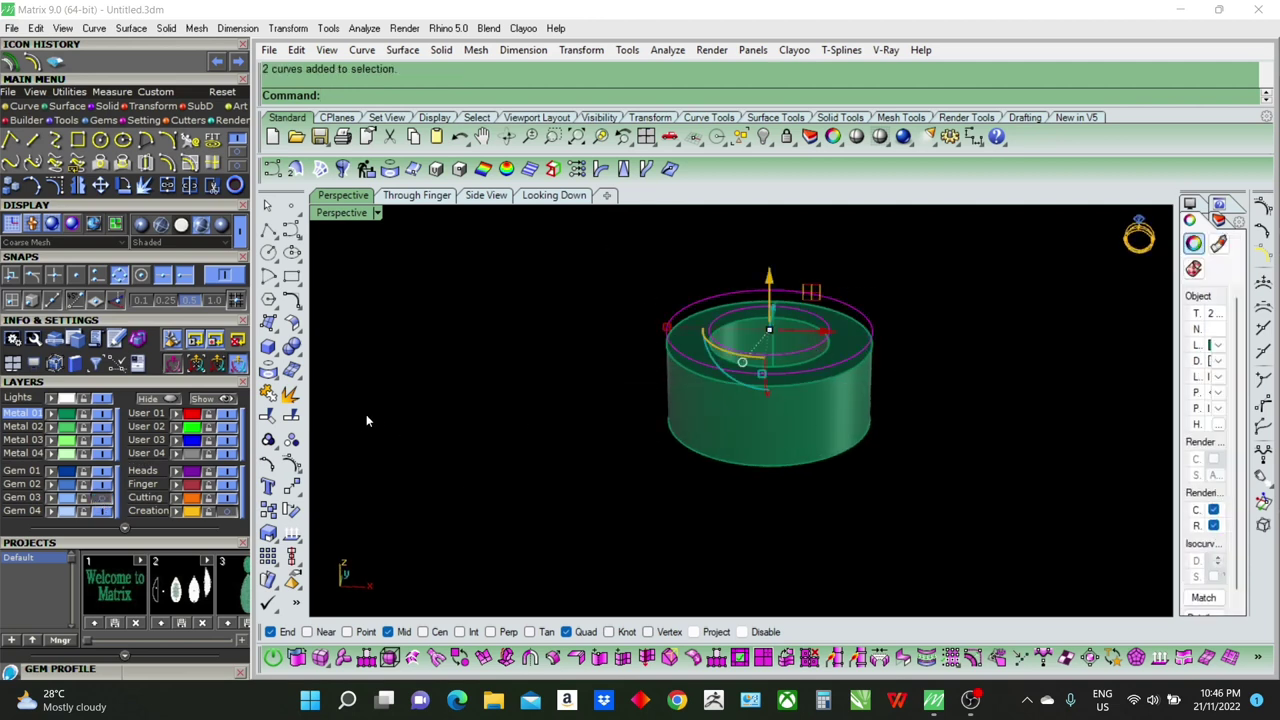
{"action": "key", "text": "Escape"}
{"action": "mouse_move", "coordinate": [367, 421]}
{"action": "right_mouse_down"}
{"action": "mouse_move", "coordinate": [883, 328]}
{"action": "mouse_move", "coordinate": [852, 377]}
{"action": "right_mouse_up"}
{"action": "scroll", "coordinate": [830, 340], "scroll_direction": "up", "scroll_amount": 3}
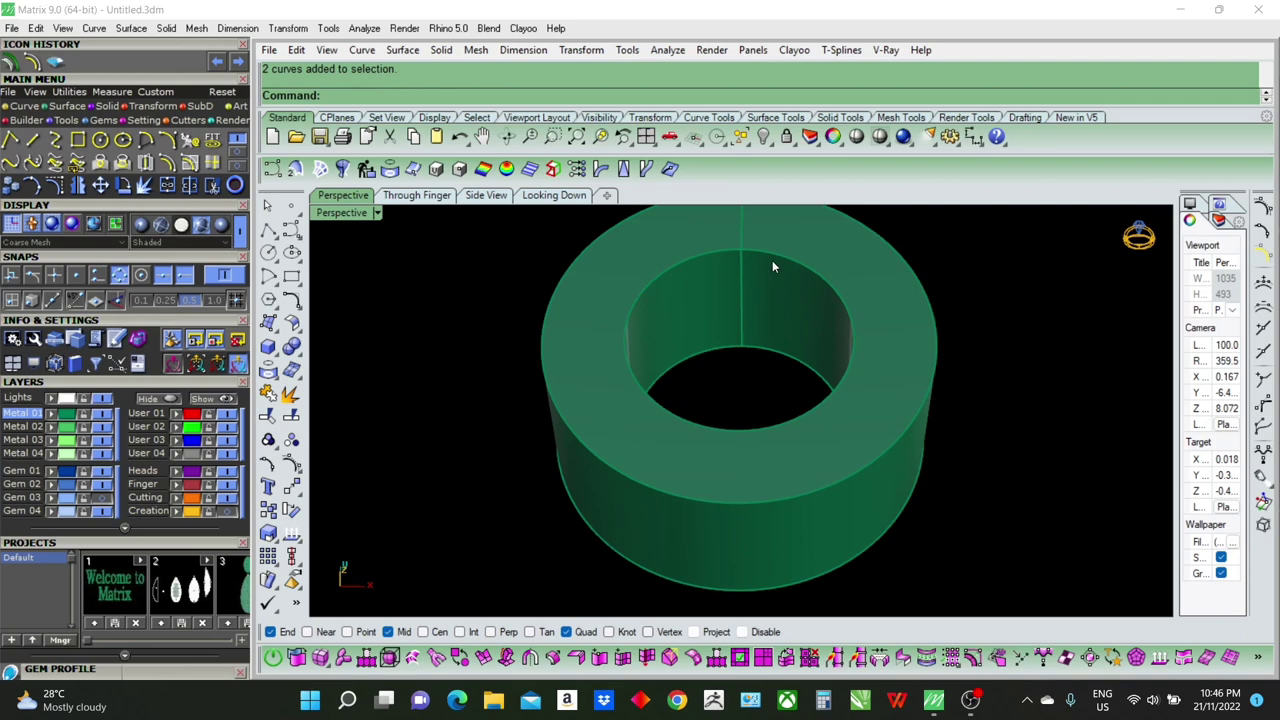
{"action": "left_click", "coordinate": [105, 512]}
{"action": "mouse_move", "coordinate": [630, 495]}
{"action": "right_mouse_down"}
{"action": "mouse_move", "coordinate": [667, 464]}
{"action": "mouse_move", "coordinate": [693, 517]}
{"action": "right_mouse_up"}
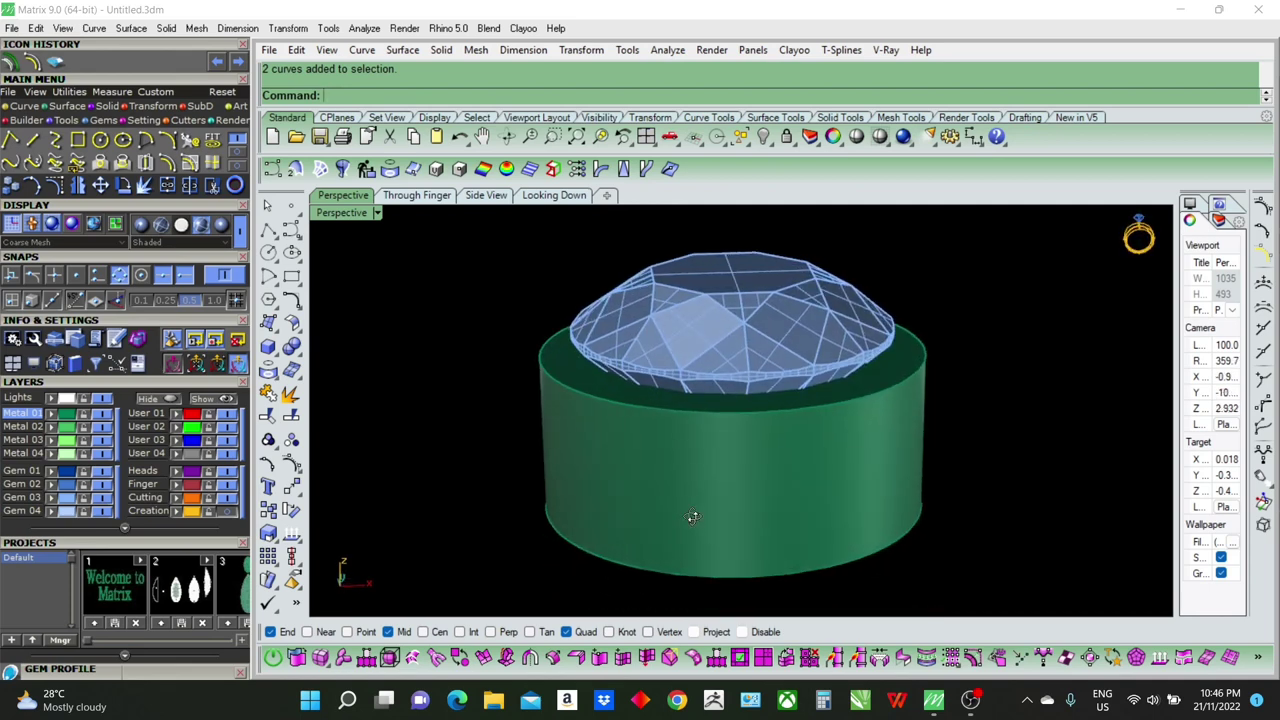
Step: Switch to Ghosted display and lift the gem up out of the bezel
{"action": "left_click", "coordinate": [377, 213]}
{"action": "left_click", "coordinate": [460, 108]}
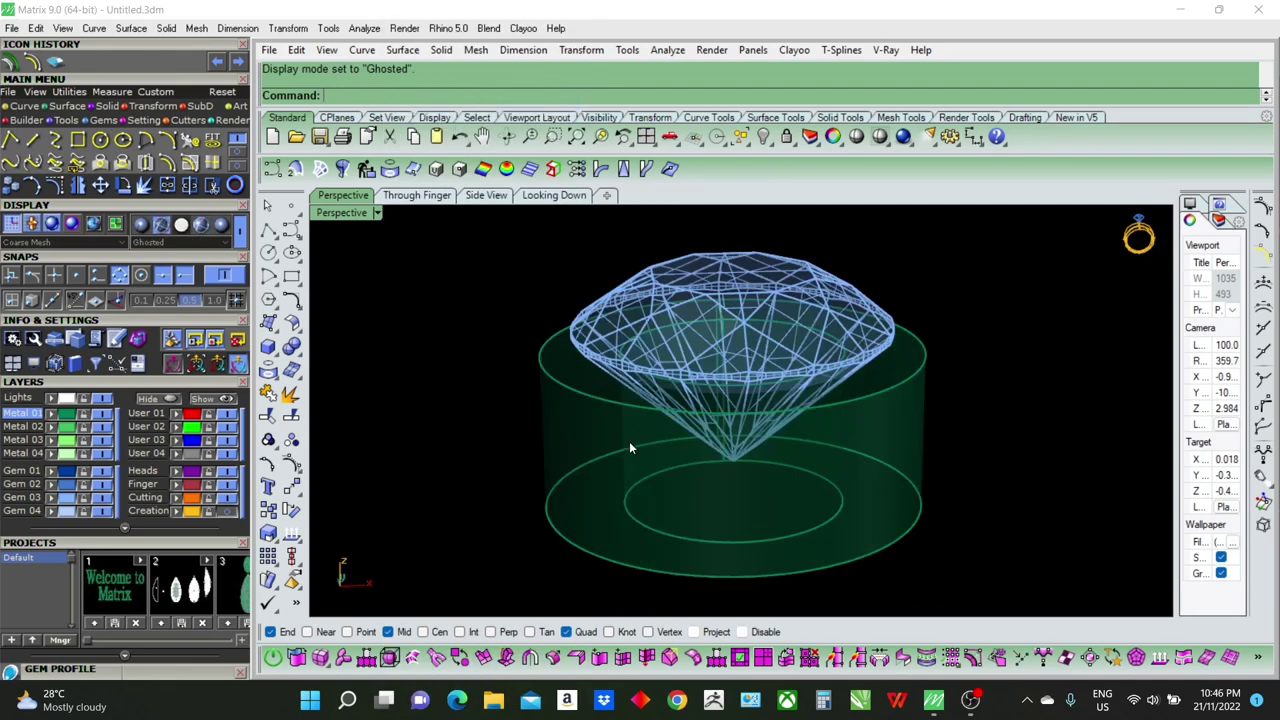
{"action": "mouse_move", "coordinate": [629, 447]}
{"action": "right_mouse_down"}
{"action": "mouse_move", "coordinate": [711, 445]}
{"action": "mouse_move", "coordinate": [690, 443]}
{"action": "mouse_move", "coordinate": [695, 400]}
{"action": "right_mouse_up"}
{"action": "left_click", "coordinate": [705, 330]}
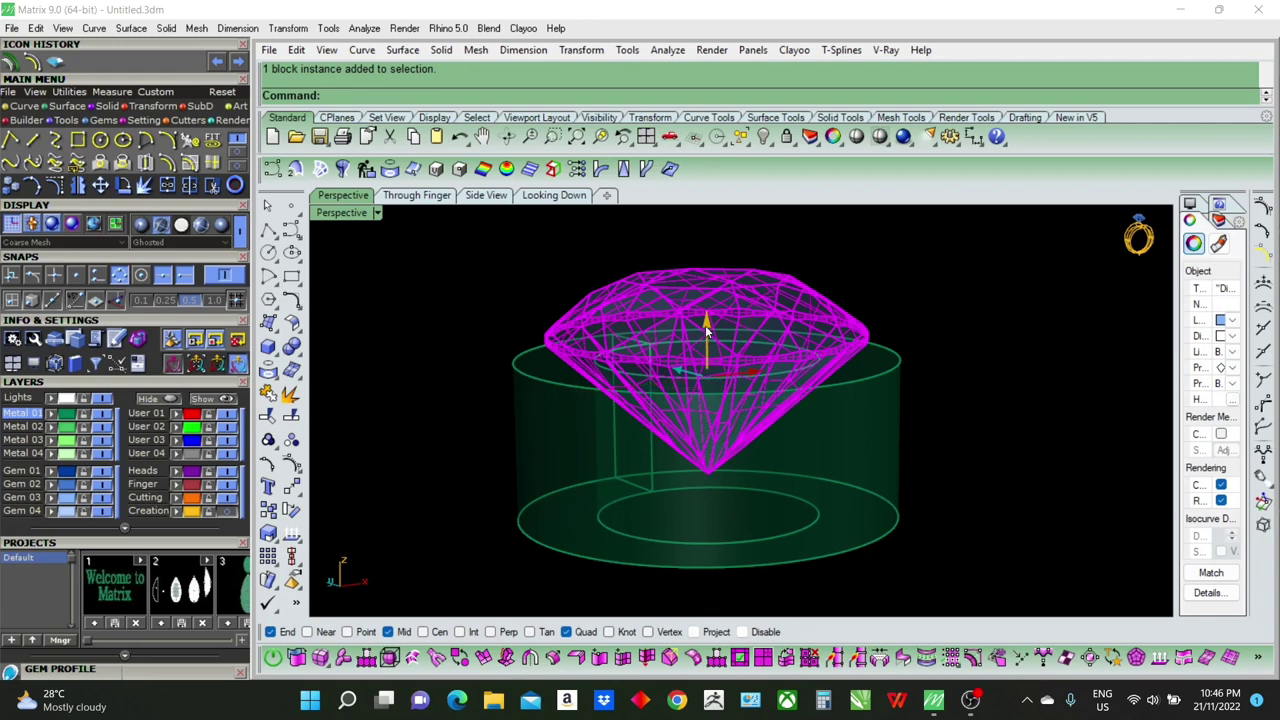
{"action": "left_click_drag", "start_coordinate": [706, 328], "coordinate": [703, 303]}
{"action": "left_click", "coordinate": [1019, 324]}
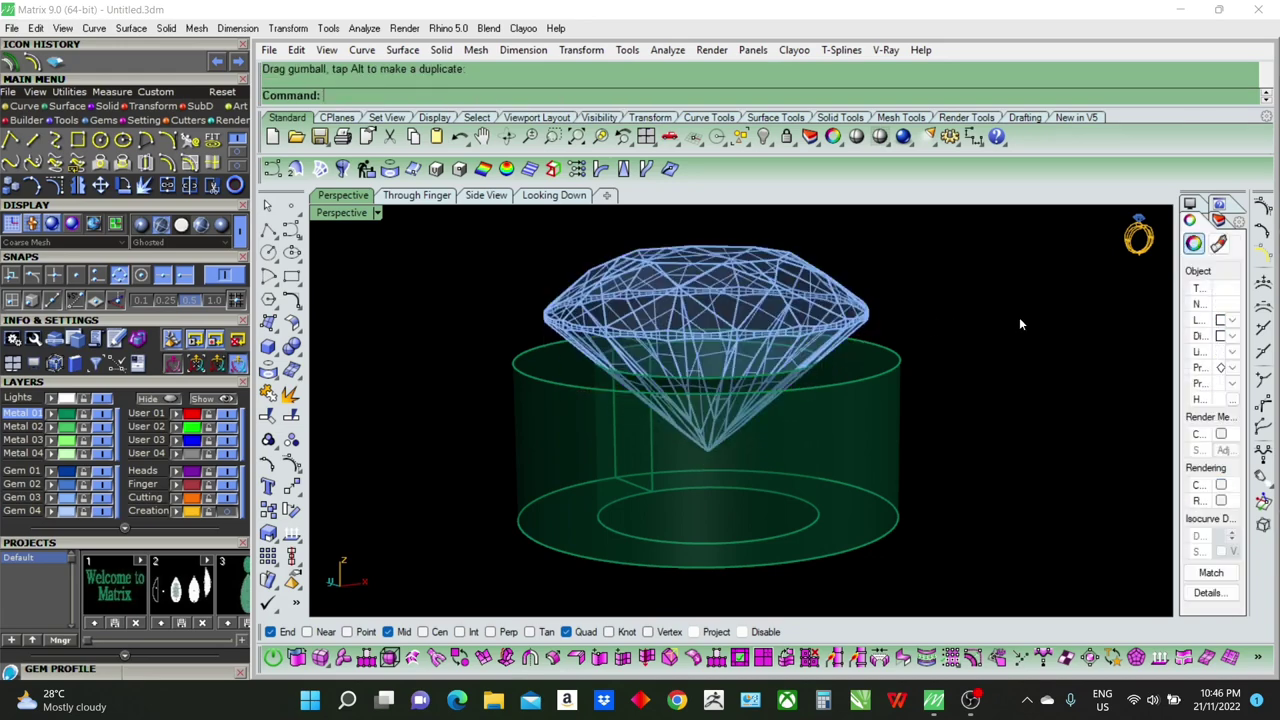
Step: Return to Shaded display, undo the gem's move, and hide its layer to view the open ring
{"action": "left_click", "coordinate": [377, 214]}
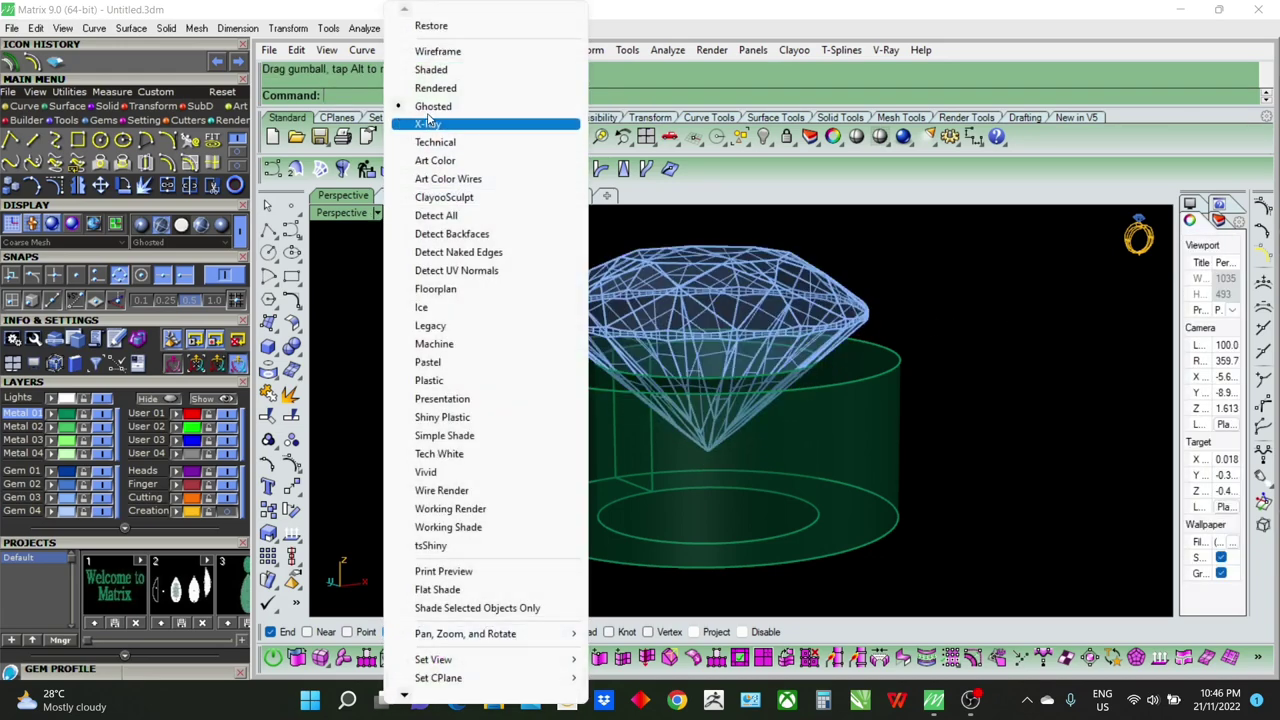
{"action": "left_click", "coordinate": [425, 69]}
{"action": "right_click_drag", "start_coordinate": [774, 478], "coordinate": [767, 461]}
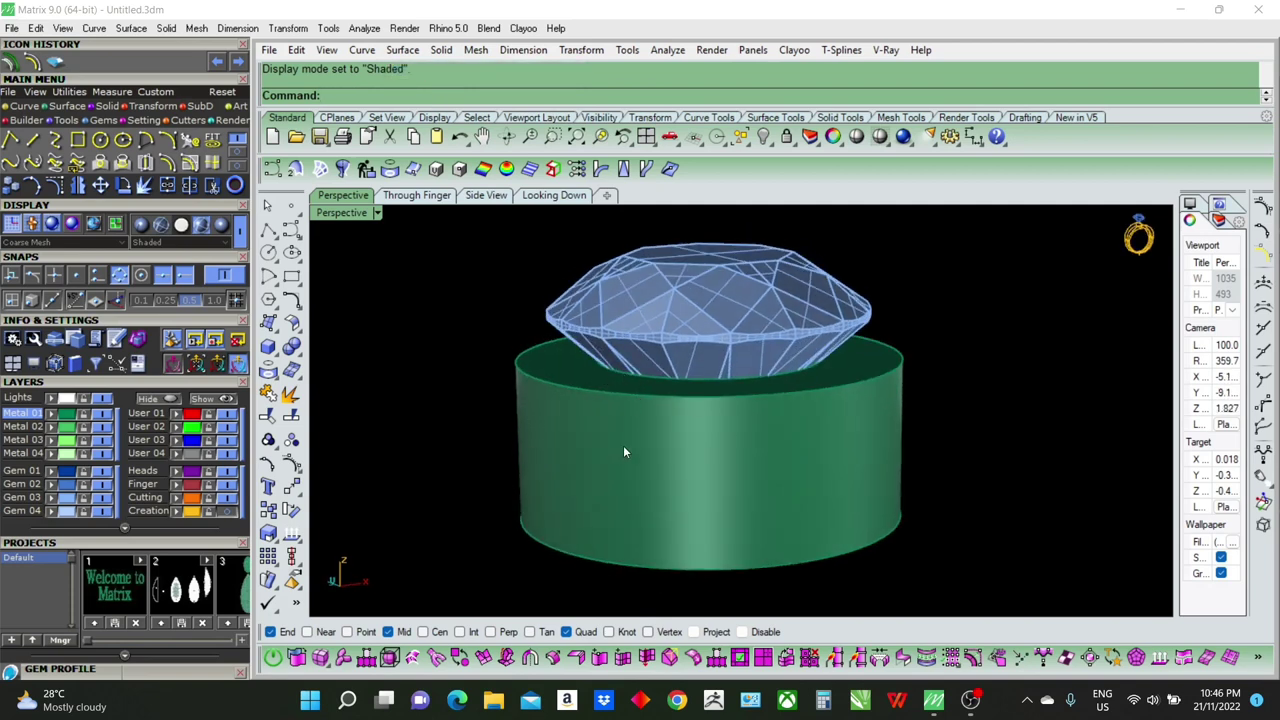
{"action": "key", "text": "ctrl+z"}
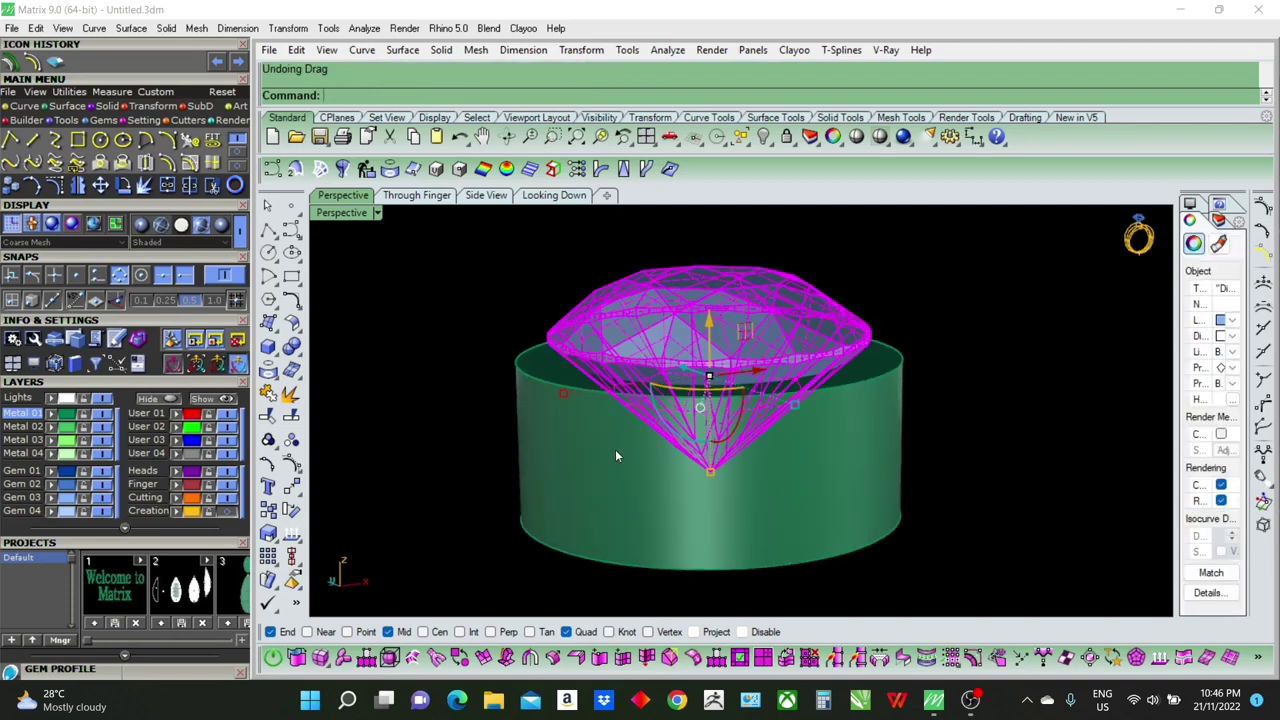
{"action": "left_click", "coordinate": [415, 397]}
{"action": "right_click_drag", "start_coordinate": [596, 445], "coordinate": [598, 420]}
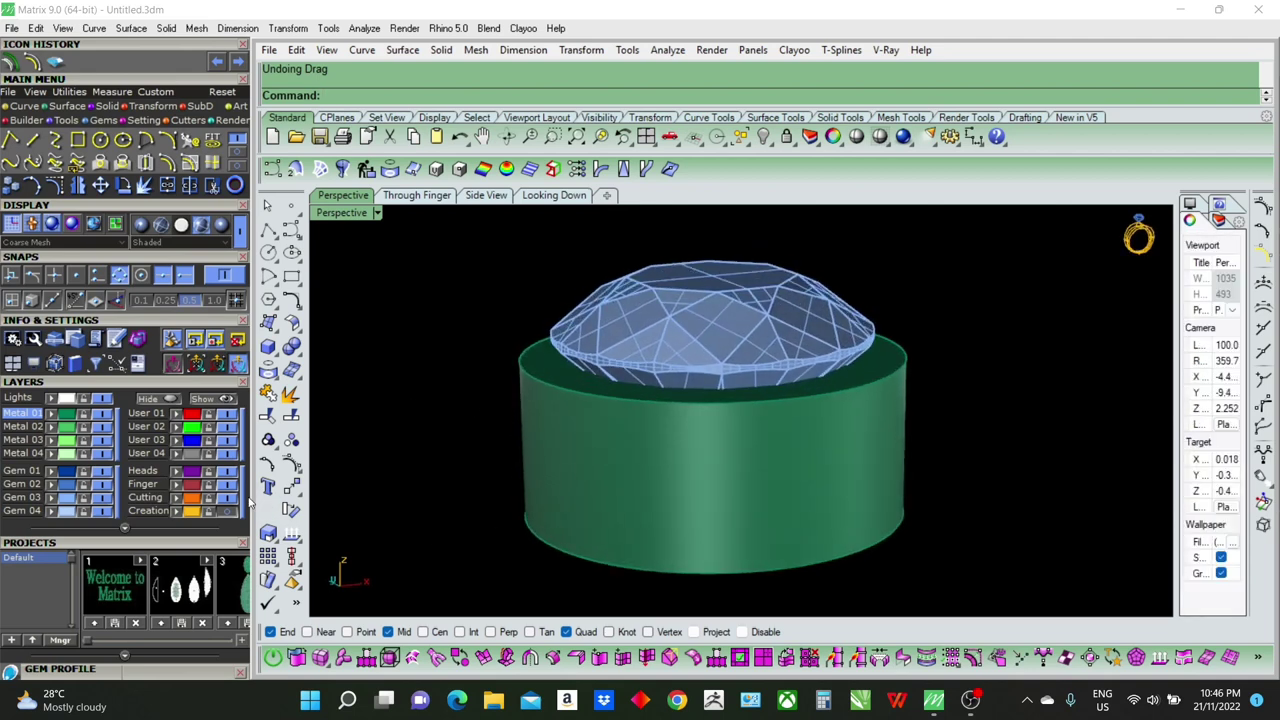
{"action": "left_click", "coordinate": [98, 498]}
{"action": "right_click_drag", "start_coordinate": [716, 455], "coordinate": [715, 420]}
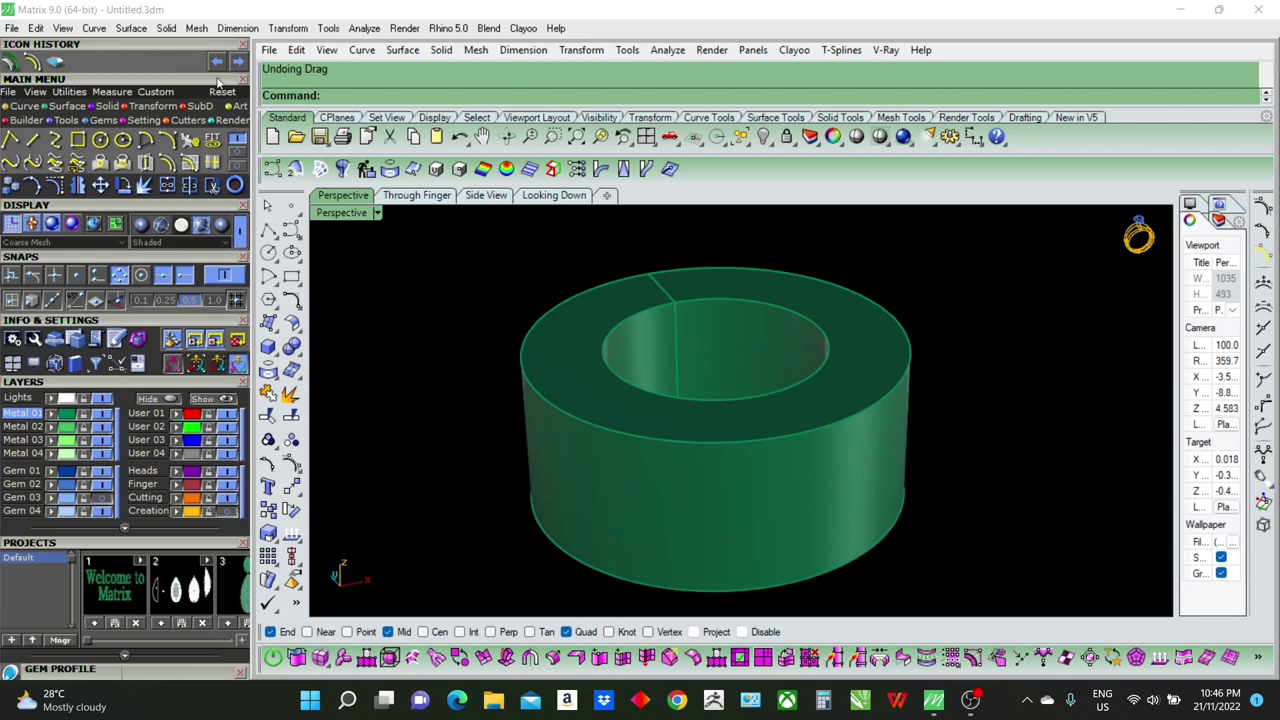
Step: Chamfer the bezel's inner top edge by 0.3 and turn the Gem 03 layer back on
{"action": "left_click", "coordinate": [166, 28]}
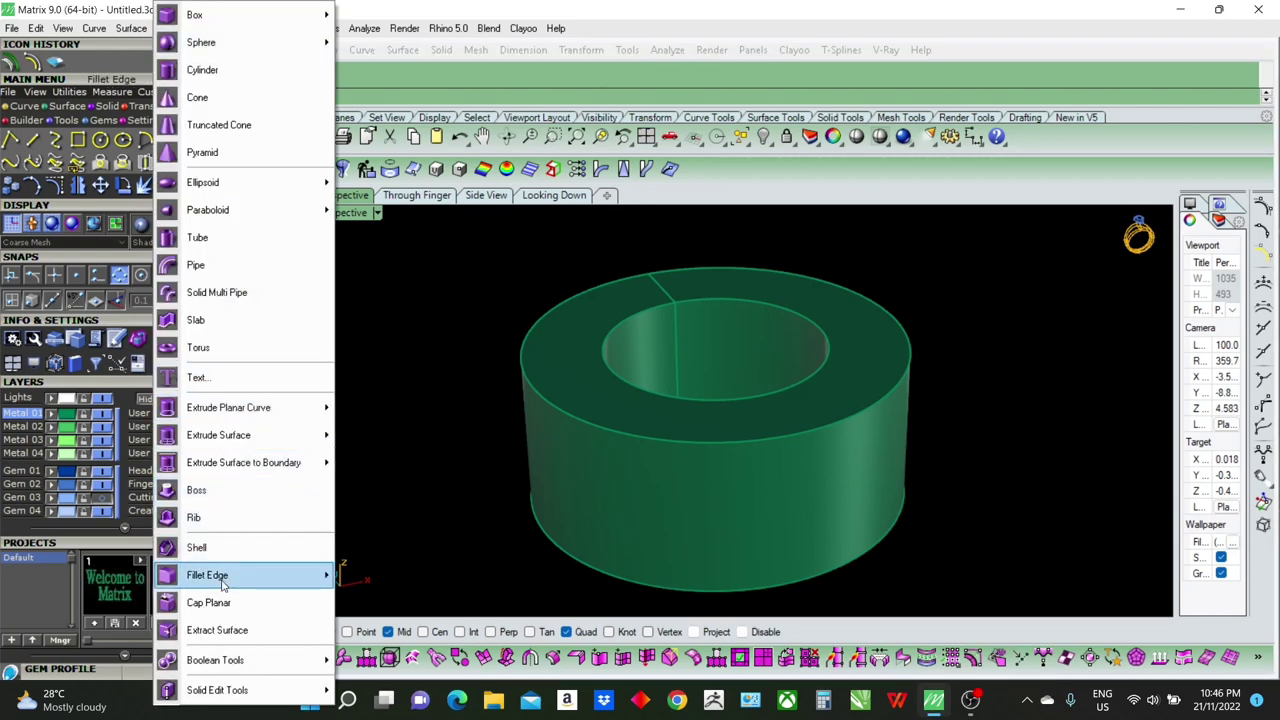
{"action": "left_click", "coordinate": [385, 628]}
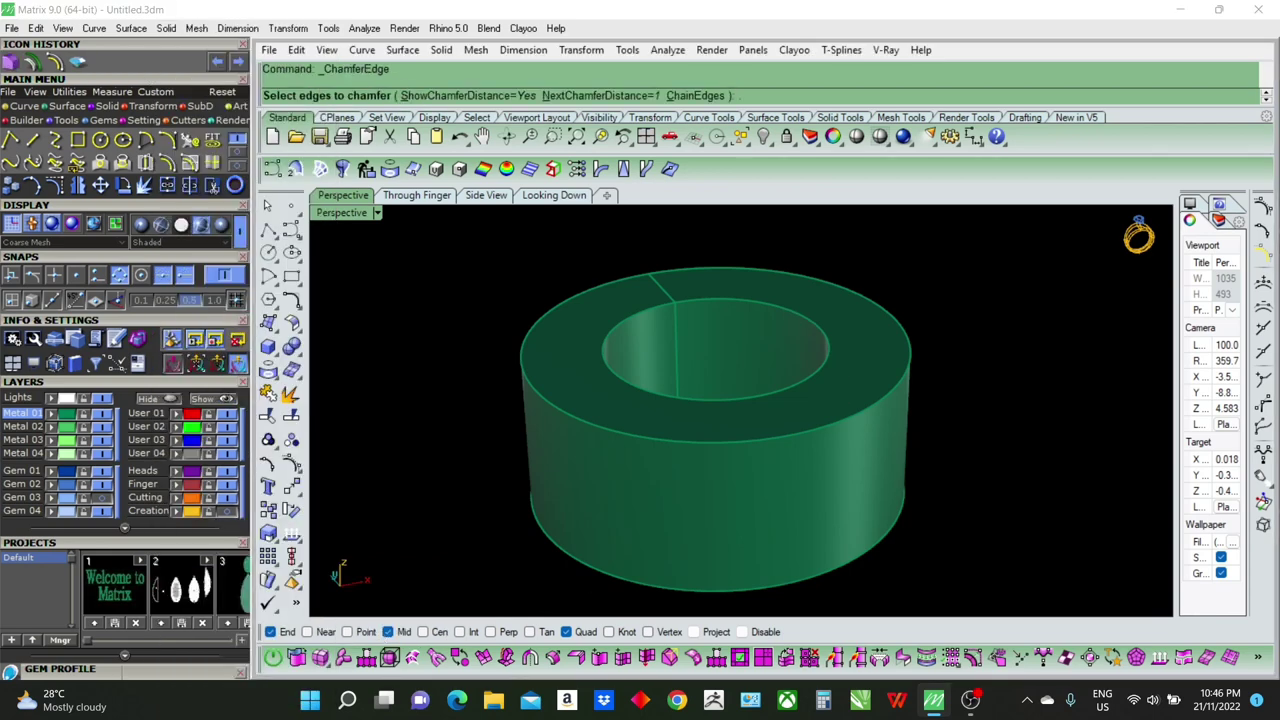
{"action": "type", "text": ".3"}
{"action": "key", "text": "Return"}
{"action": "left_click", "coordinate": [789, 312]}
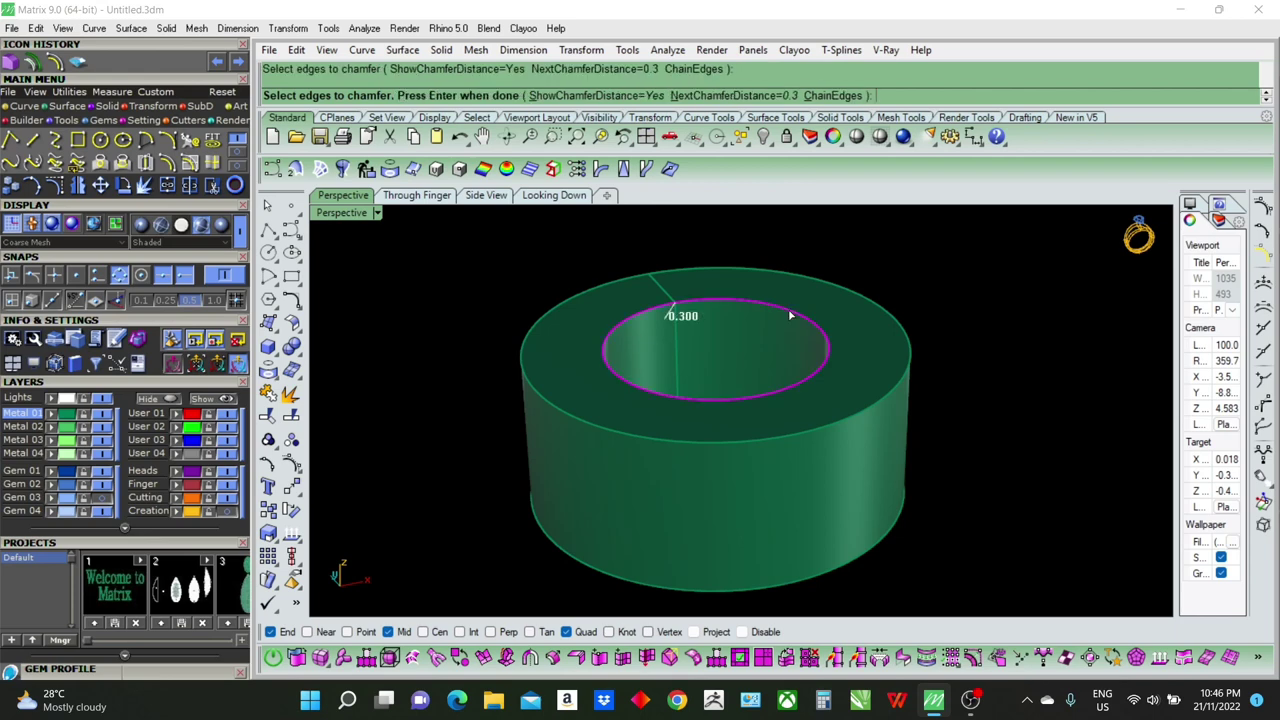
{"action": "key", "text": "Return"}
{"action": "key", "text": "Return"}
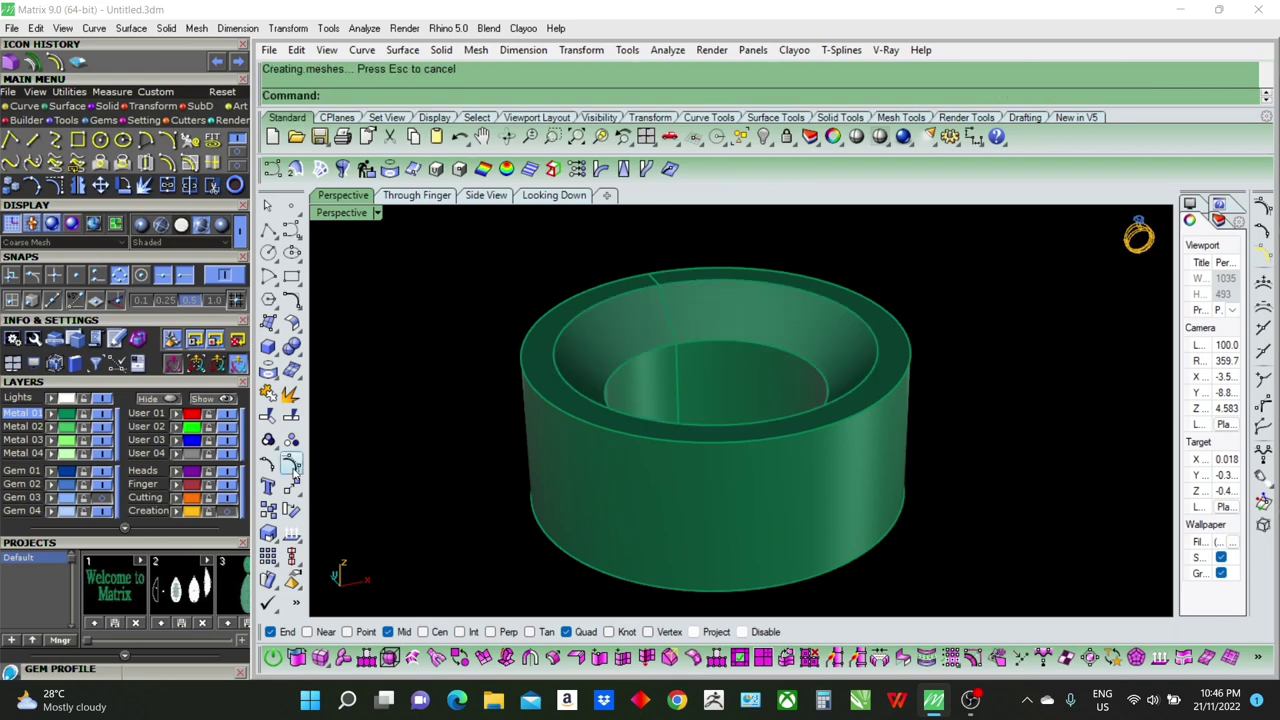
{"action": "left_click", "coordinate": [106, 506]}
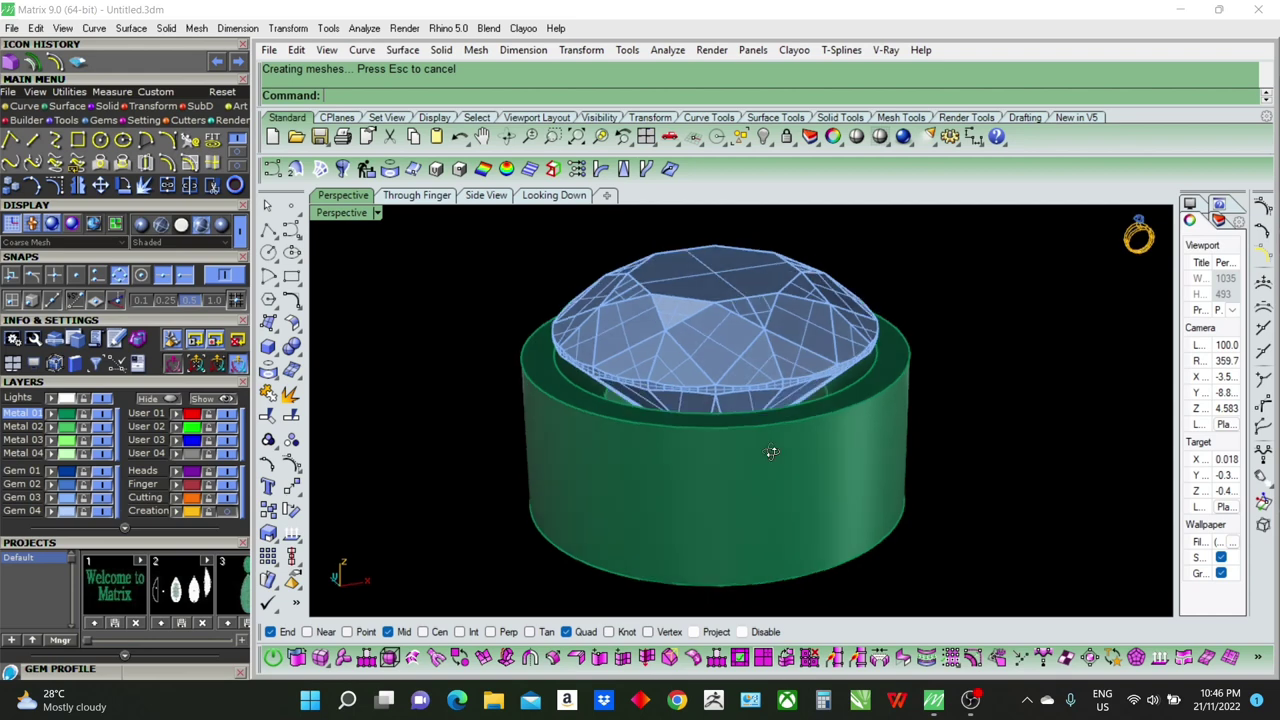
Step: Try lowering the gem into the bezel, undo that move, and switch to the Looking Down view
{"action": "right_click_drag", "start_coordinate": [766, 560], "coordinate": [751, 396]}
{"action": "left_click", "coordinate": [751, 392]}
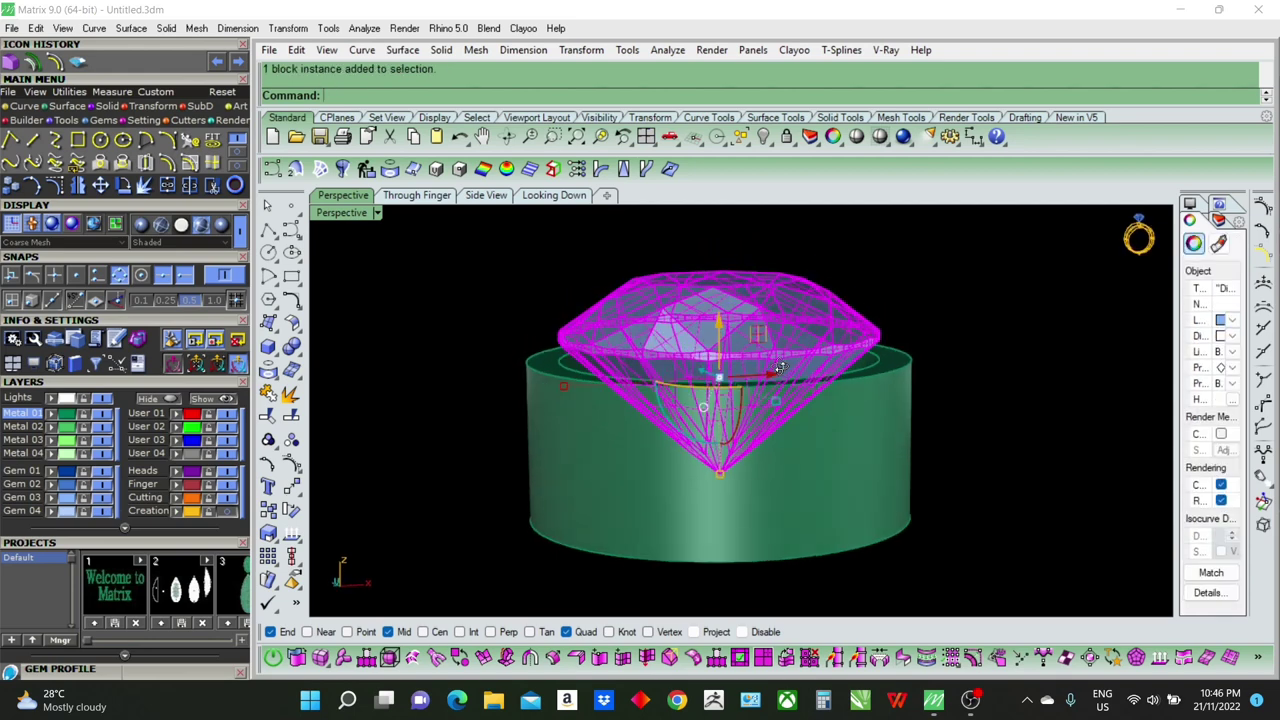
{"action": "left_click_drag", "start_coordinate": [716, 322], "coordinate": [716, 342]}
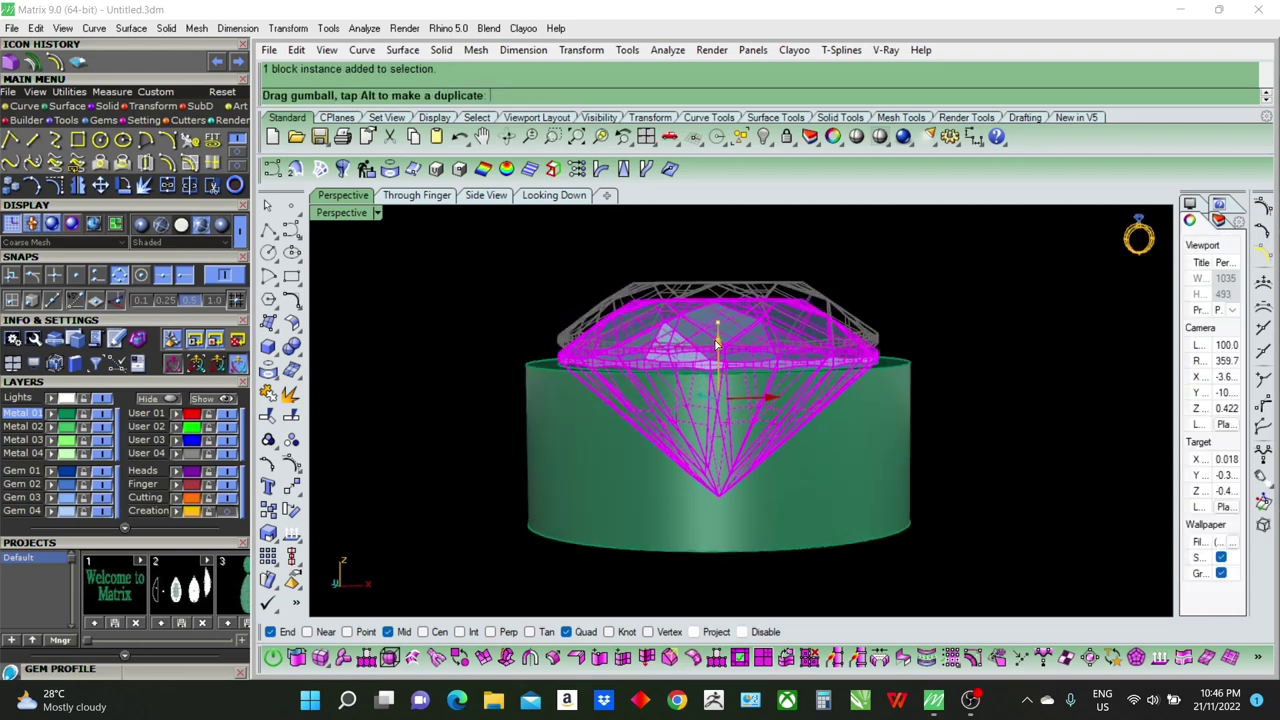
{"action": "left_click", "coordinate": [472, 316]}
{"action": "mouse_move", "coordinate": [472, 316]}
{"action": "right_mouse_down"}
{"action": "mouse_move", "coordinate": [457, 423]}
{"action": "mouse_move", "coordinate": [457, 409]}
{"action": "mouse_move", "coordinate": [760, 316]}
{"action": "right_mouse_up"}
{"action": "left_click", "coordinate": [755, 323]}
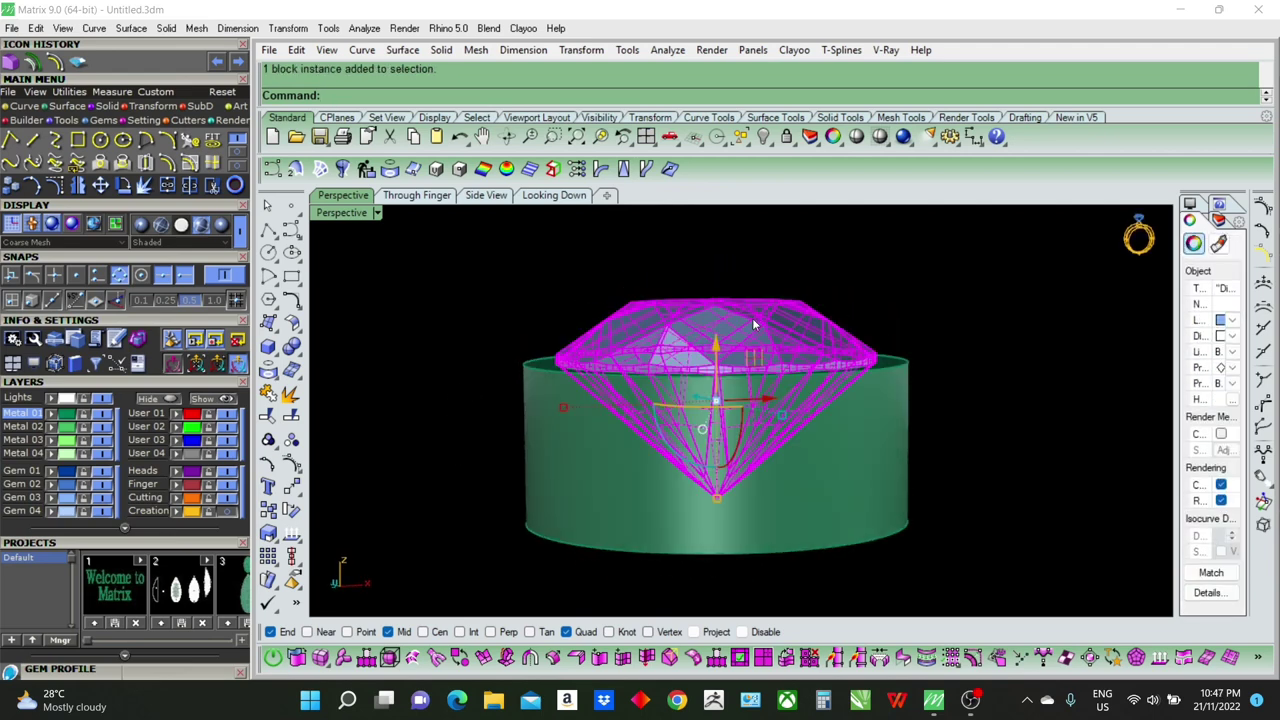
{"action": "key", "text": "ctrl+z"}
{"action": "left_click", "coordinate": [986, 317]}
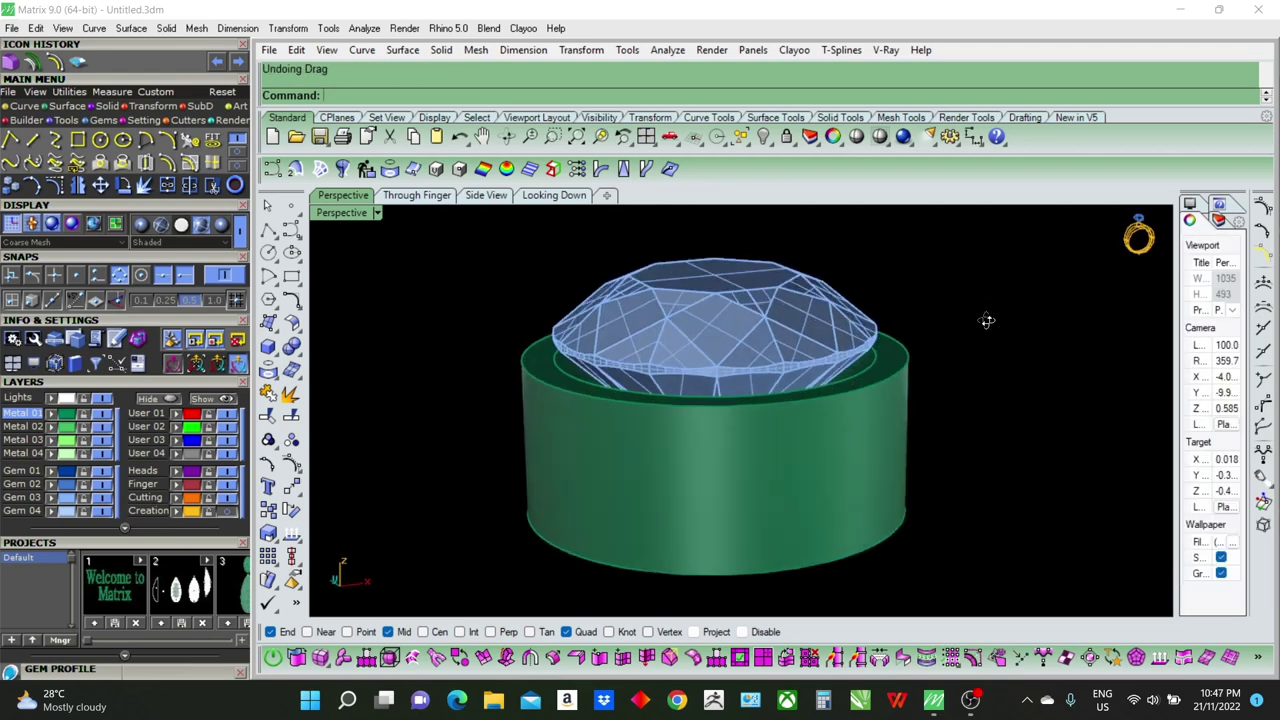
{"action": "right_click_drag", "start_coordinate": [986, 320], "coordinate": [530, 335]}
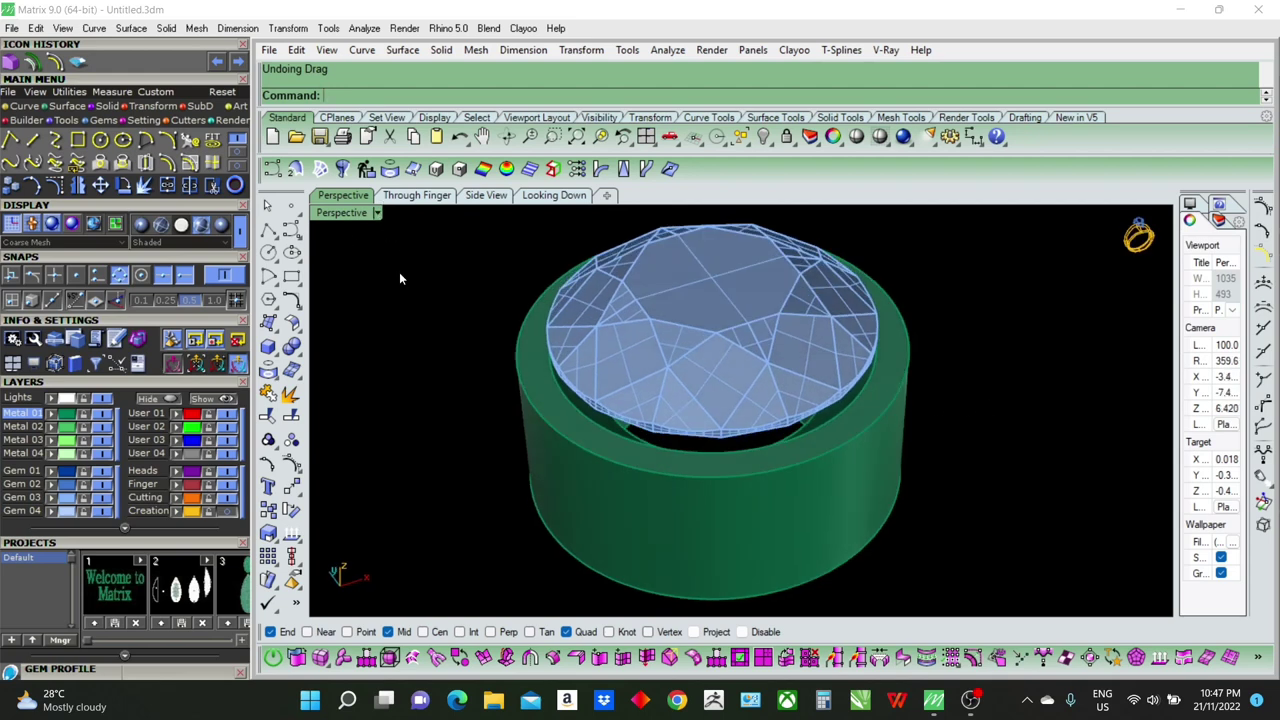
{"action": "double_click", "coordinate": [345, 213]}
Step: Enlarge and recentre the top view, then draw a 0.5-diameter circle on the ring's top quadrant
{"action": "double_click", "coordinate": [345, 213]}
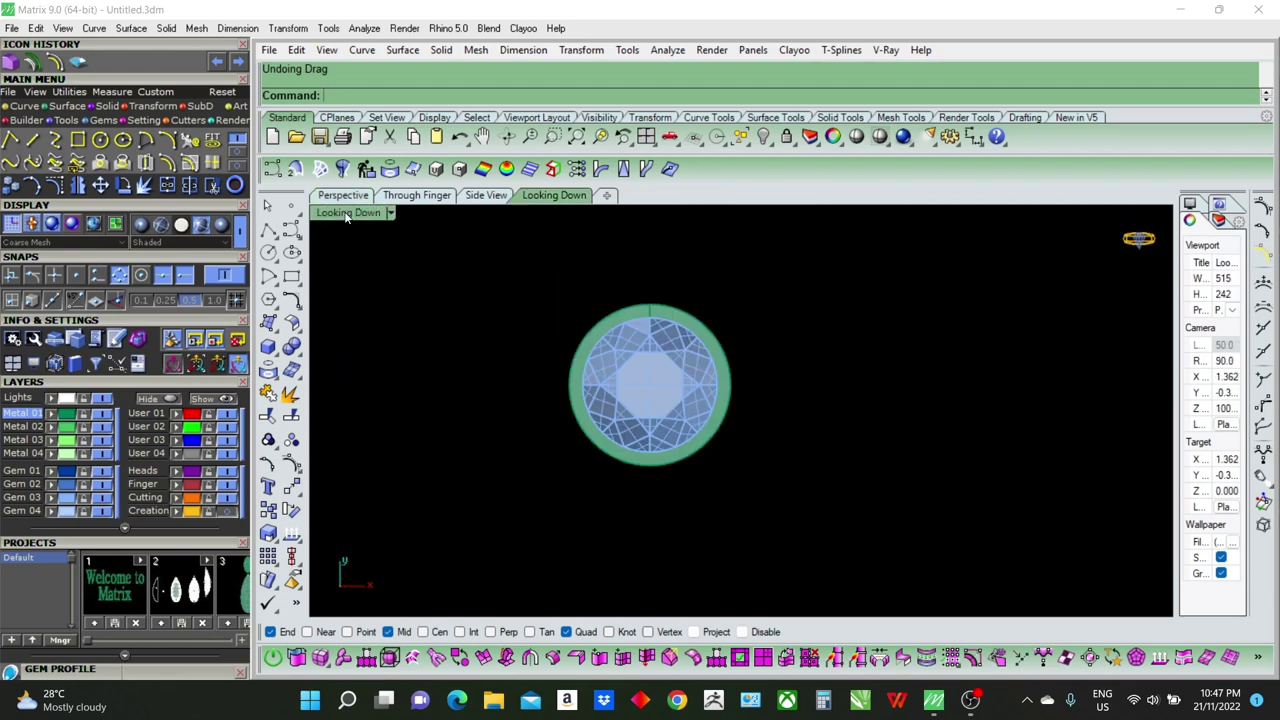
{"action": "right_click_drag", "start_coordinate": [668, 290], "coordinate": [675, 313]}
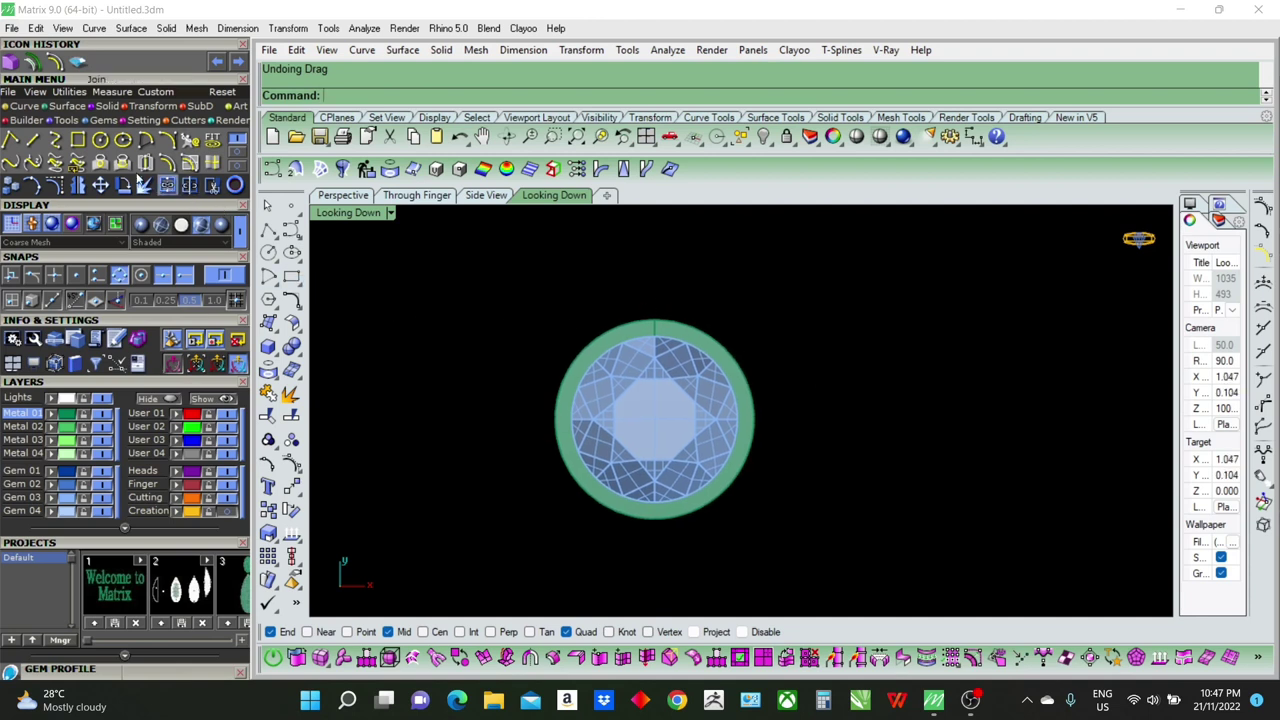
{"action": "left_click", "coordinate": [100, 140]}
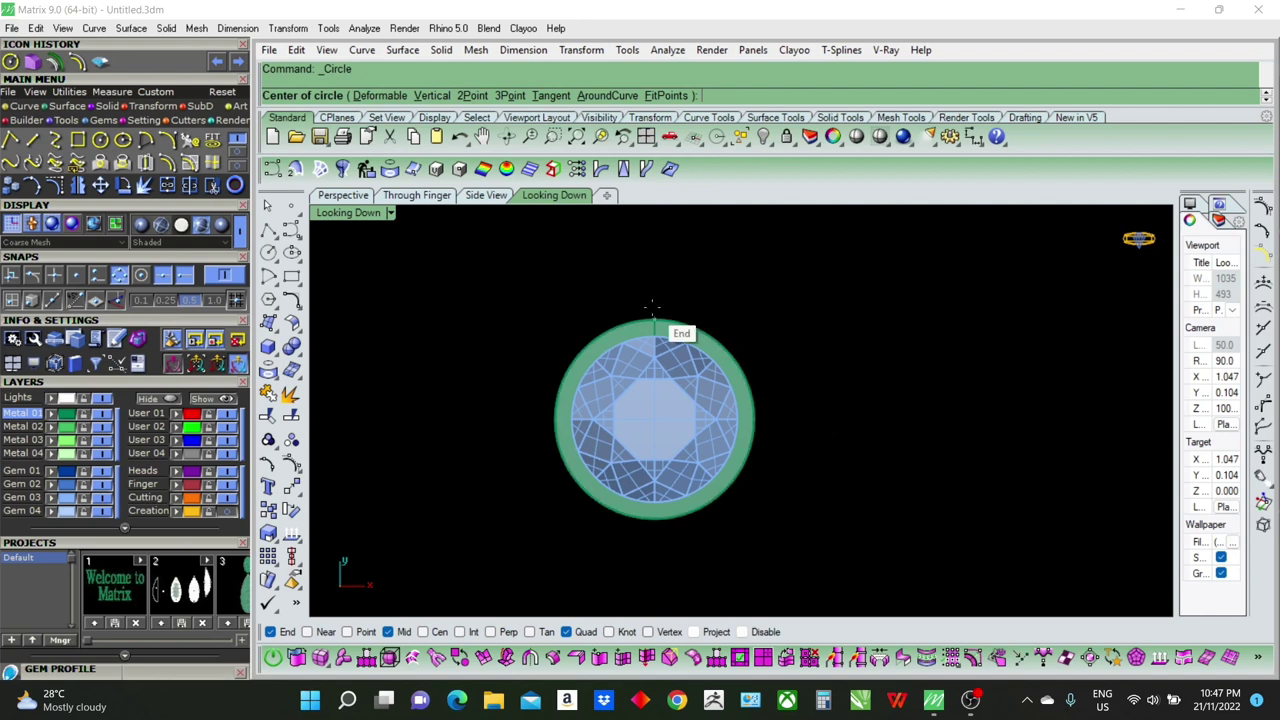
{"action": "left_click", "coordinate": [163, 276]}
{"action": "left_click", "coordinate": [185, 277]}
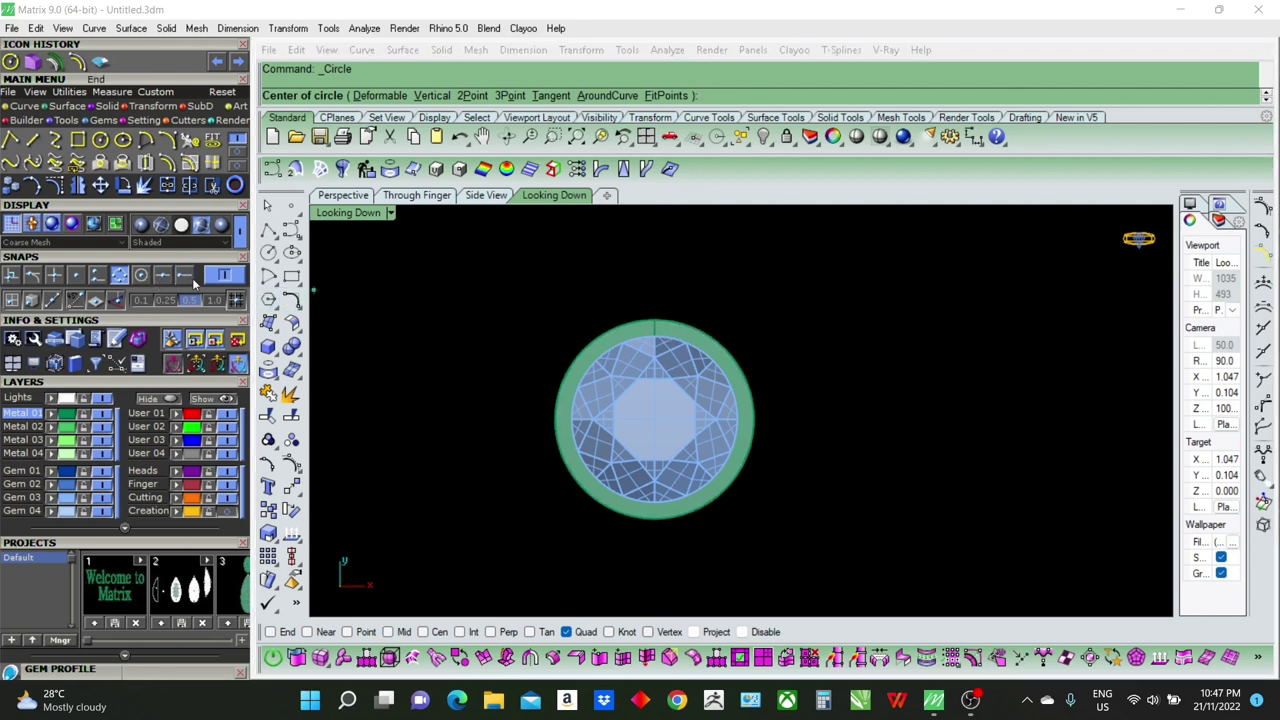
{"action": "left_click", "coordinate": [653, 320]}
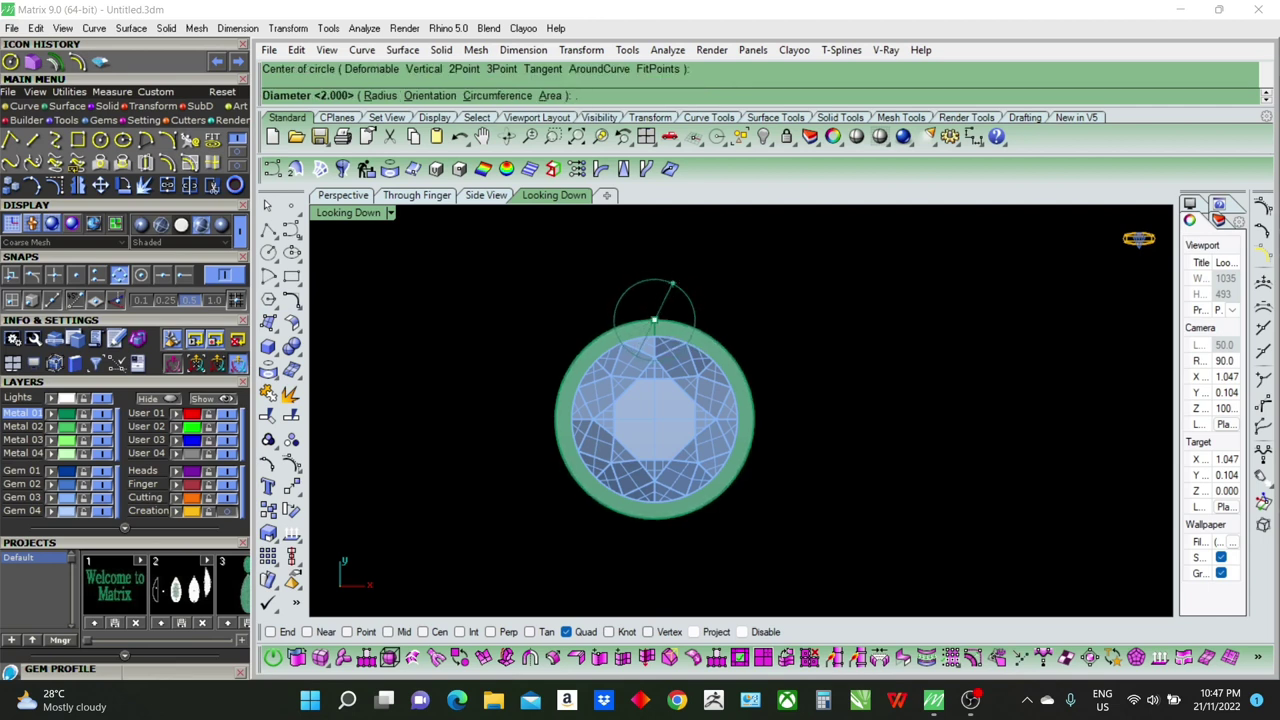
{"action": "type", "text": "5"}
{"action": "type", "text": ".5"}
{"action": "key", "text": "Return"}
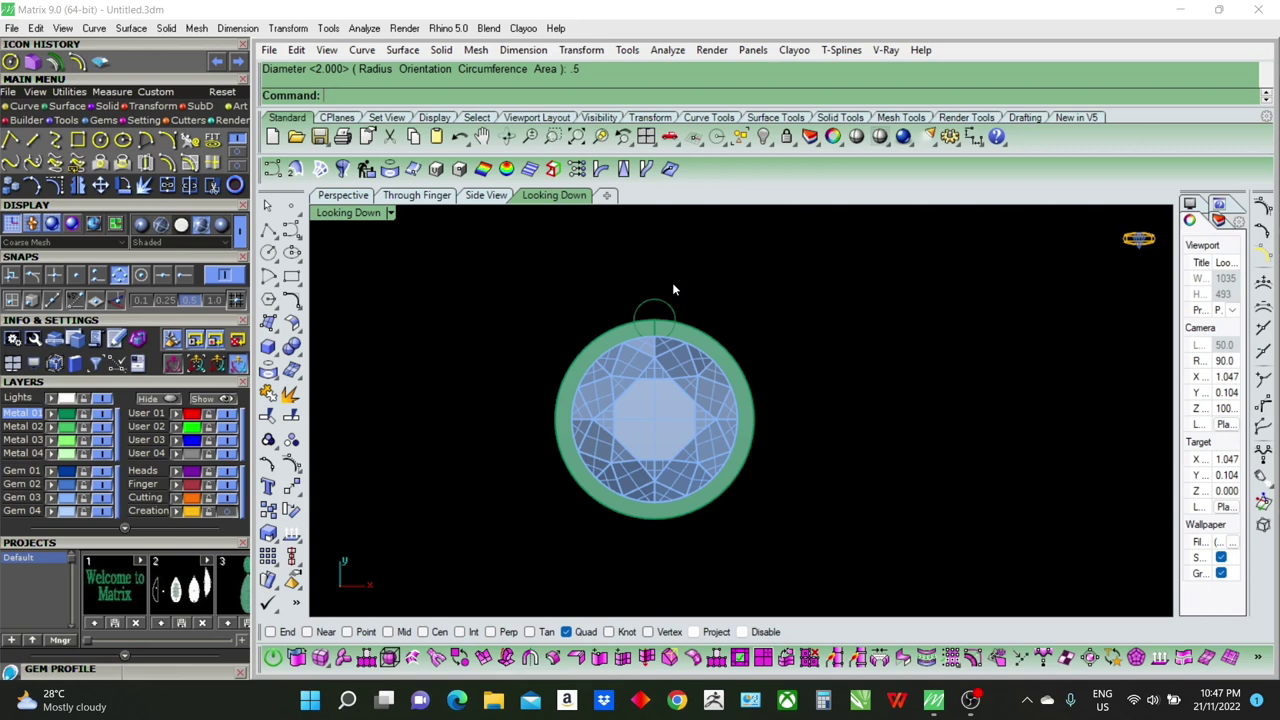
Step: Undo it and redraw the circle at 0.6 diameter on the same quadrant, then select it
{"action": "key", "text": "ctrl+z"}
{"action": "key", "text": "Return"}
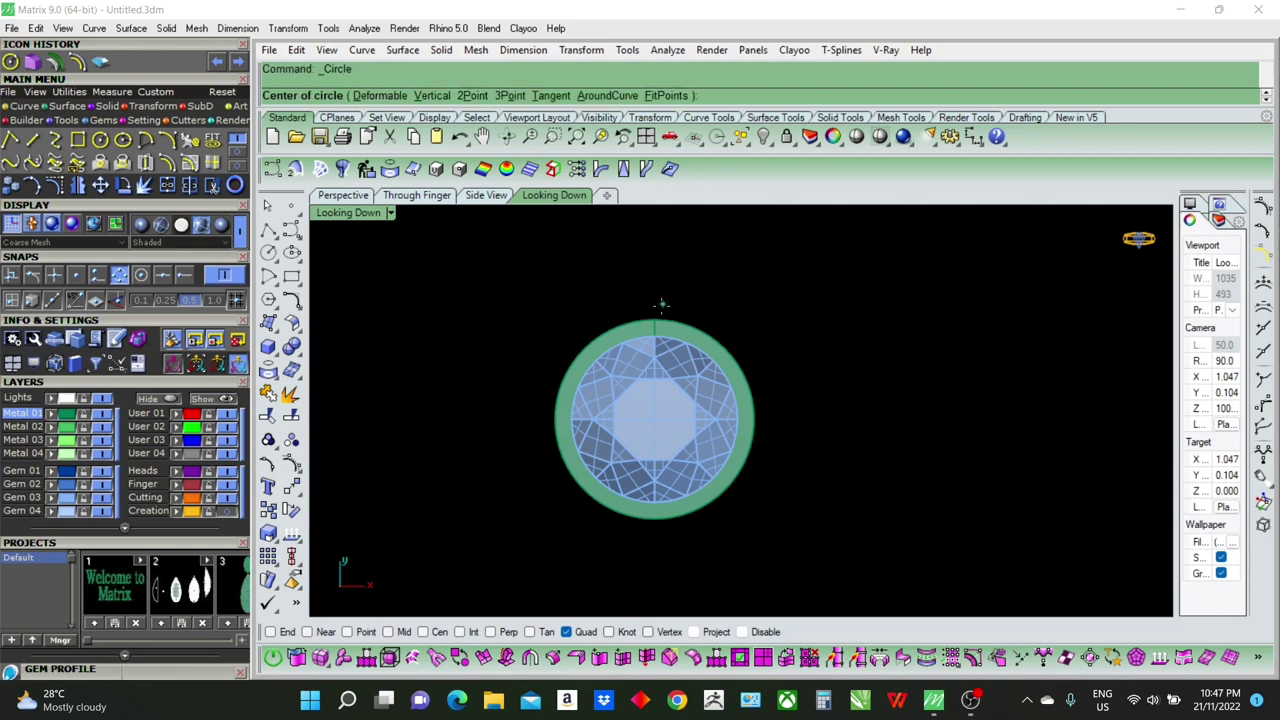
{"action": "left_click", "coordinate": [655, 320]}
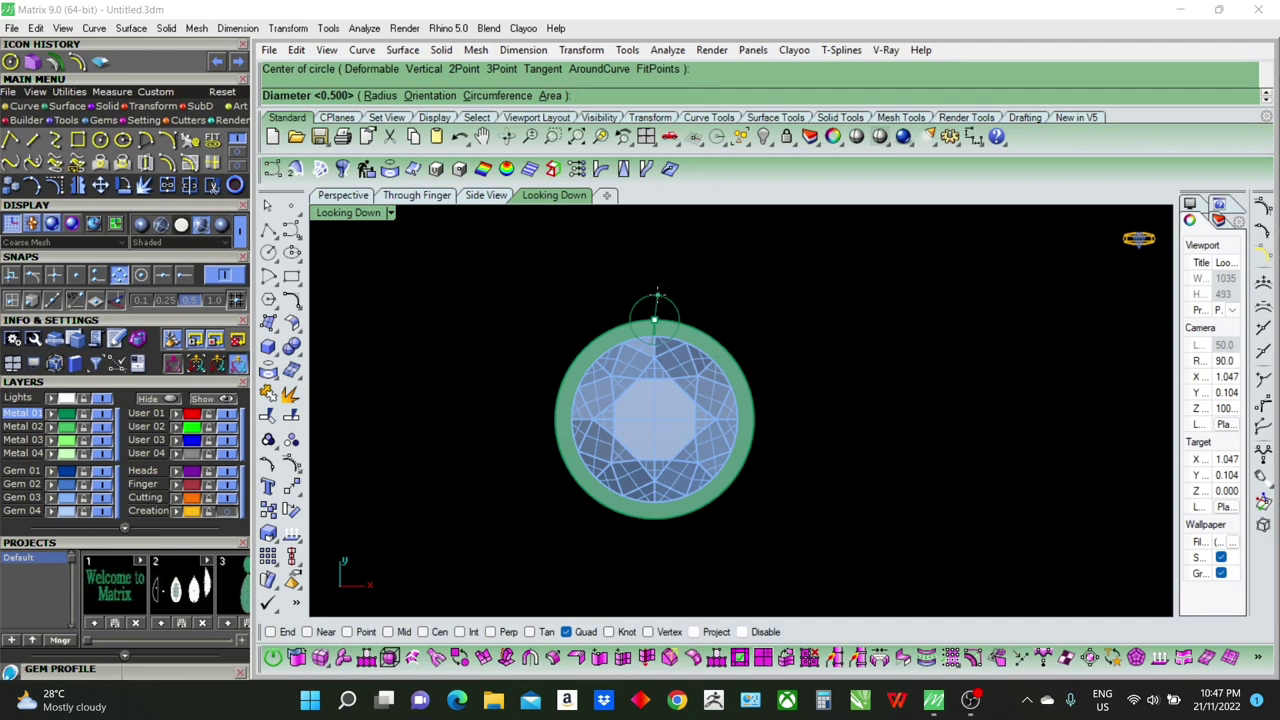
{"action": "type", "text": ".6"}
{"action": "key", "text": "Return"}
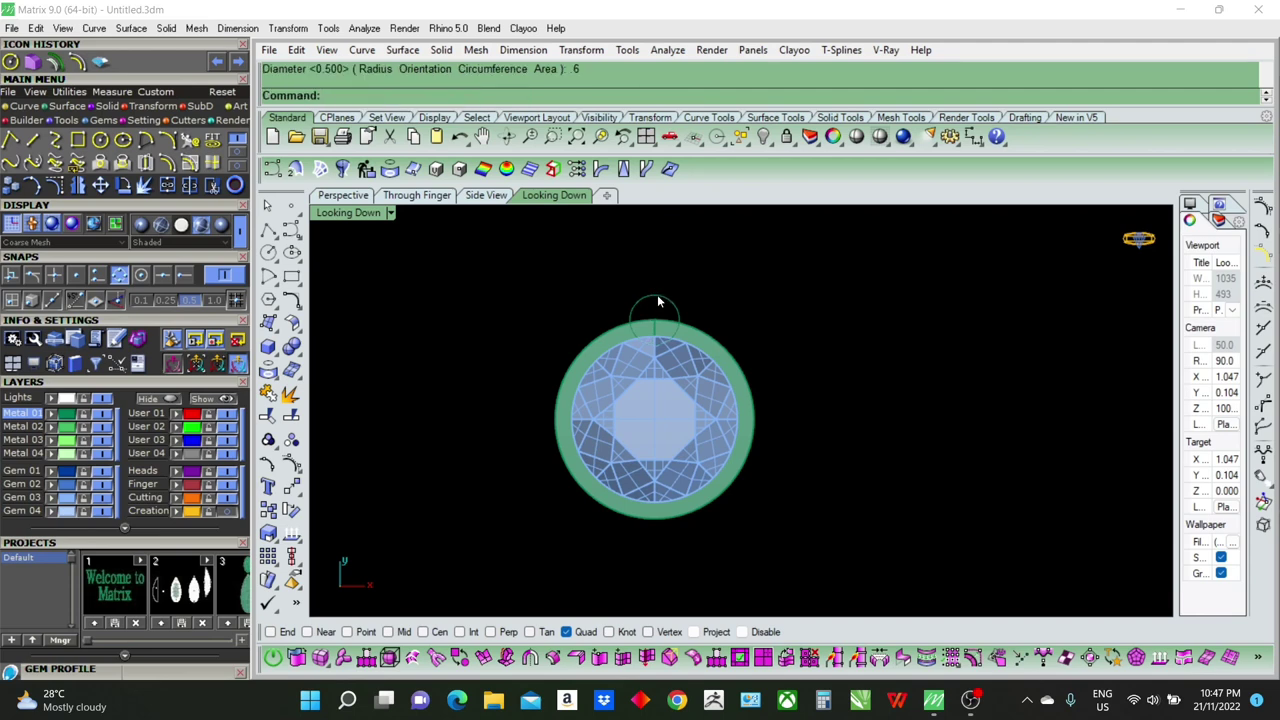
{"action": "left_click", "coordinate": [658, 302]}
{"action": "scroll", "coordinate": [690, 340], "scroll_direction": "up", "scroll_amount": 3}
Step: Move the small circle 0.15 downward onto the bezel rim and switch to the perspective view
{"action": "type", "text": "m"}
{"action": "key", "text": "Return"}
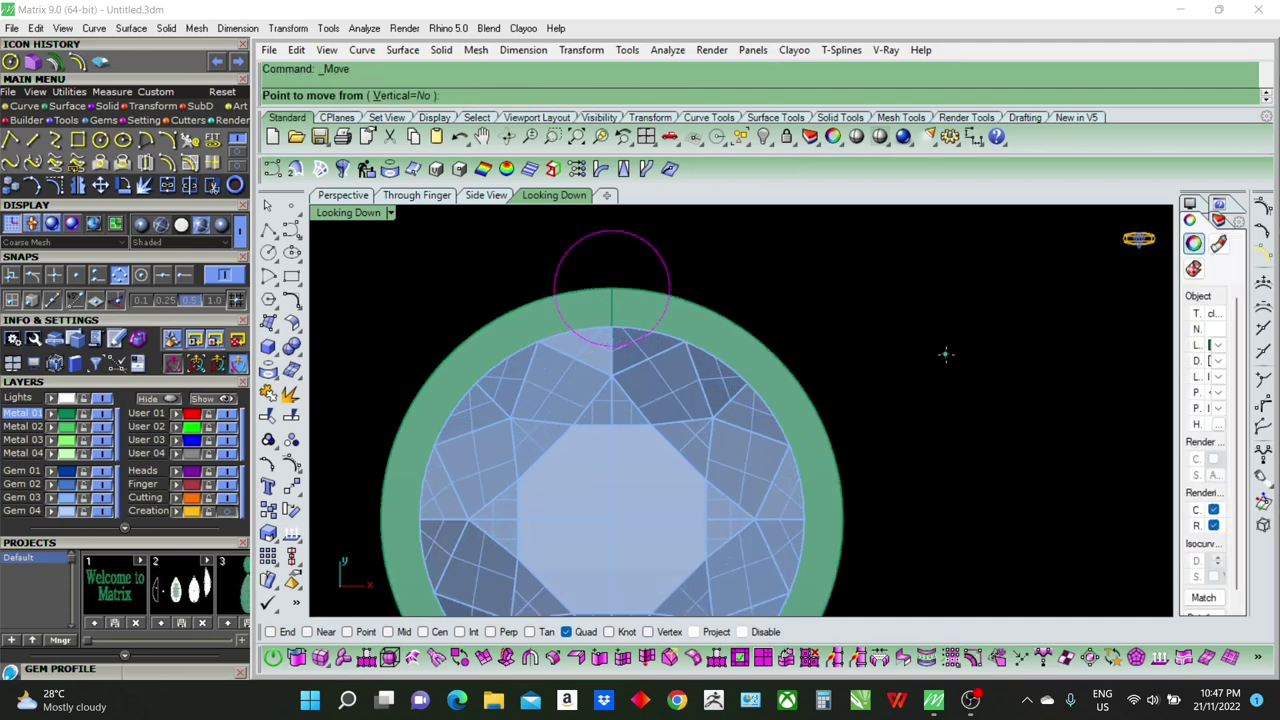
{"action": "left_click", "coordinate": [946, 352]}
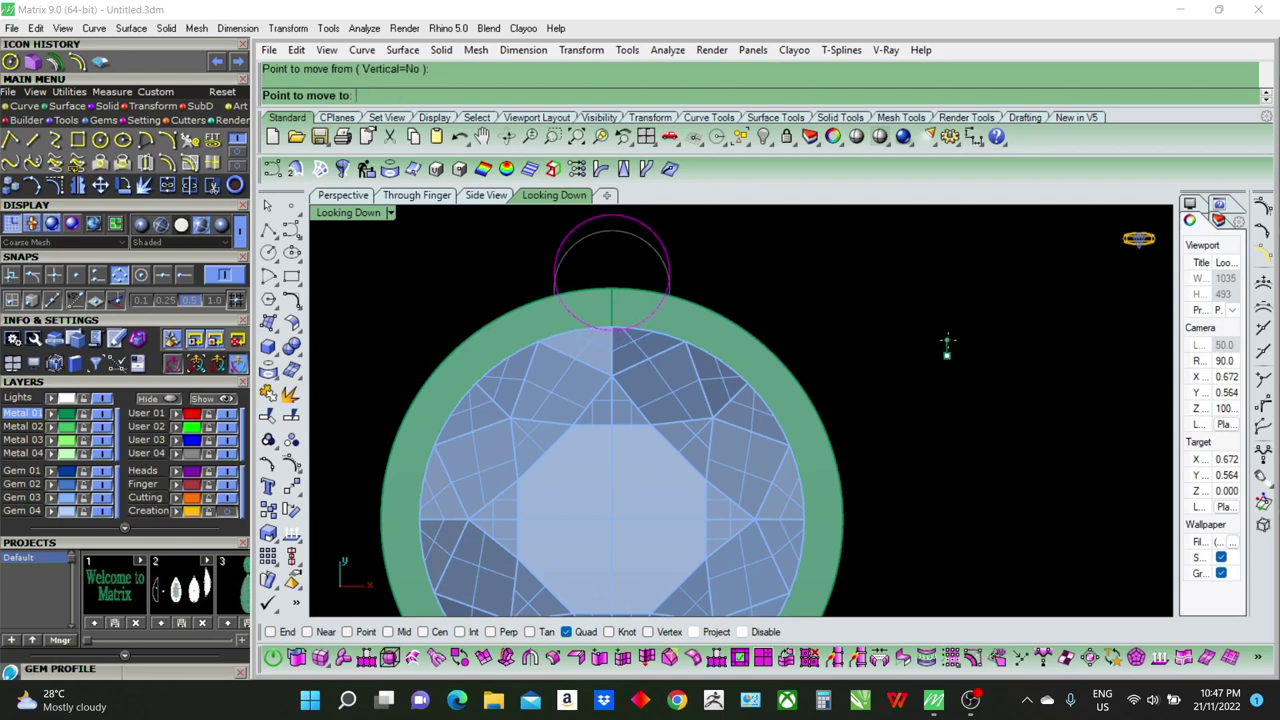
{"action": "left_click", "coordinate": [948, 340]}
{"action": "key", "text": "Return"}
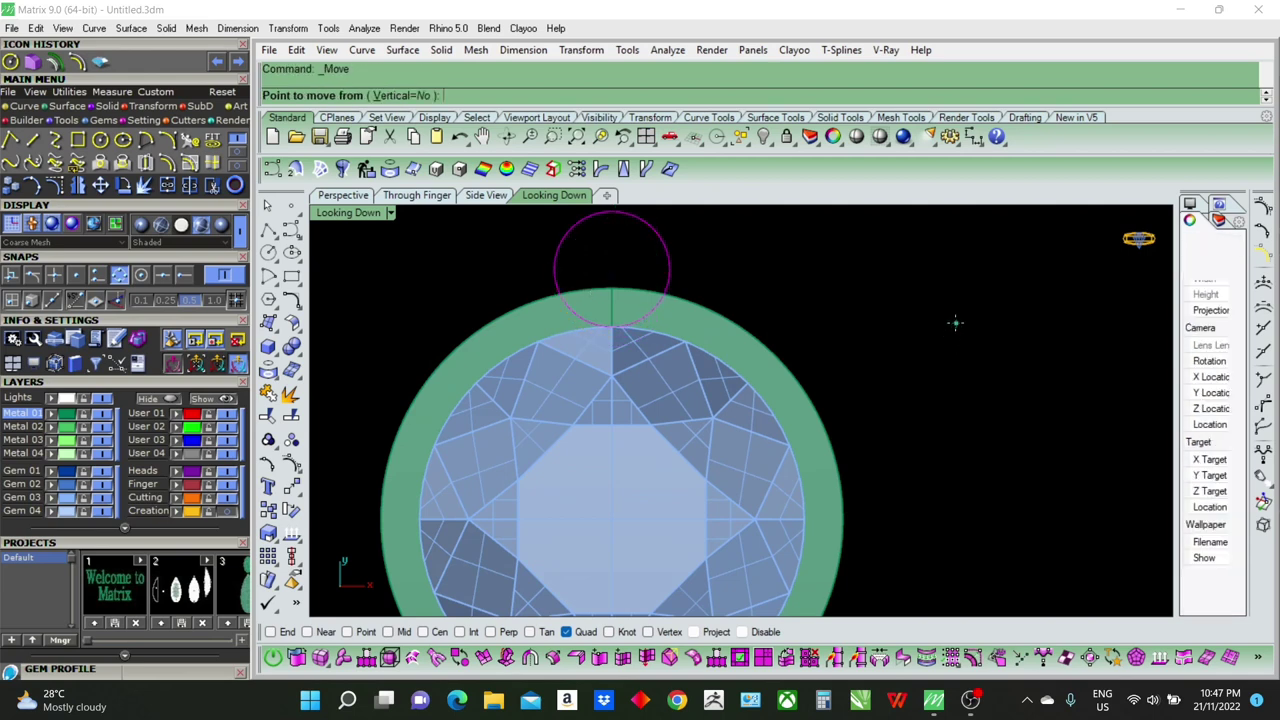
{"action": "left_click", "coordinate": [955, 322]}
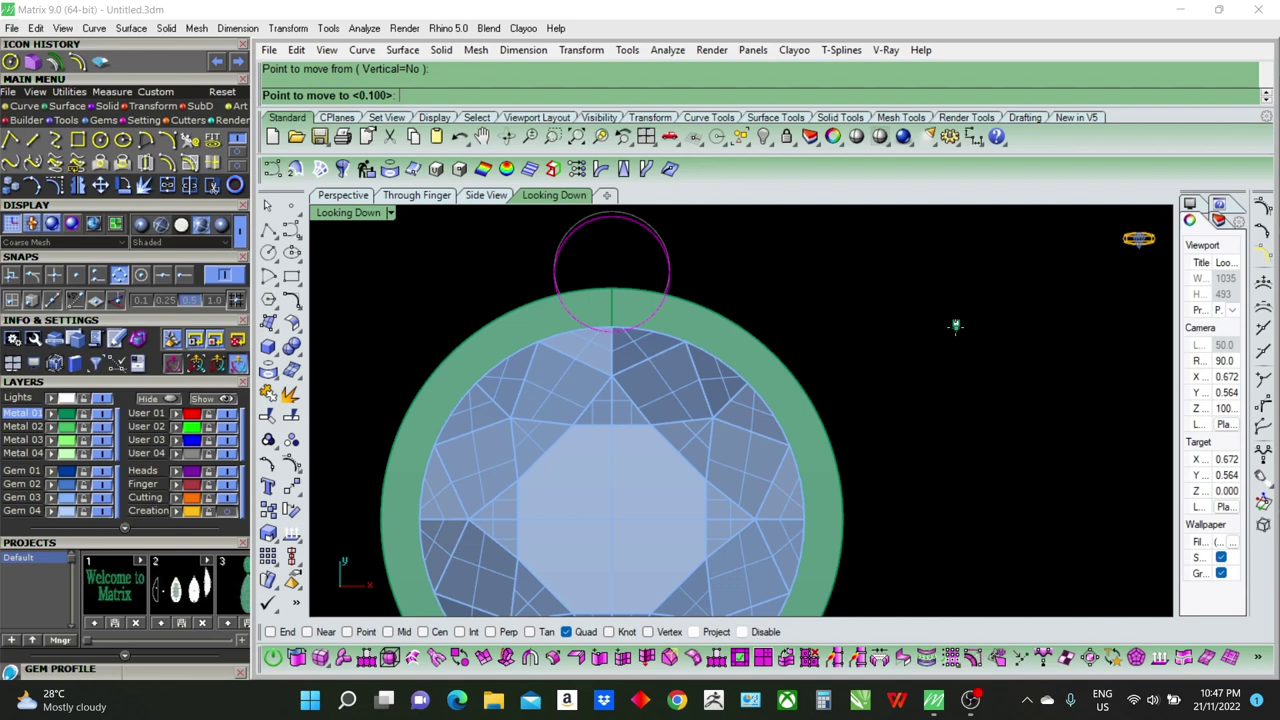
{"action": "type", "text": "15"}
{"action": "key", "text": "Return"}
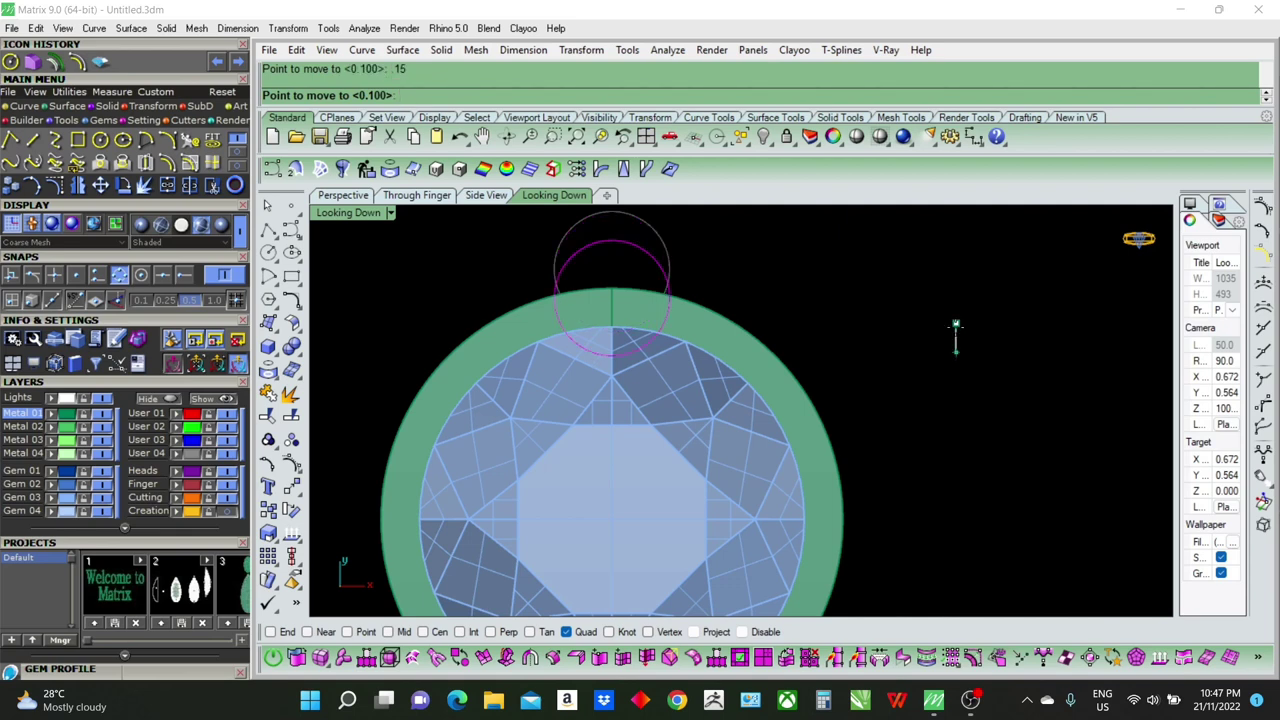
{"action": "left_click", "coordinate": [978, 378]}
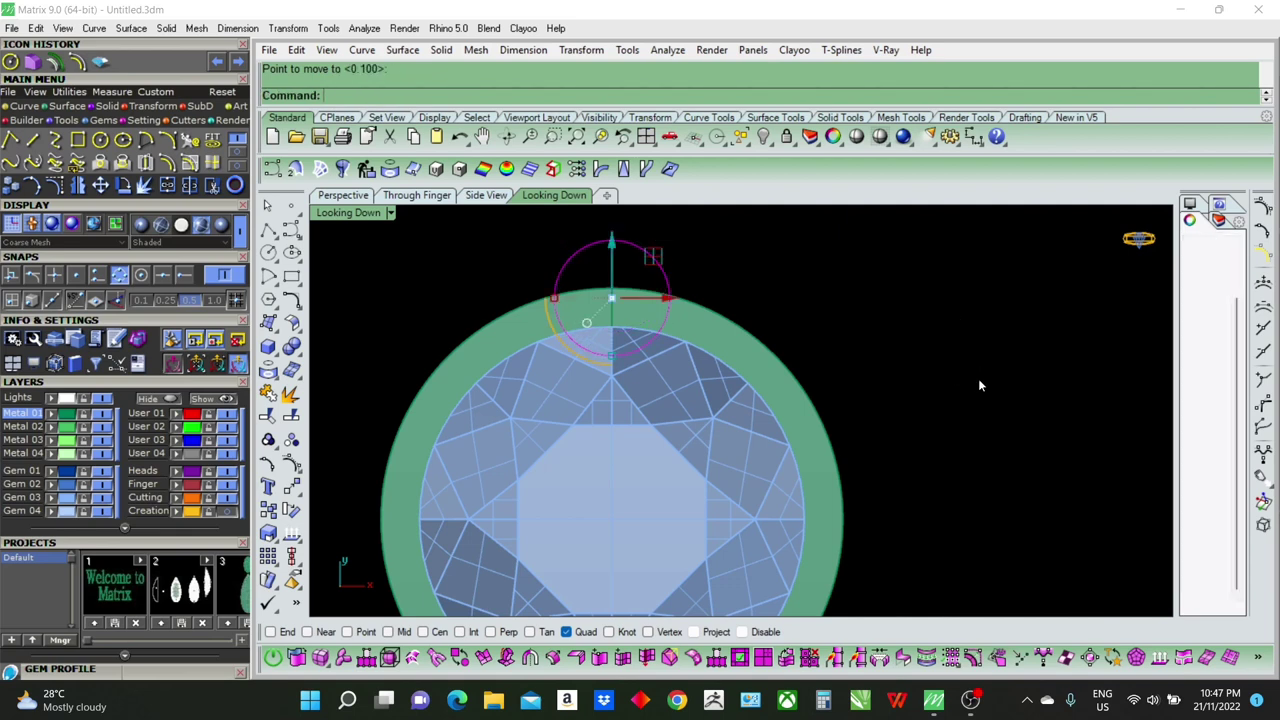
{"action": "left_click", "coordinate": [345, 196]}
{"action": "right_click_drag", "start_coordinate": [670, 430], "coordinate": [760, 392]}
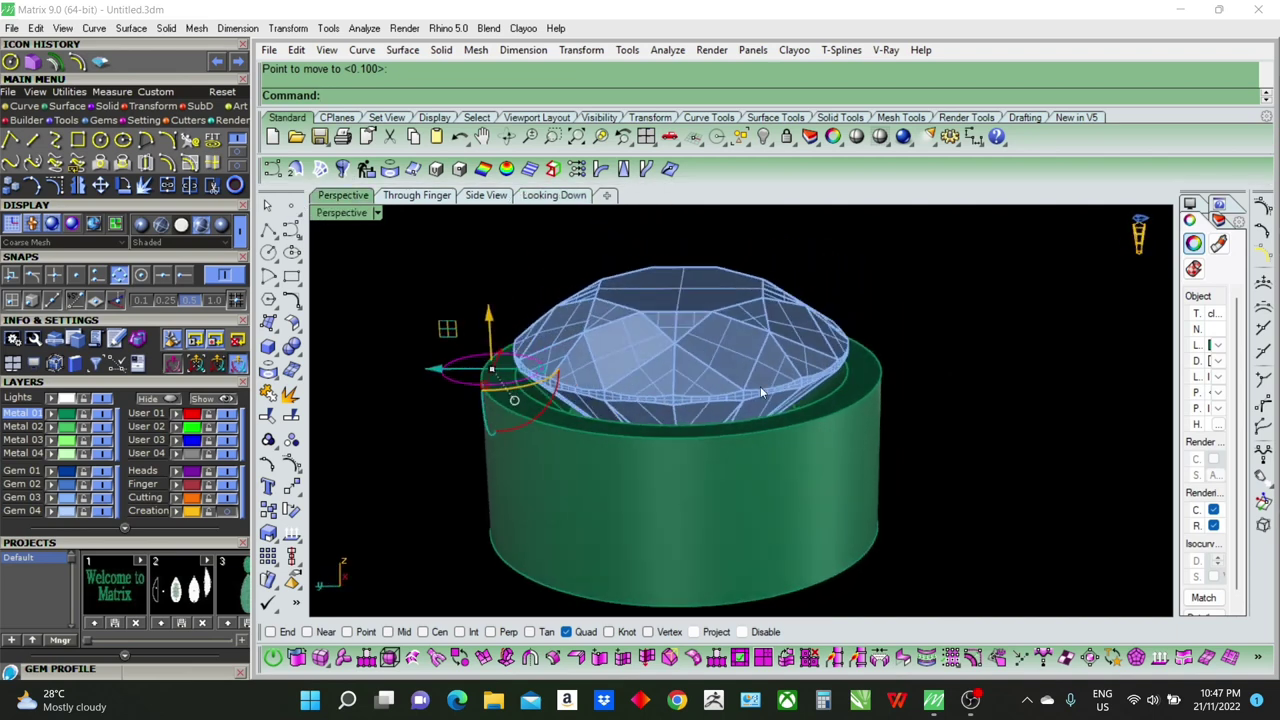
Step: Tilt the perspective view slightly and open the Solid menu
{"action": "right_click_drag", "start_coordinate": [491, 427], "coordinate": [503, 412]}
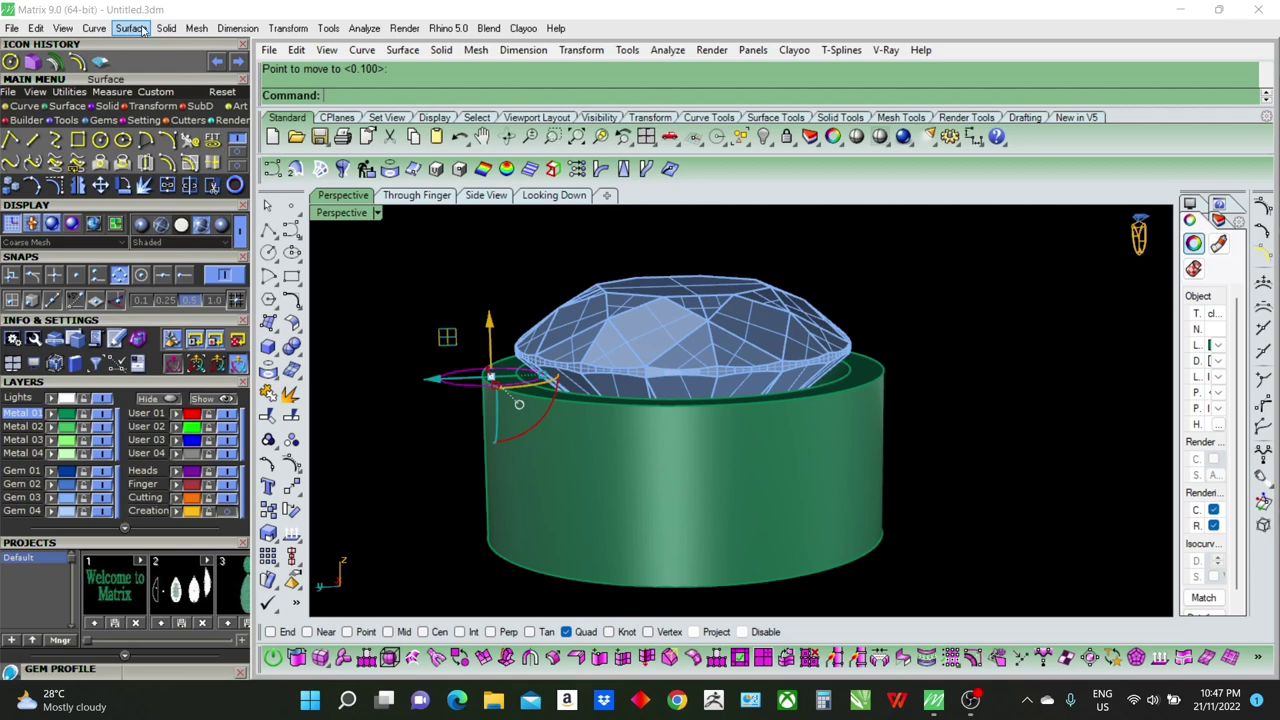
{"action": "left_click", "coordinate": [166, 28]}
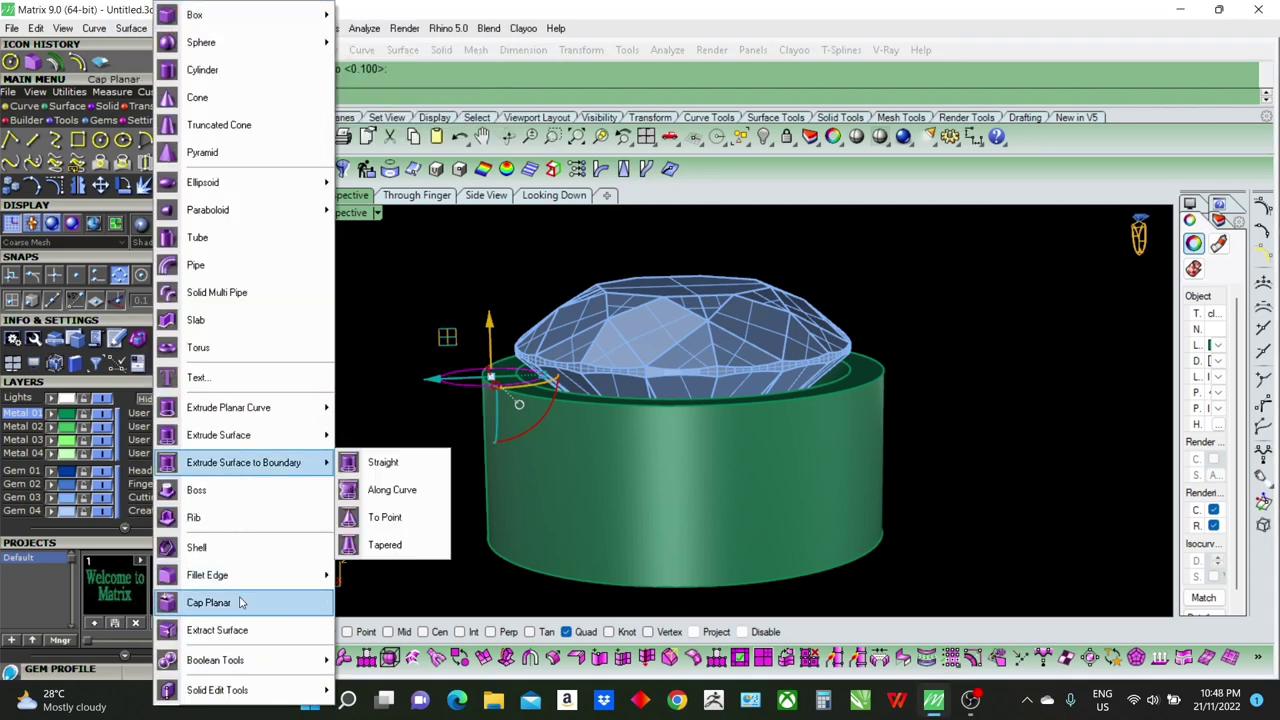
{"action": "mouse_move", "coordinate": [240, 407]}
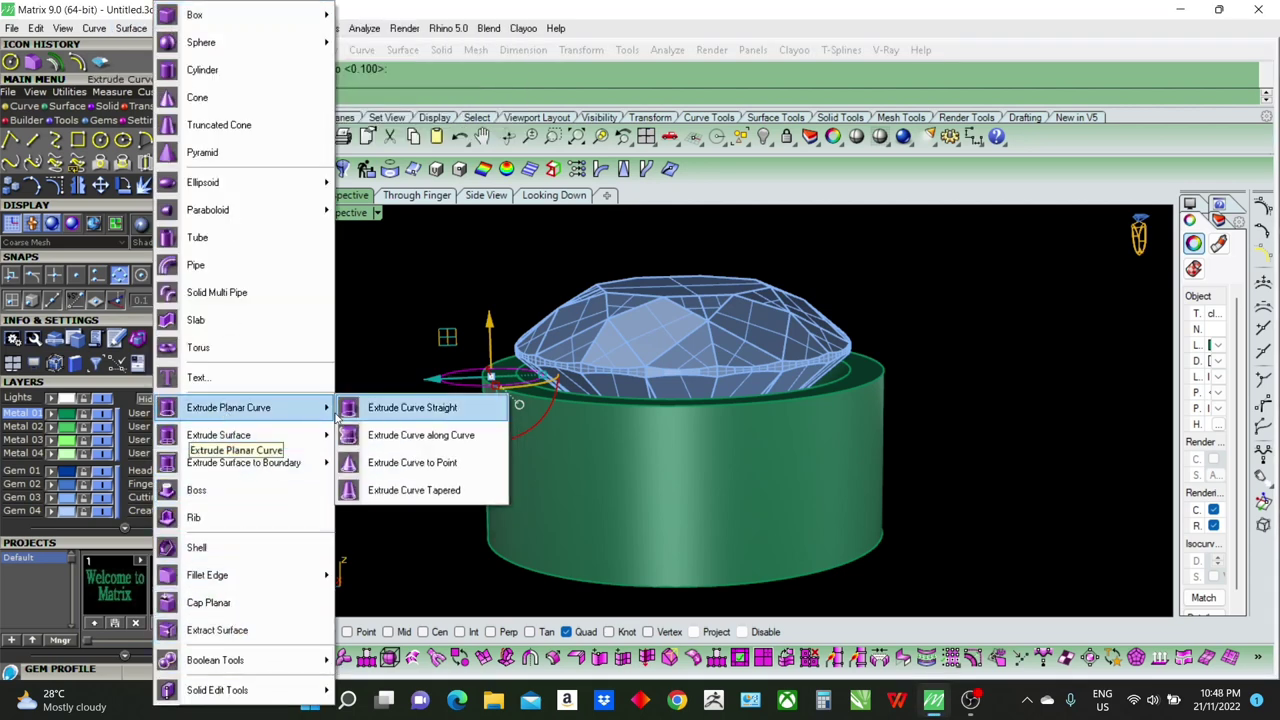
Step: Extrude the 0.6 circle straight into a solid upright prong cylinder, with End snapping on
{"action": "left_click", "coordinate": [395, 408]}
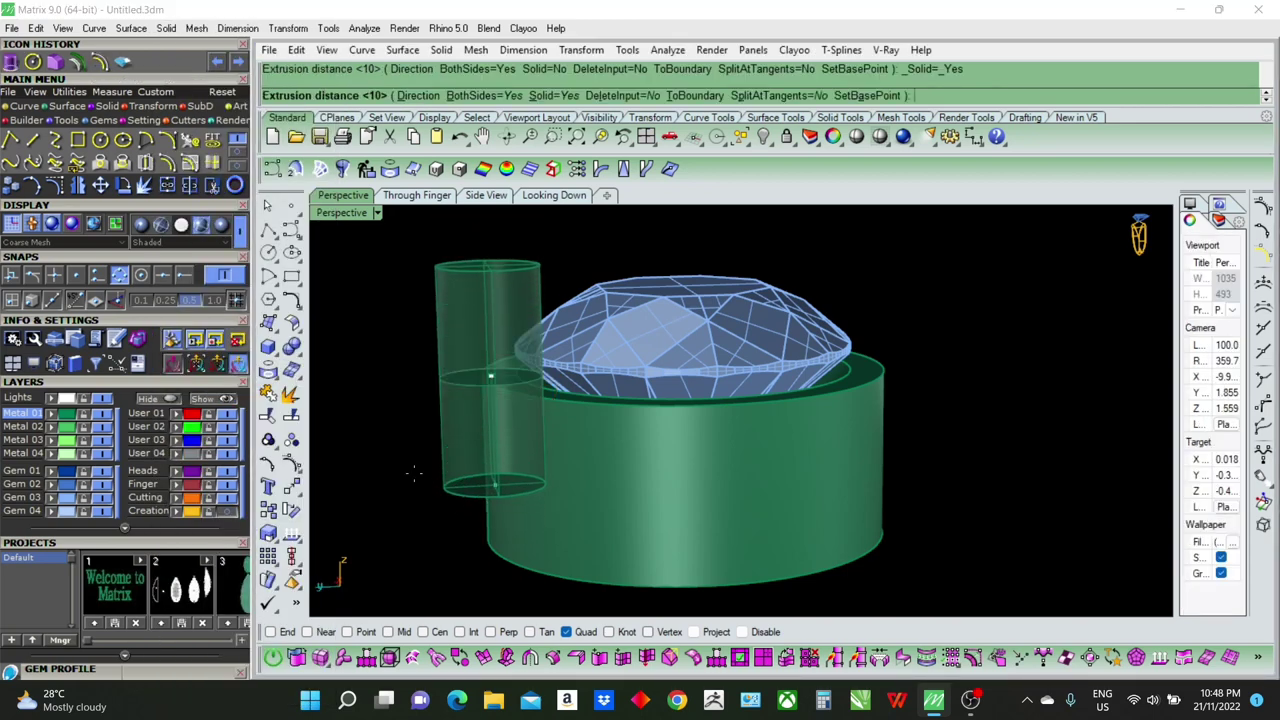
{"action": "left_click", "coordinate": [270, 631]}
{"action": "key", "text": "Right"}
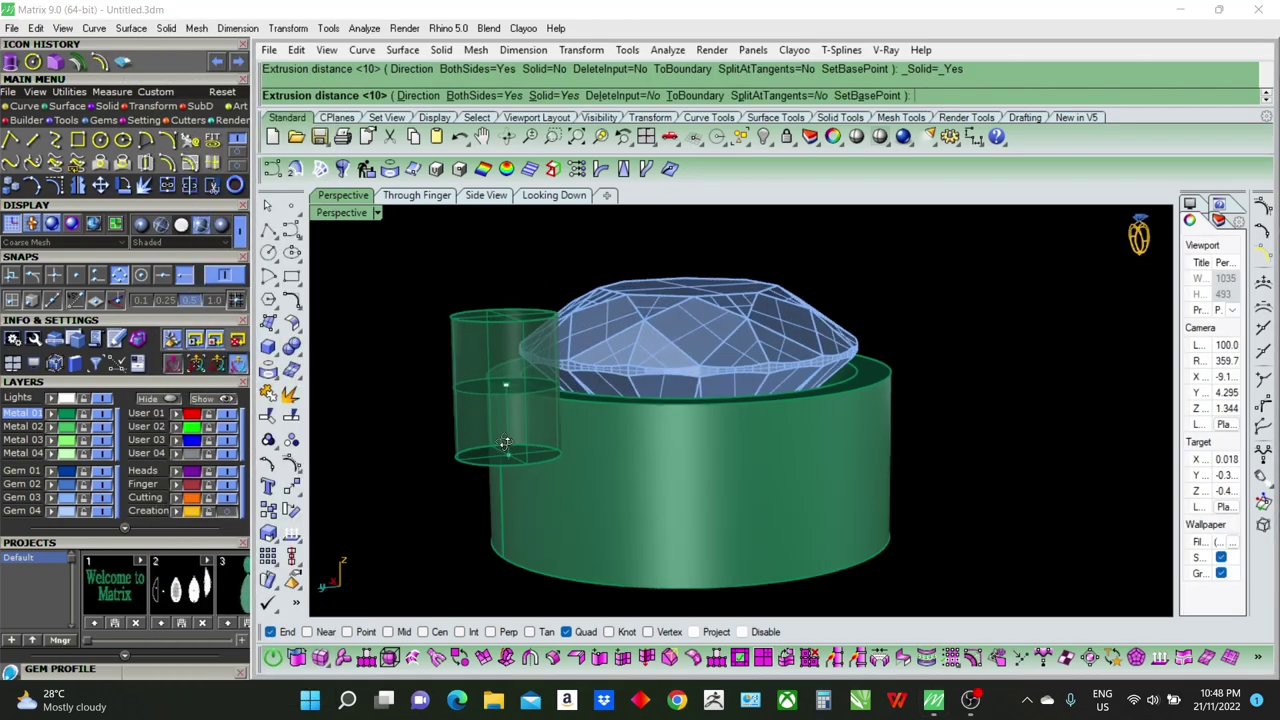
{"action": "left_click", "coordinate": [505, 557]}
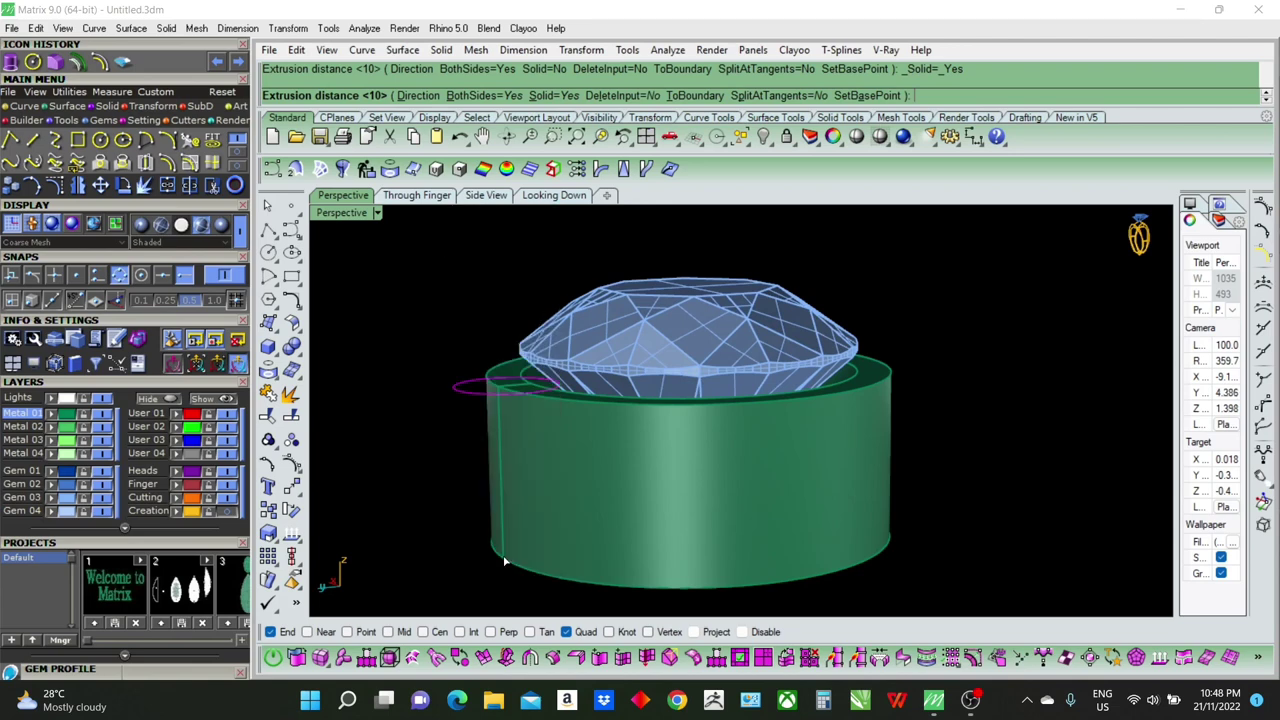
{"action": "scroll", "coordinate": [598, 483], "scroll_direction": "down", "scroll_amount": 3}
Step: Stretch the prong cylinder taller at both ends and raise it upward
{"action": "right_click_drag", "start_coordinate": [631, 530], "coordinate": [626, 481]}
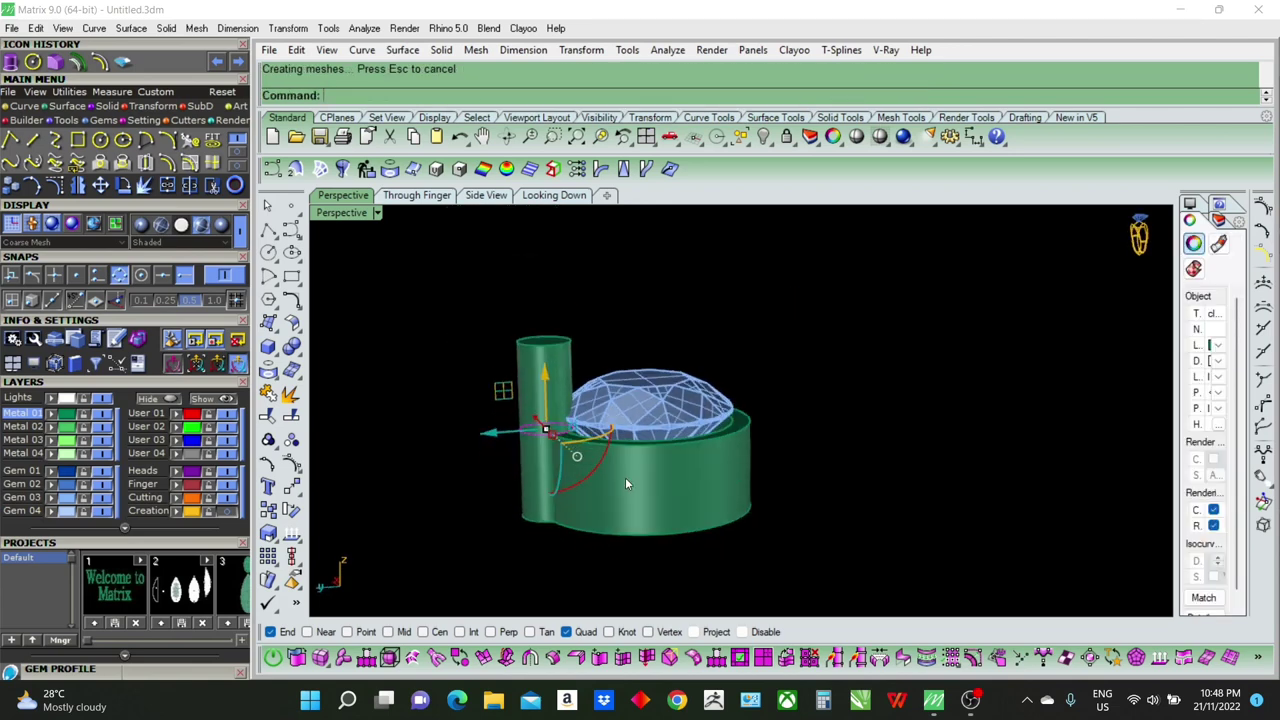
{"action": "left_click", "coordinate": [551, 369]}
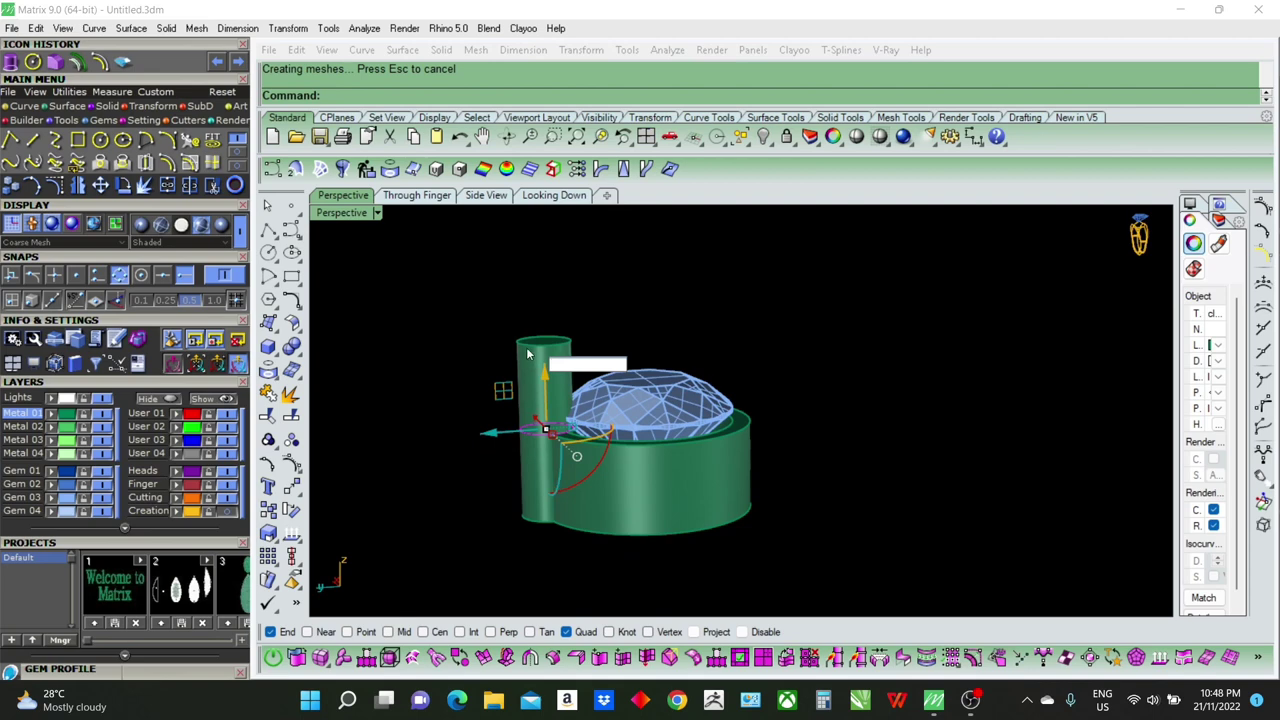
{"action": "left_click", "coordinate": [528, 353]}
{"action": "right_click_drag", "start_coordinate": [528, 353], "coordinate": [552, 509]}
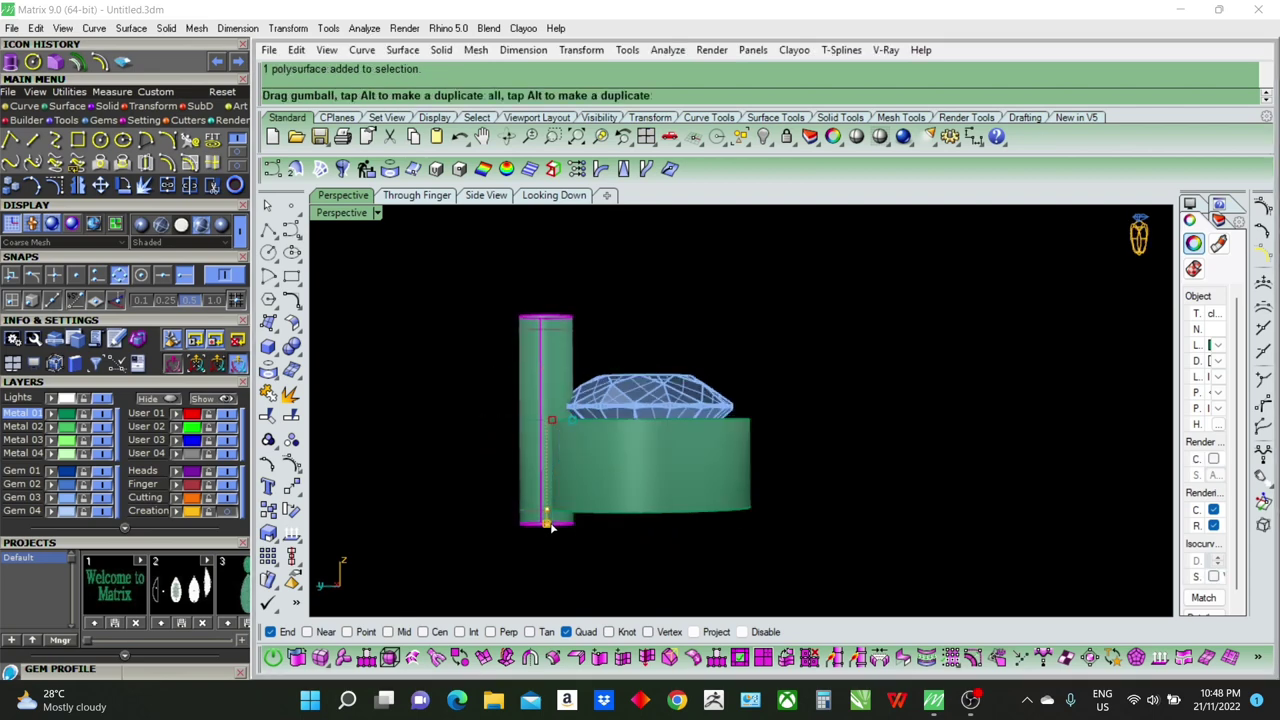
{"action": "left_click_drag", "start_coordinate": [549, 524], "coordinate": [549, 548]}
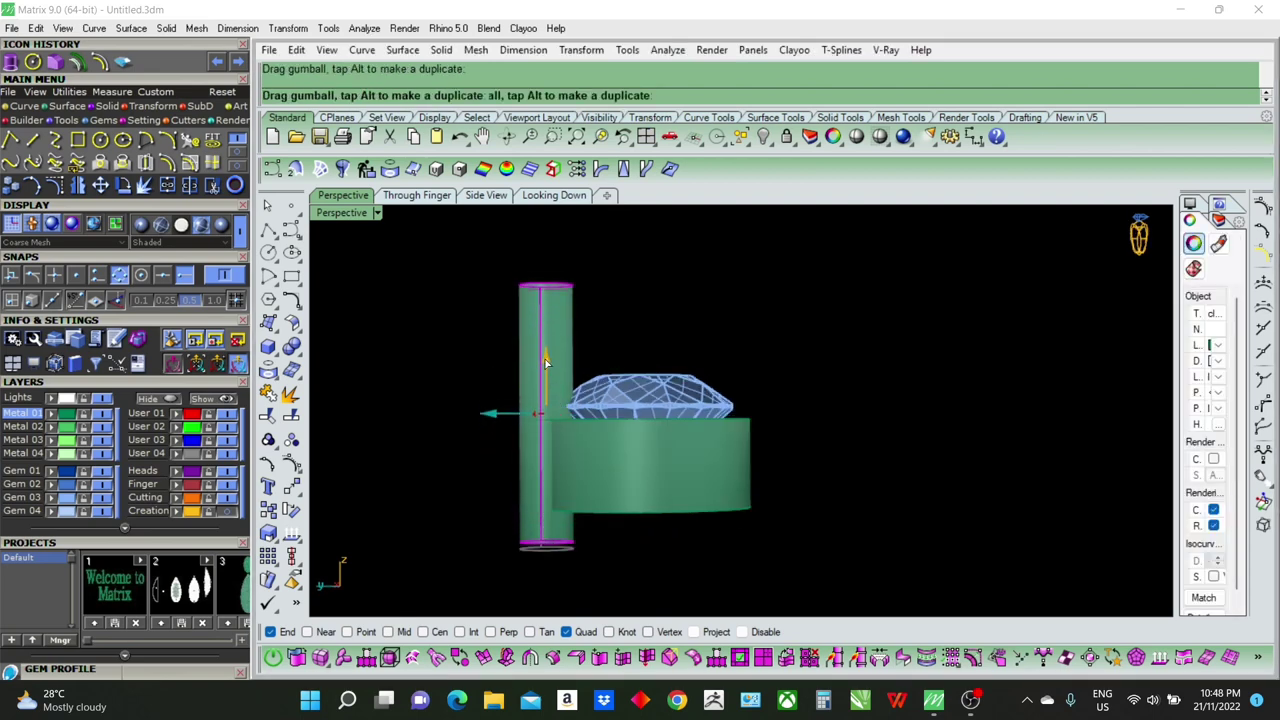
{"action": "left_click_drag", "start_coordinate": [545, 363], "coordinate": [551, 334]}
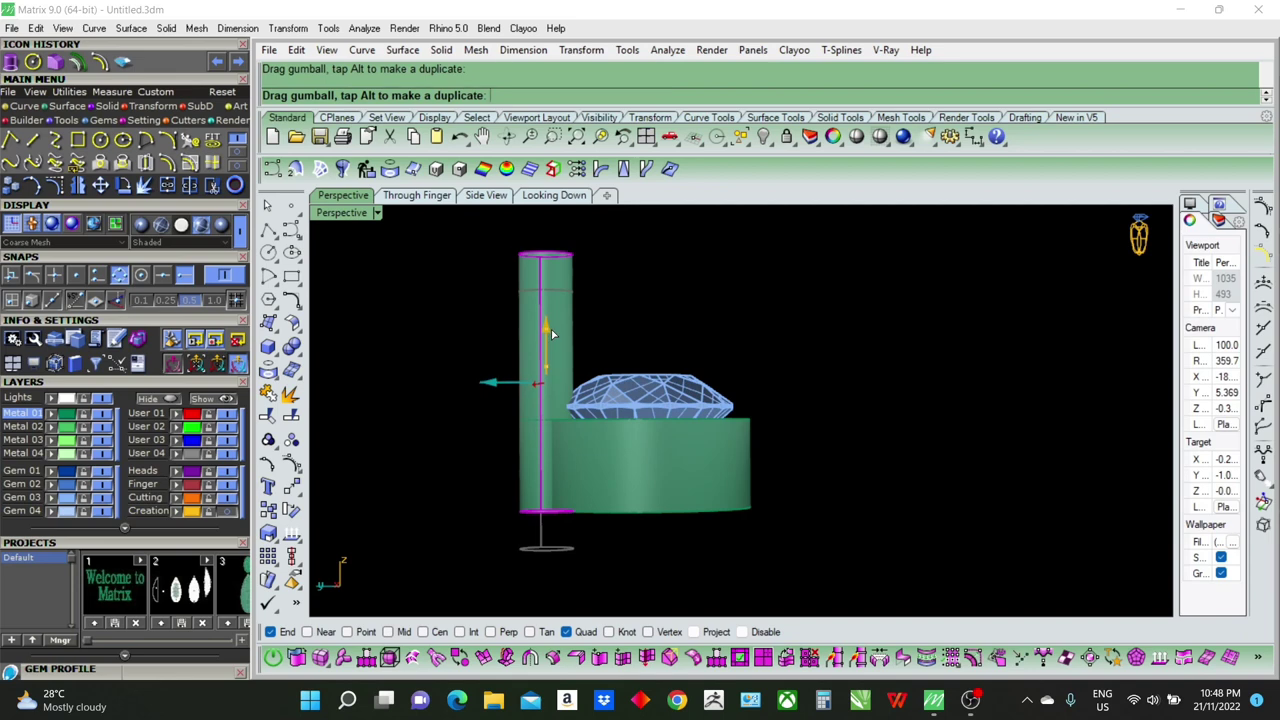
{"action": "left_click", "coordinate": [903, 460]}
Step: Nudge the prong cylinder slightly further upward
{"action": "scroll", "coordinate": [575, 530], "scroll_direction": "up", "scroll_amount": 5}
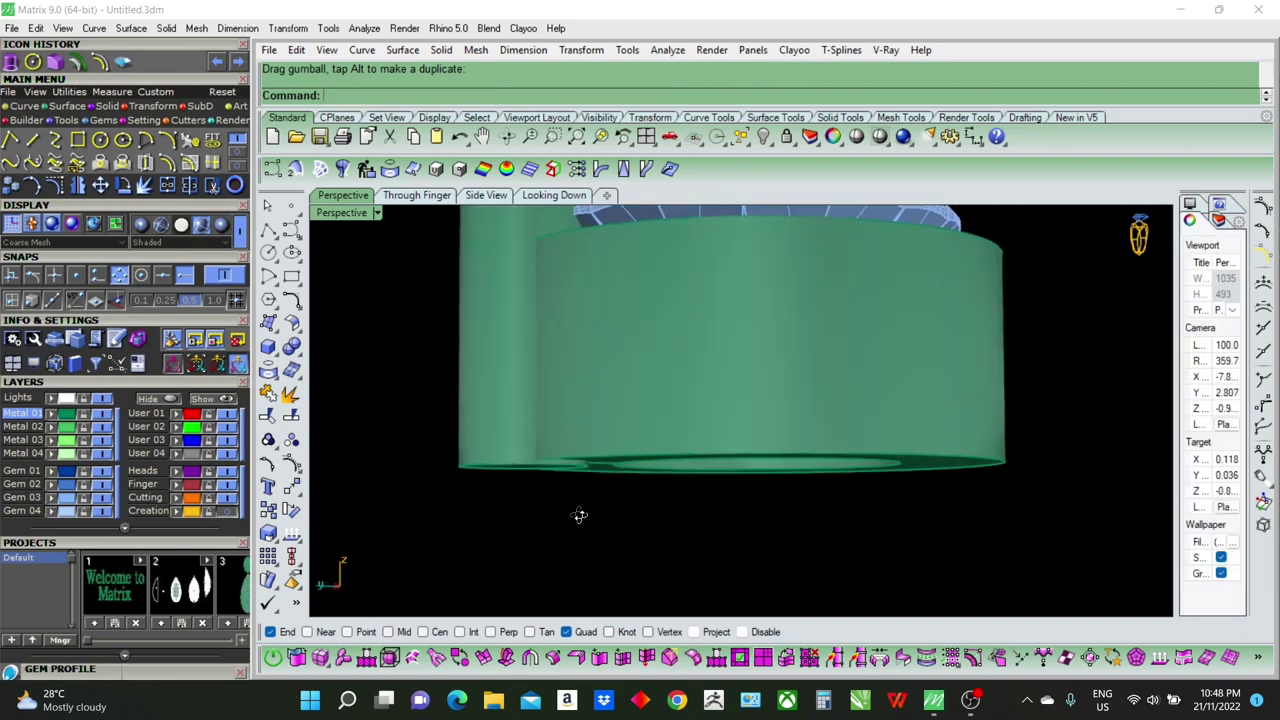
{"action": "mouse_move", "coordinate": [579, 515]}
{"action": "right_mouse_down"}
{"action": "mouse_move", "coordinate": [556, 477]}
{"action": "mouse_move", "coordinate": [558, 445]}
{"action": "right_mouse_up"}
{"action": "left_click", "coordinate": [521, 450]}
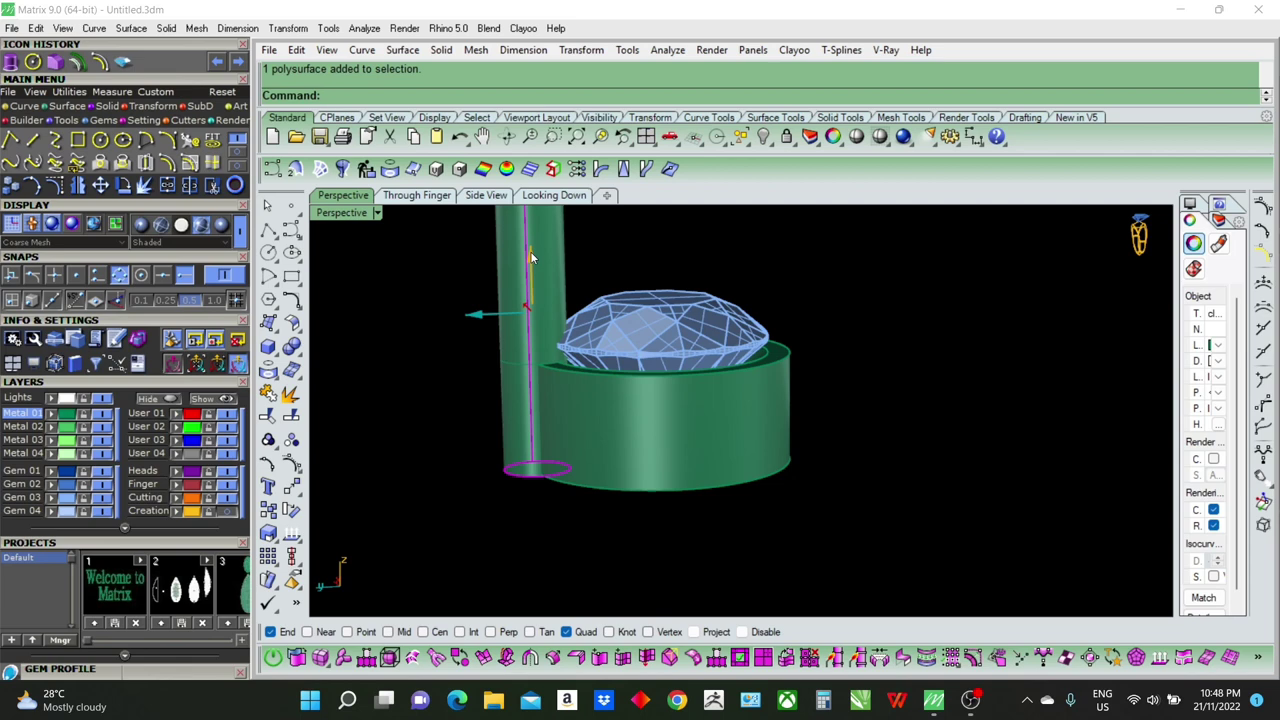
{"action": "left_click_drag", "start_coordinate": [531, 257], "coordinate": [531, 253]}
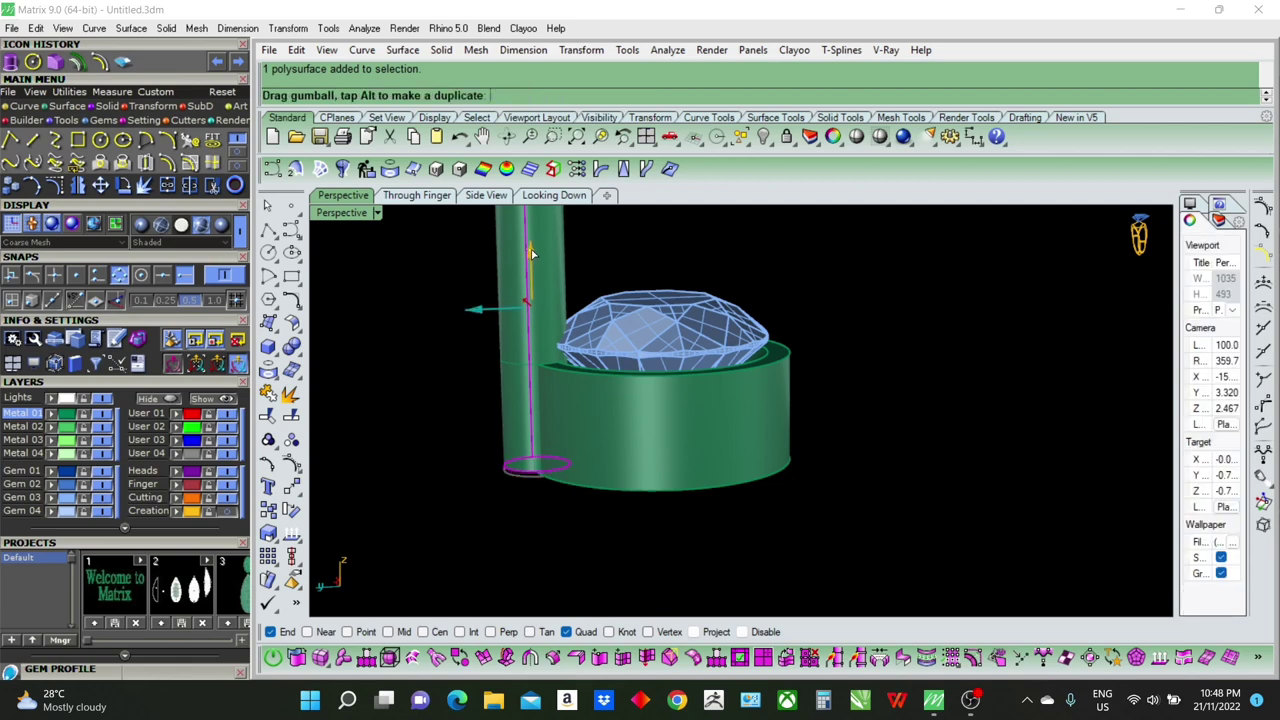
Step: Repeat the 0.15 move on the prong so its base sits level with the bezel's bottom
{"action": "double_click", "coordinate": [360, 215]}
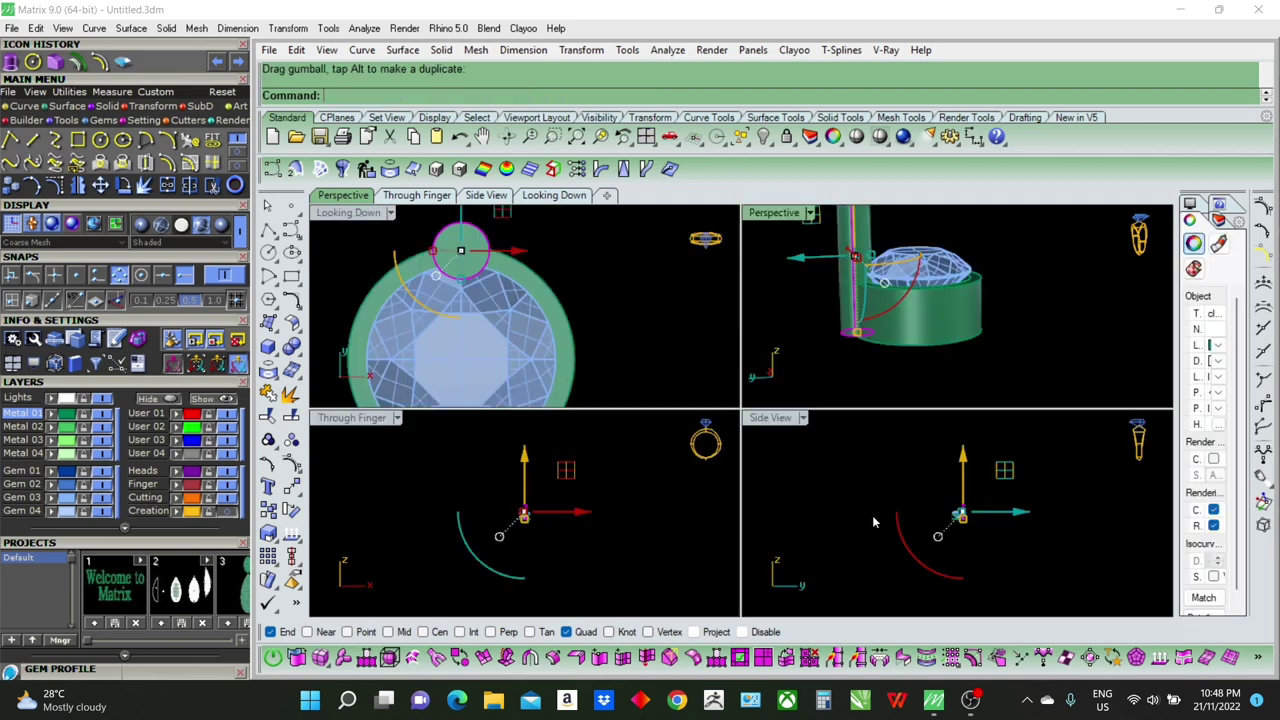
{"action": "scroll", "coordinate": [968, 530], "scroll_direction": "up", "scroll_amount": 2}
{"action": "scroll", "coordinate": [966, 540], "scroll_direction": "up", "scroll_amount": 2}
{"action": "scroll", "coordinate": [966, 545], "scroll_direction": "up", "scroll_amount": 2}
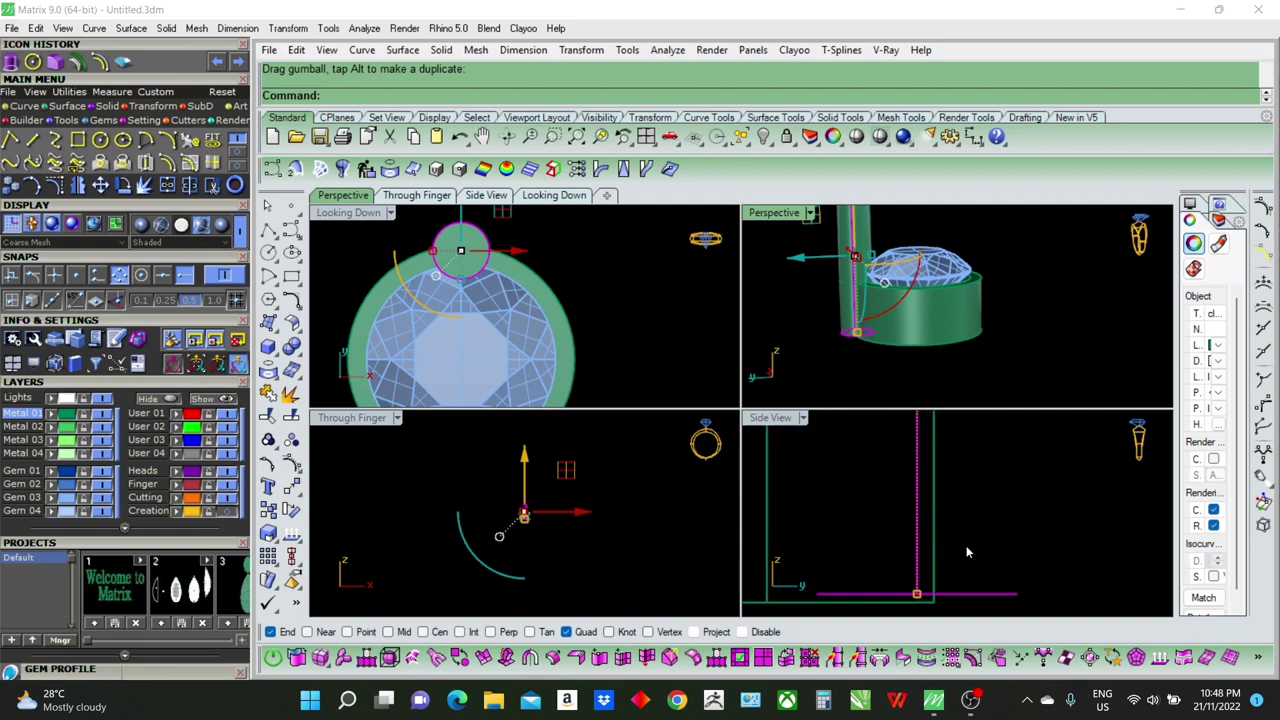
{"action": "right_click", "coordinate": [987, 538]}
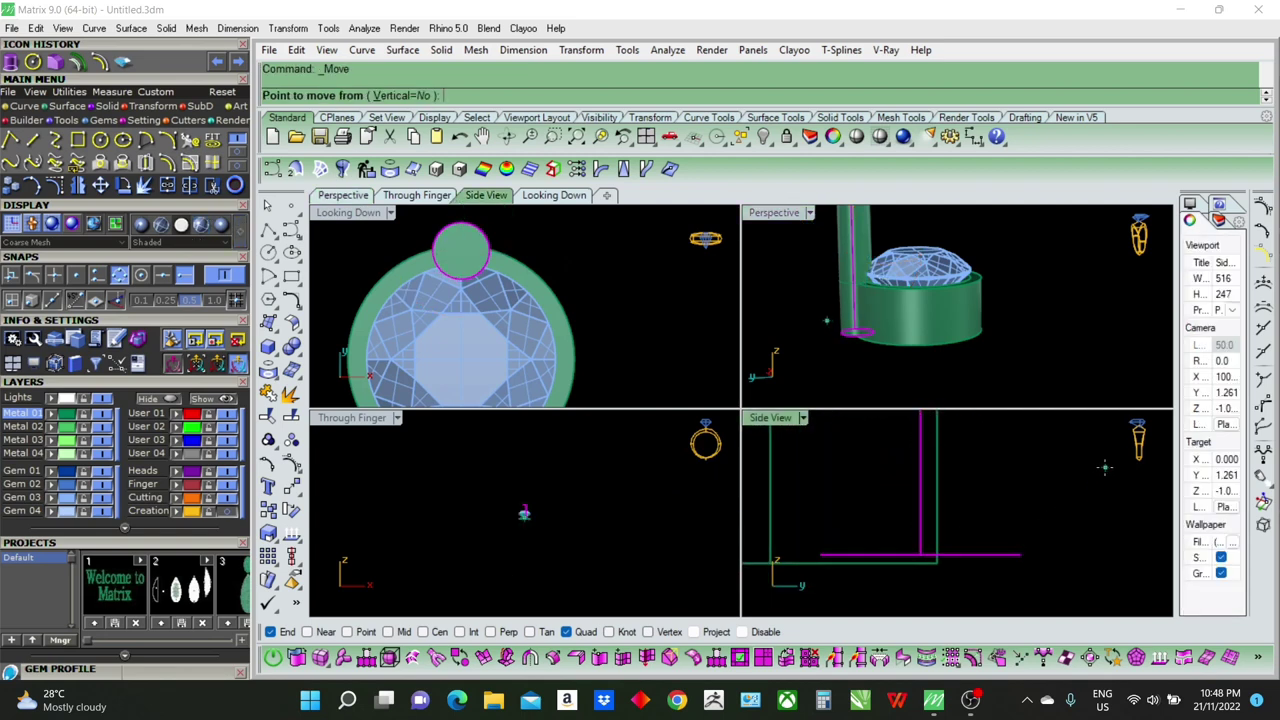
{"action": "left_click", "coordinate": [1082, 484]}
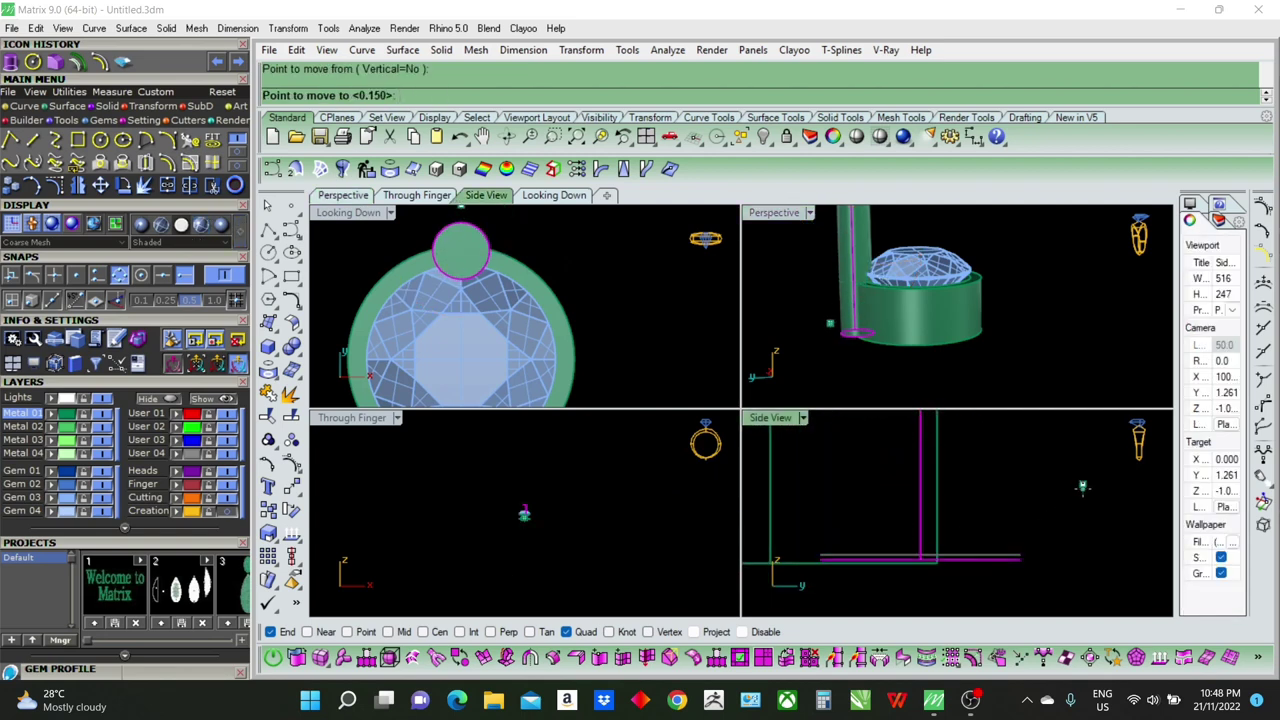
{"action": "left_click", "coordinate": [1083, 492]}
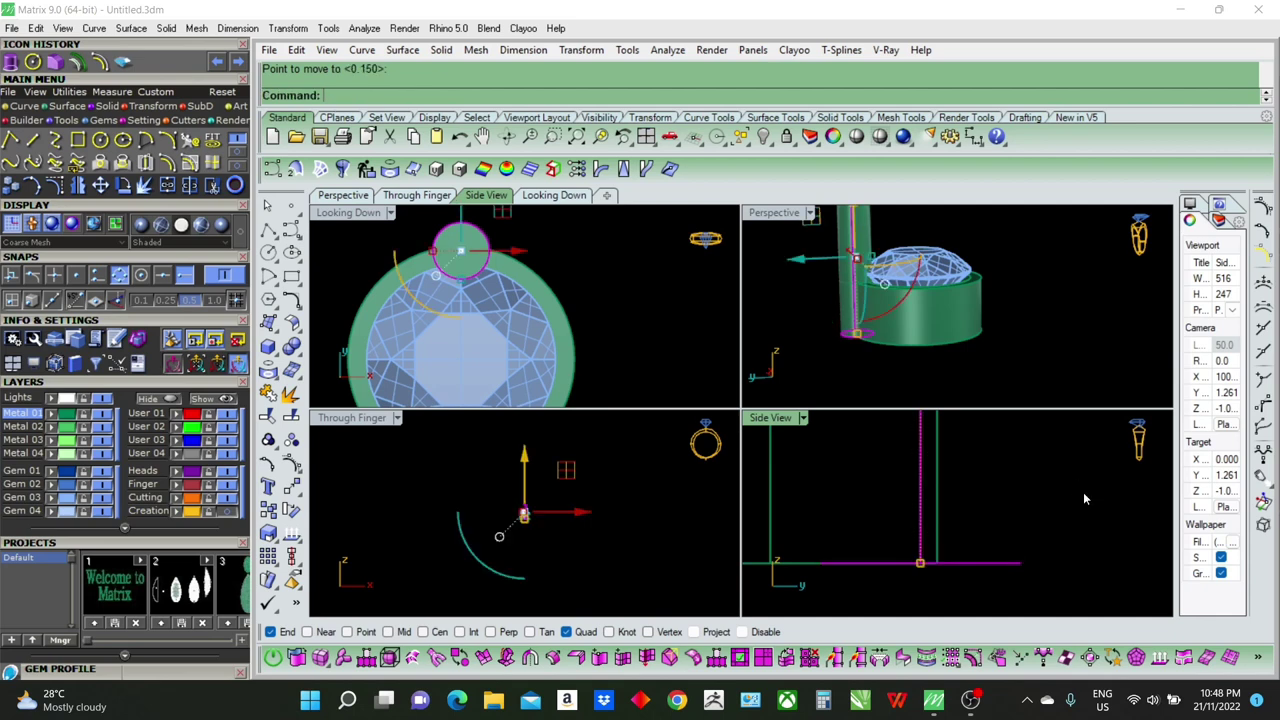
{"action": "left_click", "coordinate": [1083, 492]}
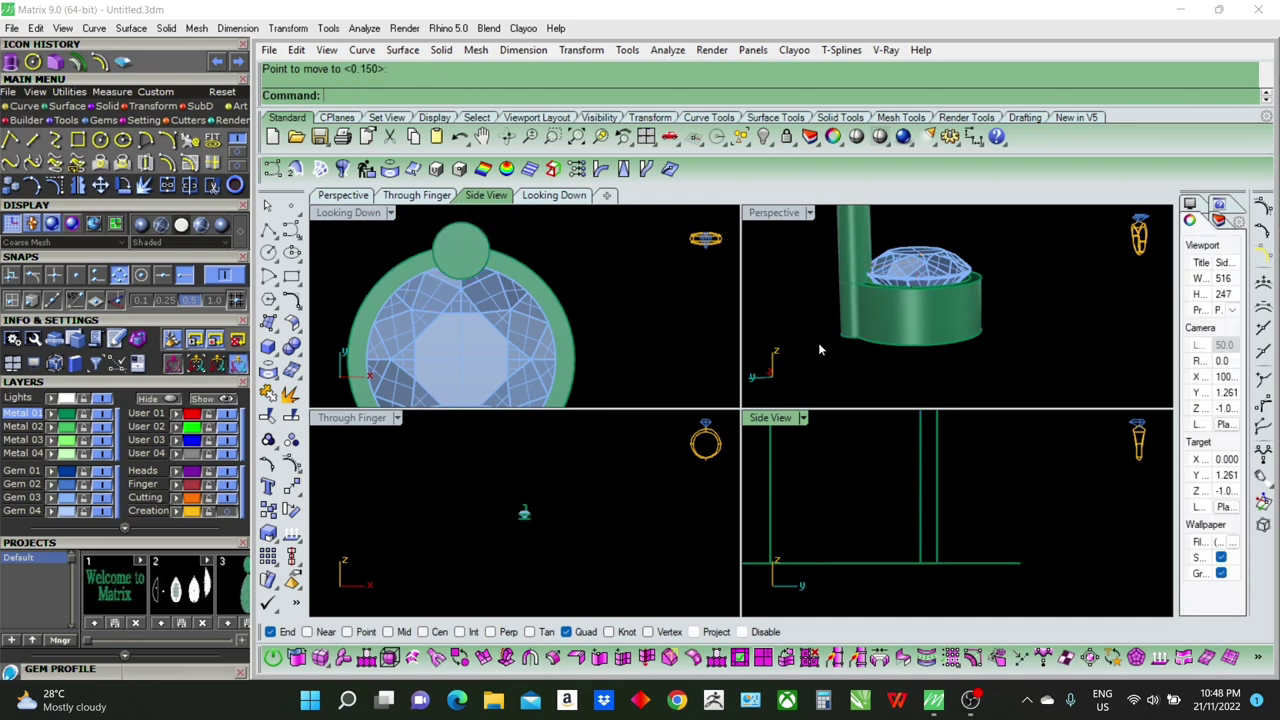
Step: Select the prong in the top view and open the Transform menu
{"action": "left_click", "coordinate": [488, 251]}
{"action": "scroll", "coordinate": [607, 282], "scroll_direction": "down", "scroll_amount": 3}
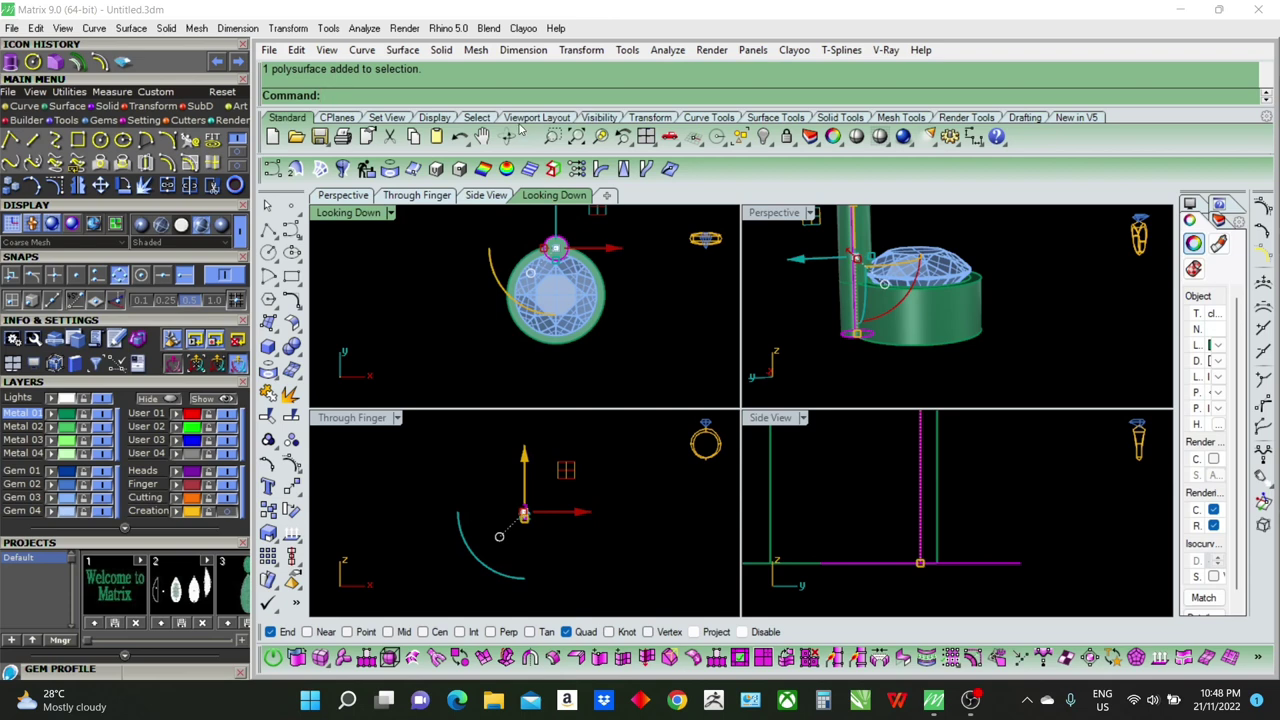
{"action": "left_click", "coordinate": [283, 28]}
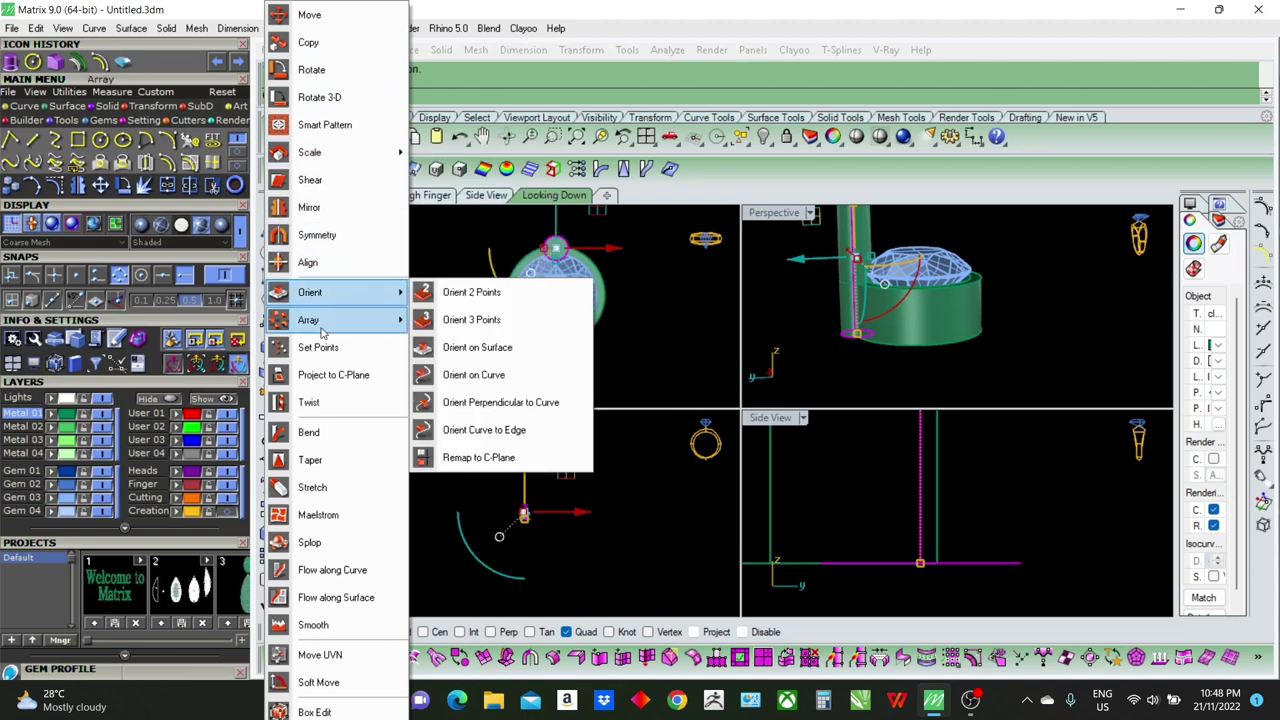
Step: Polar-array the prong into 4 copies around the origin over 360 degrees
{"action": "mouse_move", "coordinate": [308, 320]}
{"action": "left_click", "coordinate": [498, 348]}
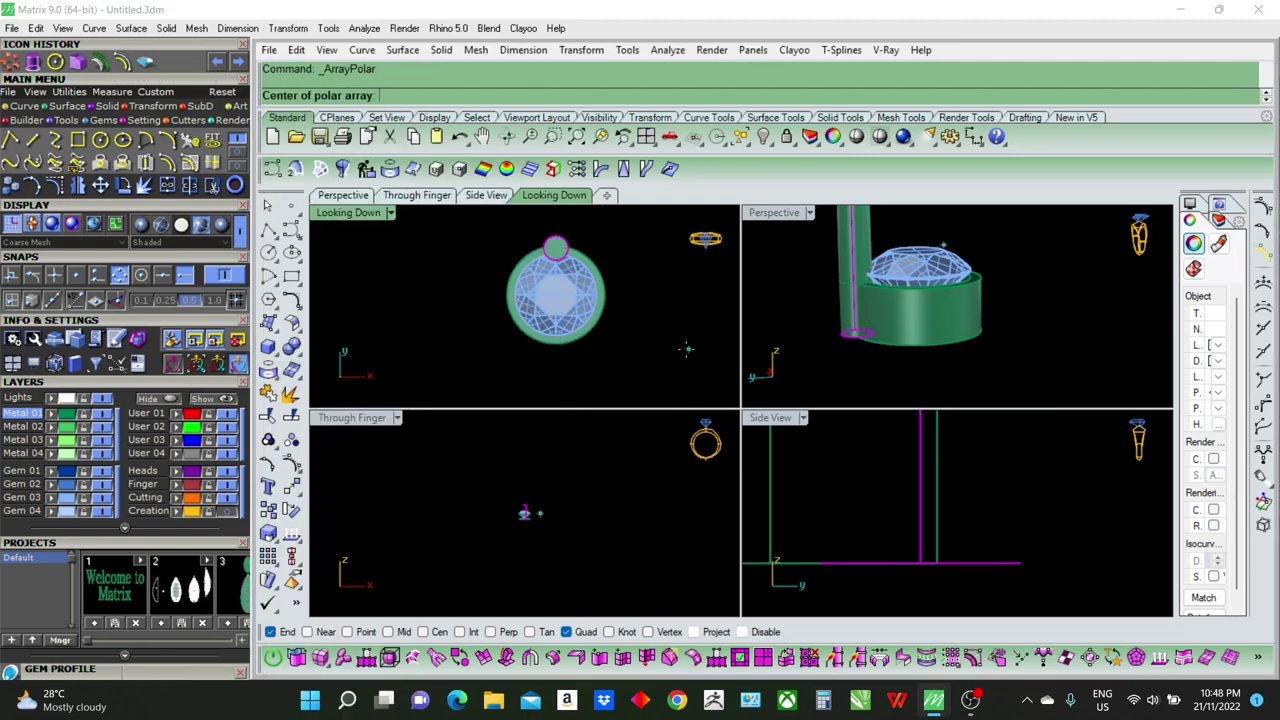
{"action": "type", "text": "0"}
{"action": "key", "text": "Return"}
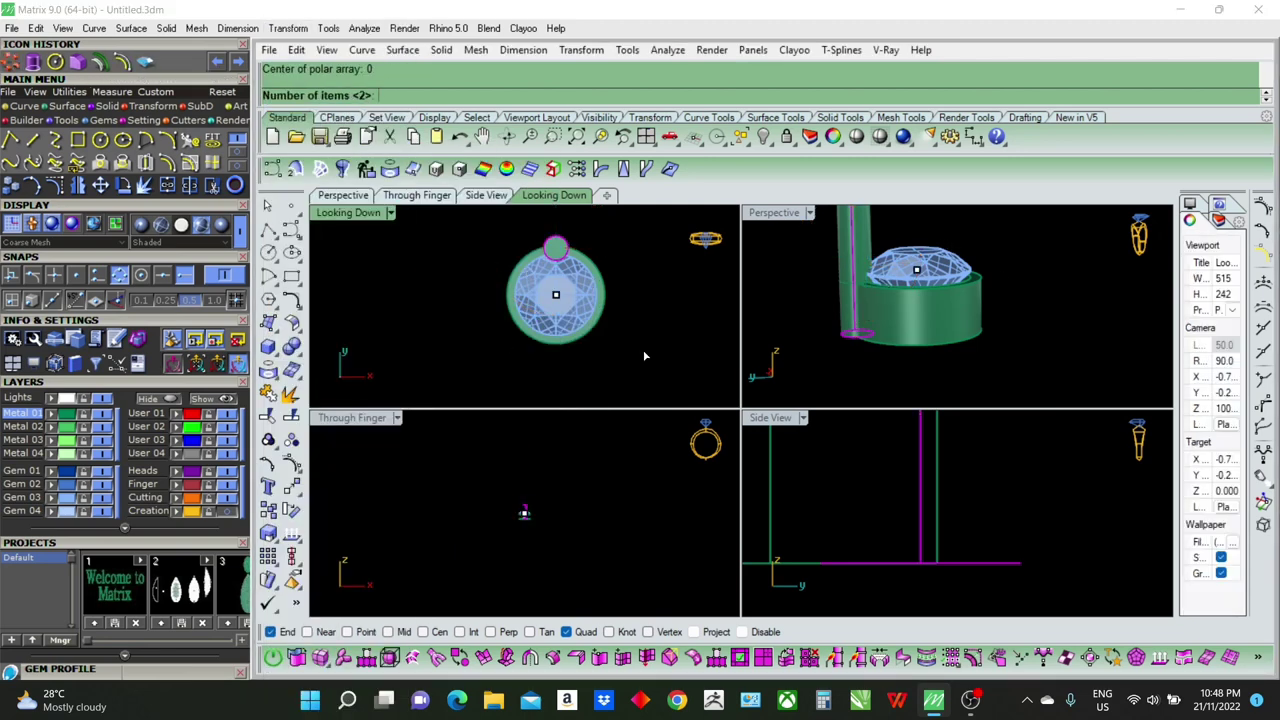
{"action": "type", "text": "4"}
{"action": "key", "text": "Return"}
{"action": "key", "text": "Return"}
{"action": "key", "text": "Return"}
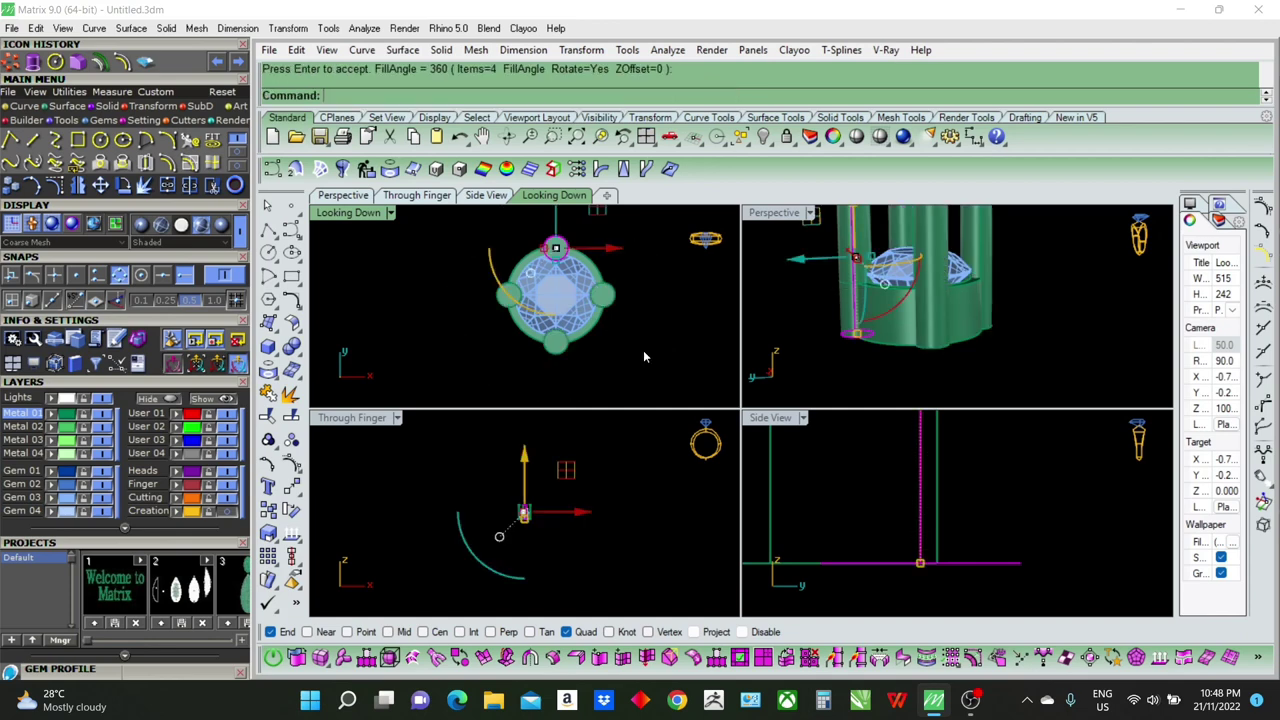
{"action": "key", "text": "Escape"}
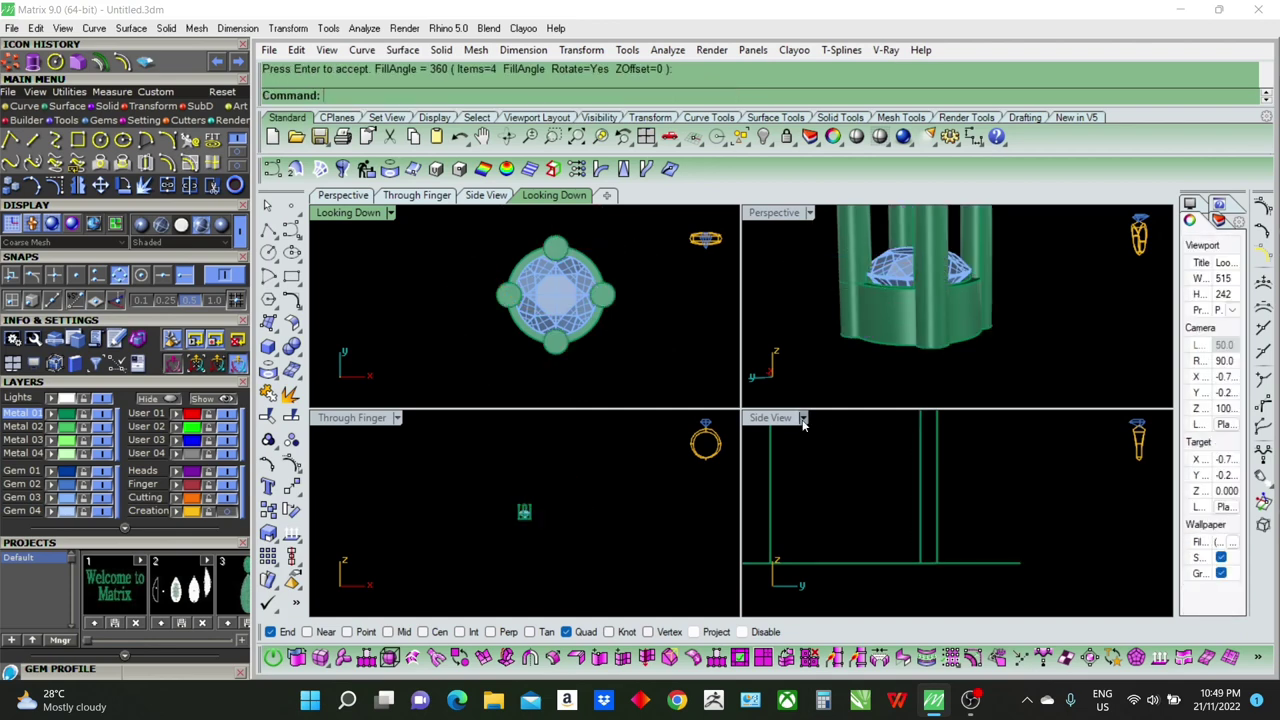
Step: Shade the side view and enlarge the perspective view to inspect the four prongs
{"action": "left_click", "coordinate": [803, 420]}
{"action": "left_click", "coordinate": [860, 70]}
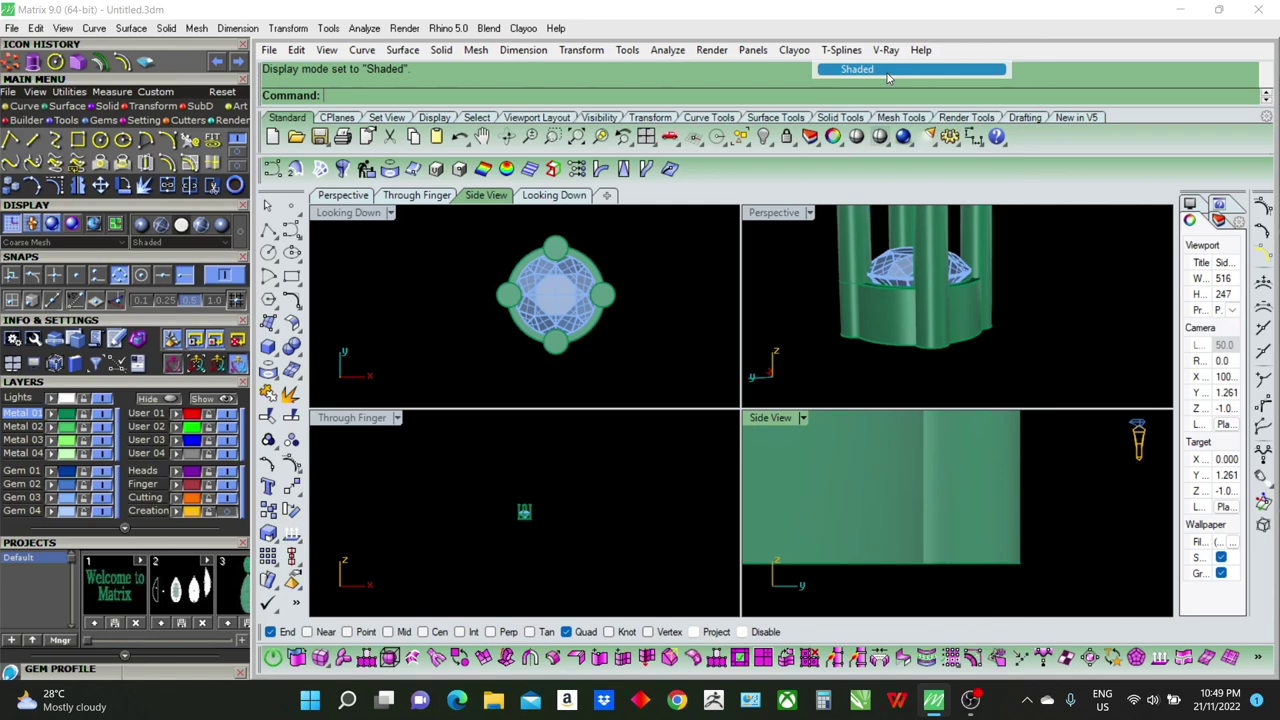
{"action": "left_click", "coordinate": [629, 488]}
{"action": "left_click", "coordinate": [666, 341]}
{"action": "left_click", "coordinate": [642, 474]}
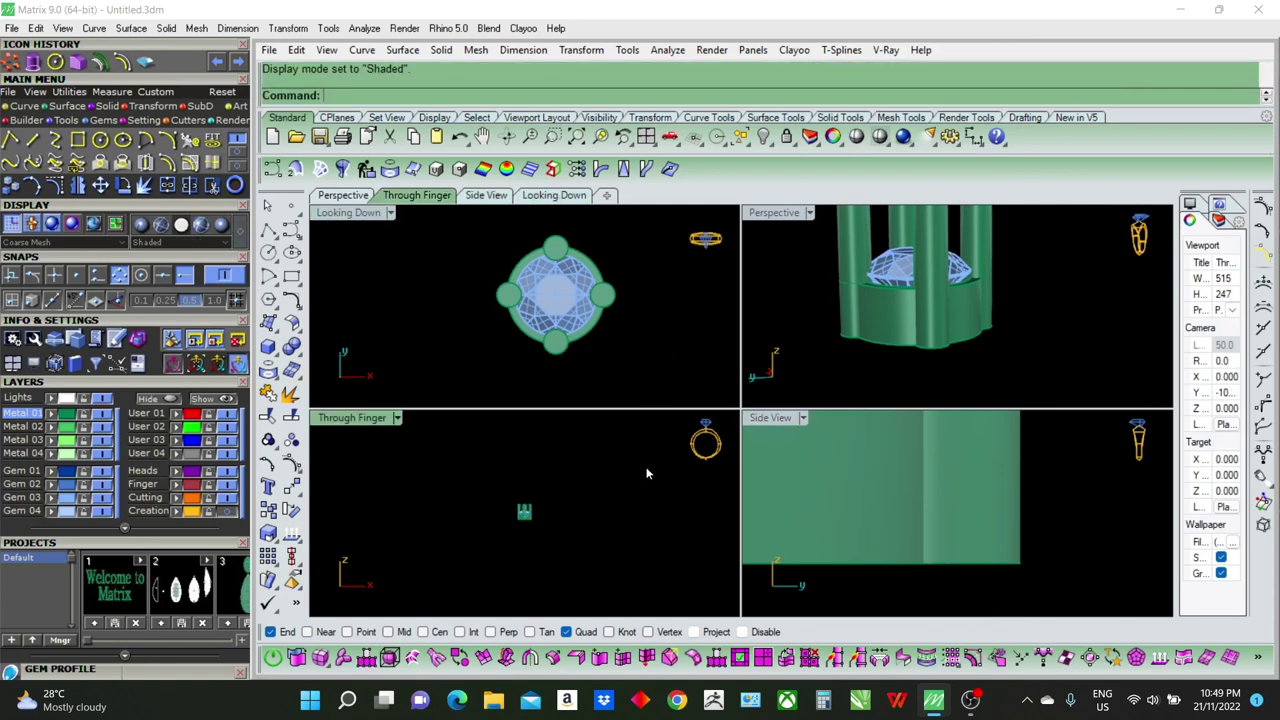
{"action": "left_click", "coordinate": [791, 330]}
{"action": "double_click", "coordinate": [770, 214]}
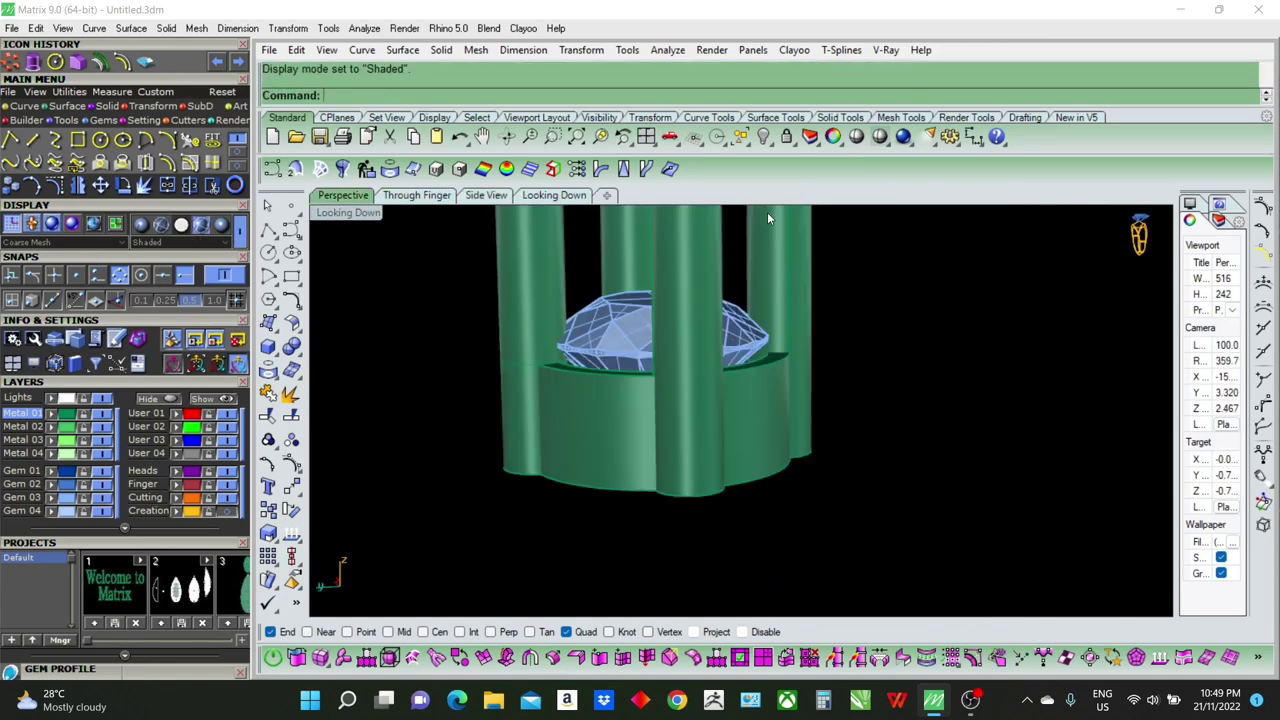
{"action": "scroll", "coordinate": [782, 414], "scroll_direction": "down", "scroll_amount": 5}
{"action": "scroll", "coordinate": [787, 328], "scroll_direction": "up", "scroll_amount": 3}
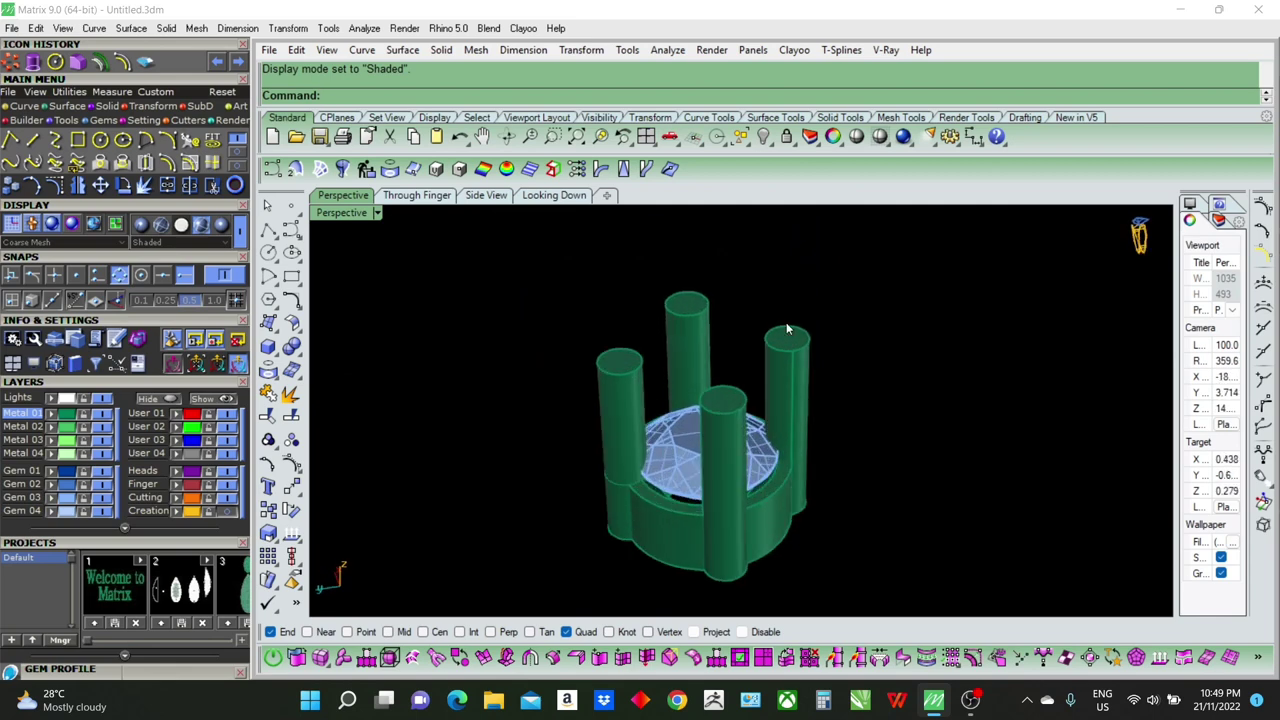
{"action": "right_click_drag", "start_coordinate": [800, 446], "coordinate": [785, 430]}
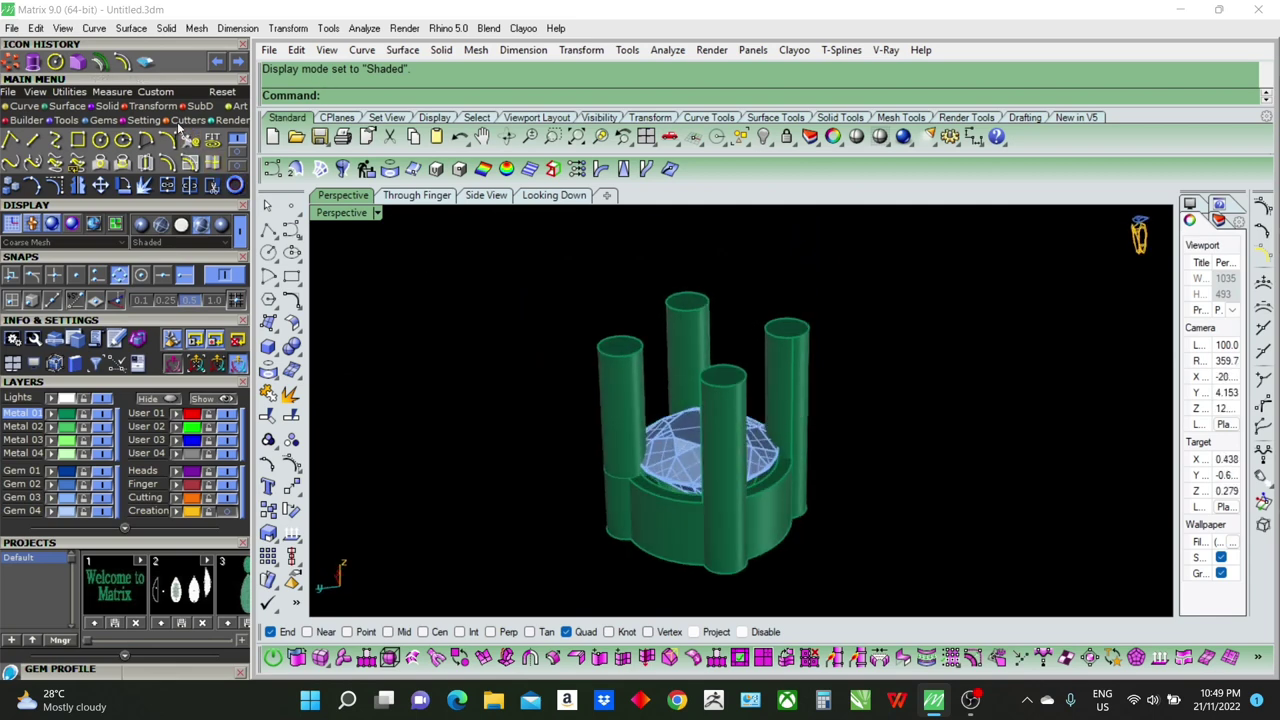
{"action": "left_click", "coordinate": [132, 28]}
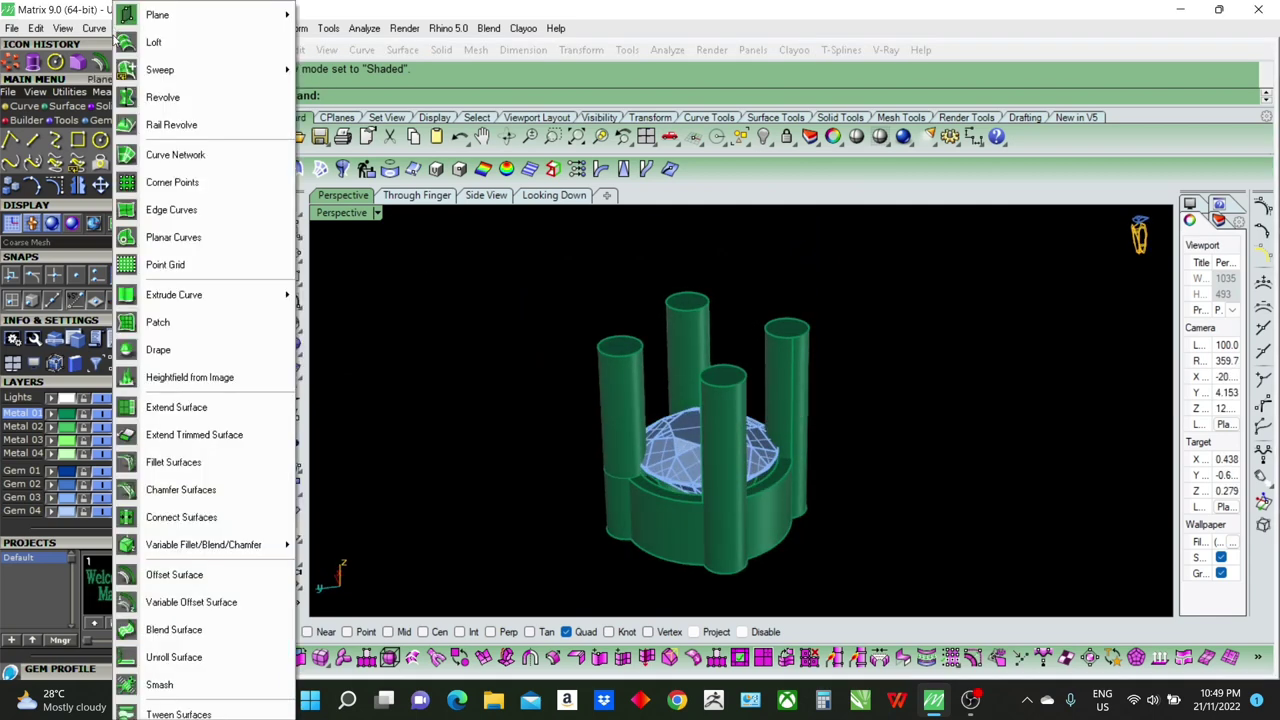
{"action": "mouse_move", "coordinate": [137, 14]}
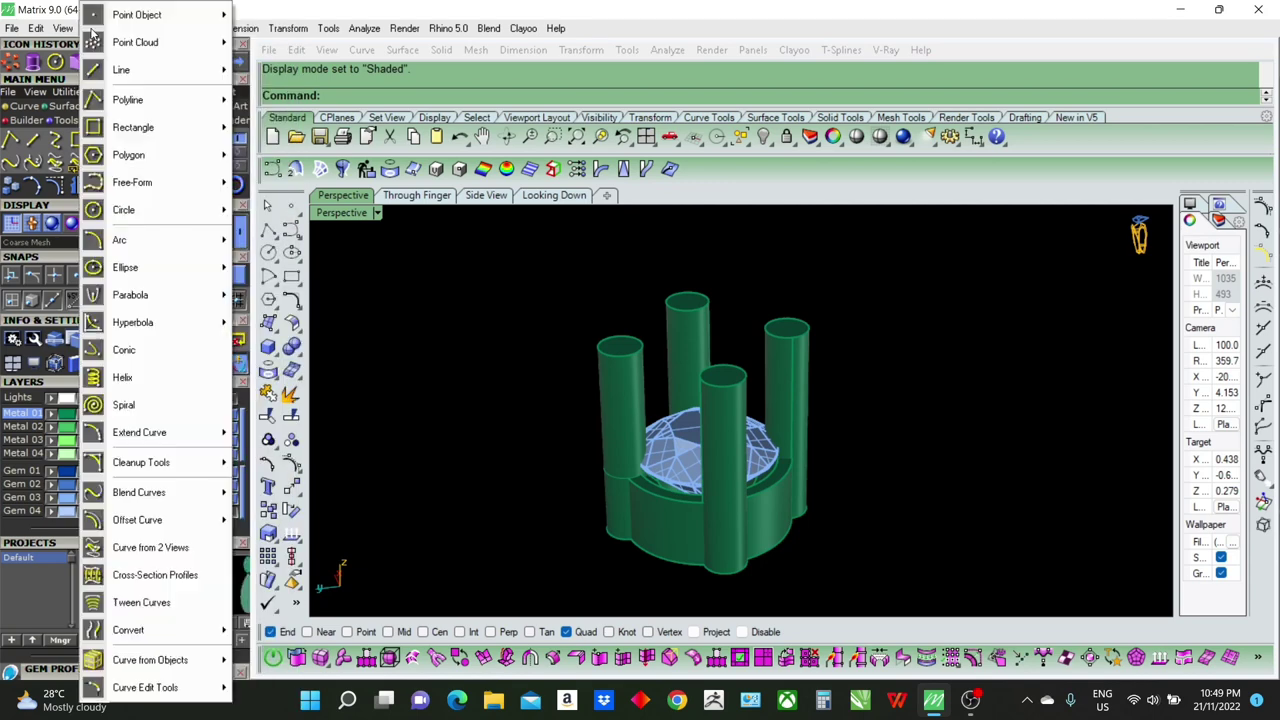
Step: Set a 0.2 fillet radius and round the right prong's top edge
{"action": "left_click", "coordinate": [398, 234]}
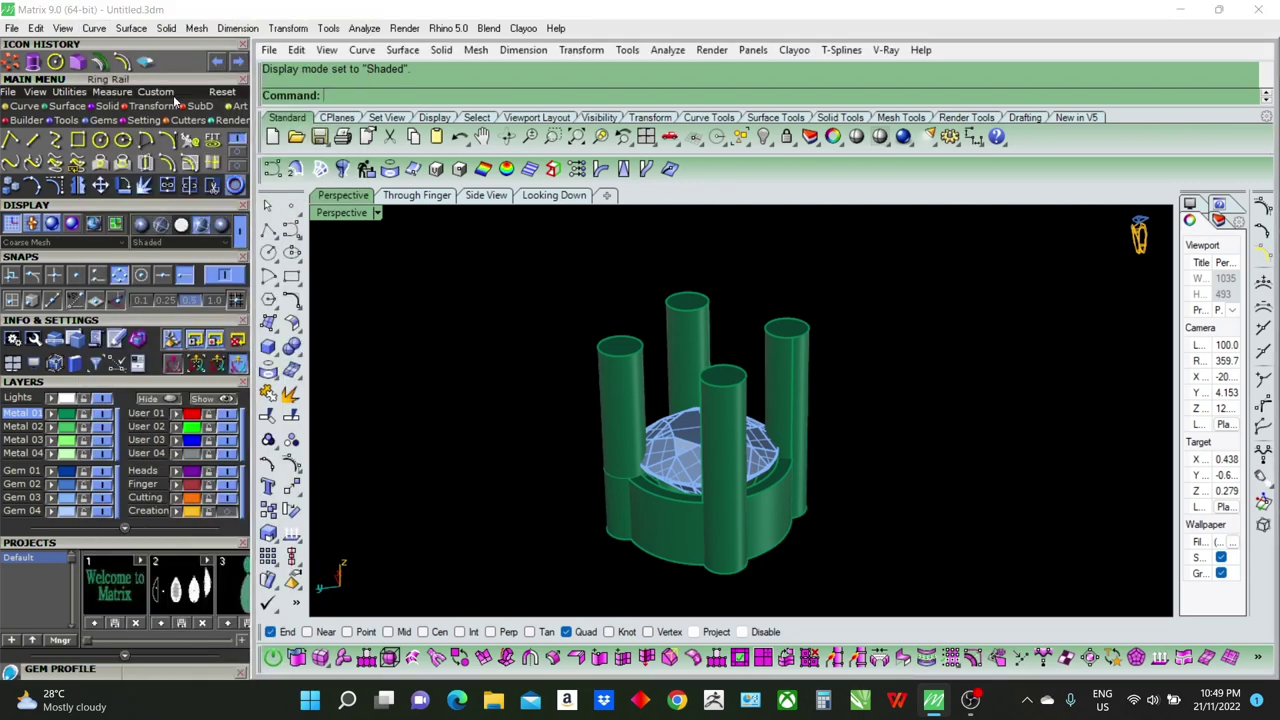
{"action": "left_click", "coordinate": [164, 28]}
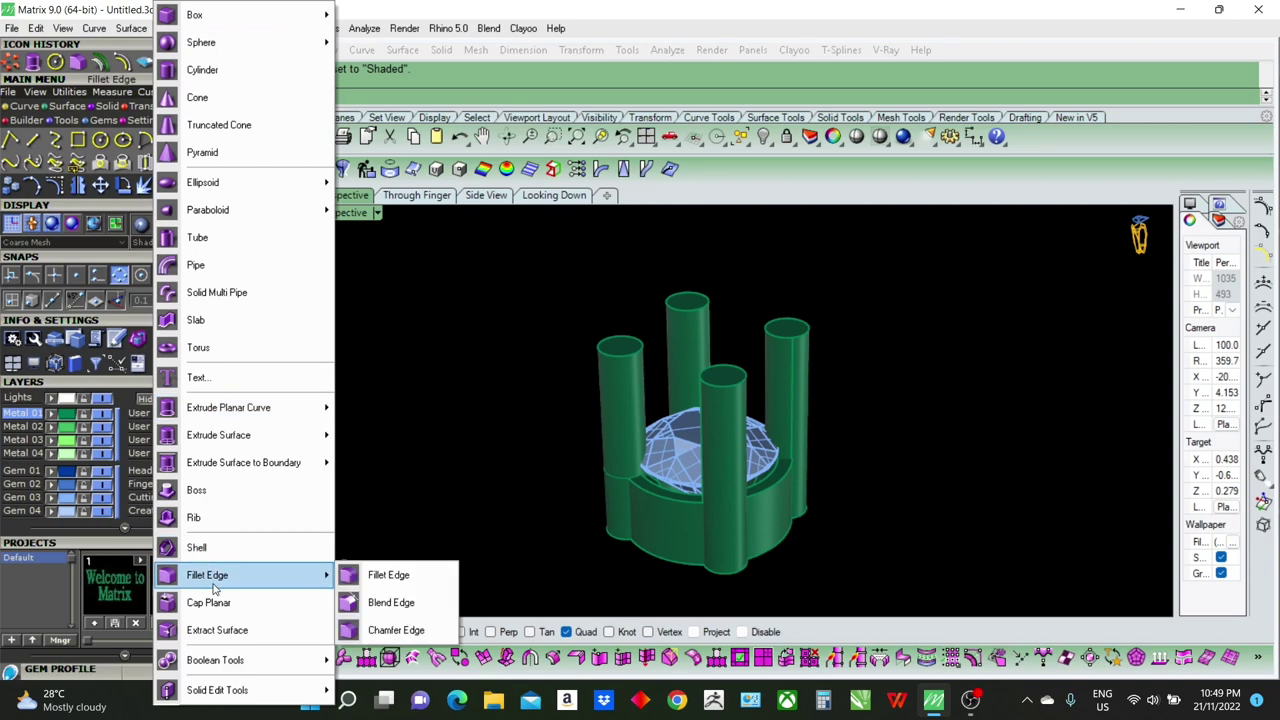
{"action": "left_click", "coordinate": [394, 575]}
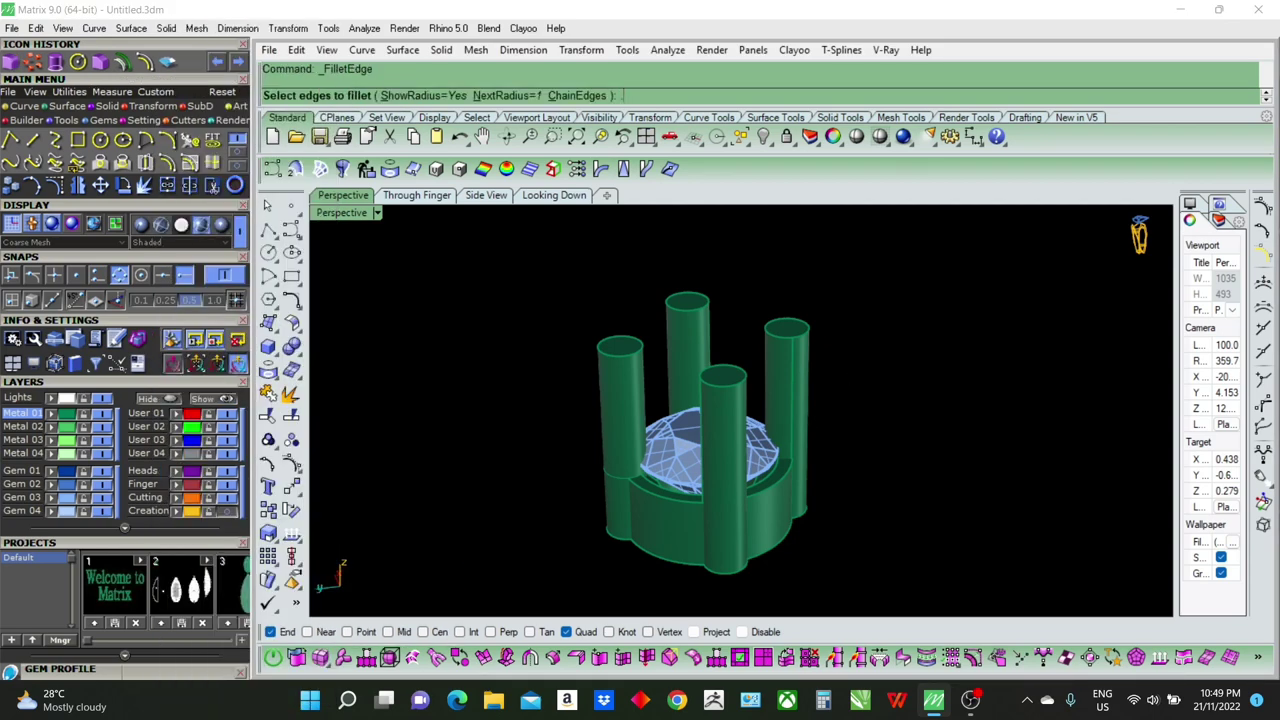
{"action": "type", "text": ".2"}
{"action": "key", "text": "Return"}
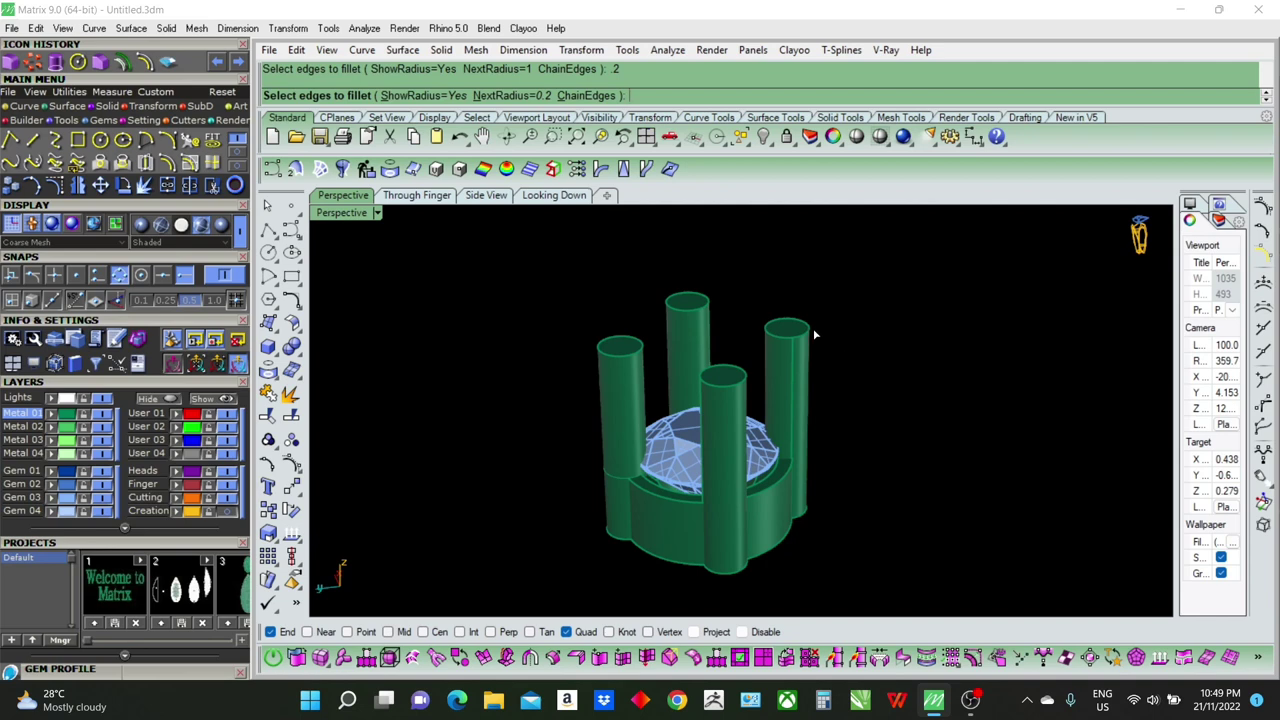
{"action": "left_click", "coordinate": [812, 330]}
{"action": "key", "text": "Return"}
Step: Round the front, left and last prong tops with 0.2 fillets, then restore the four-view layout
{"action": "key", "text": "Return"}
{"action": "key", "text": "Return"}
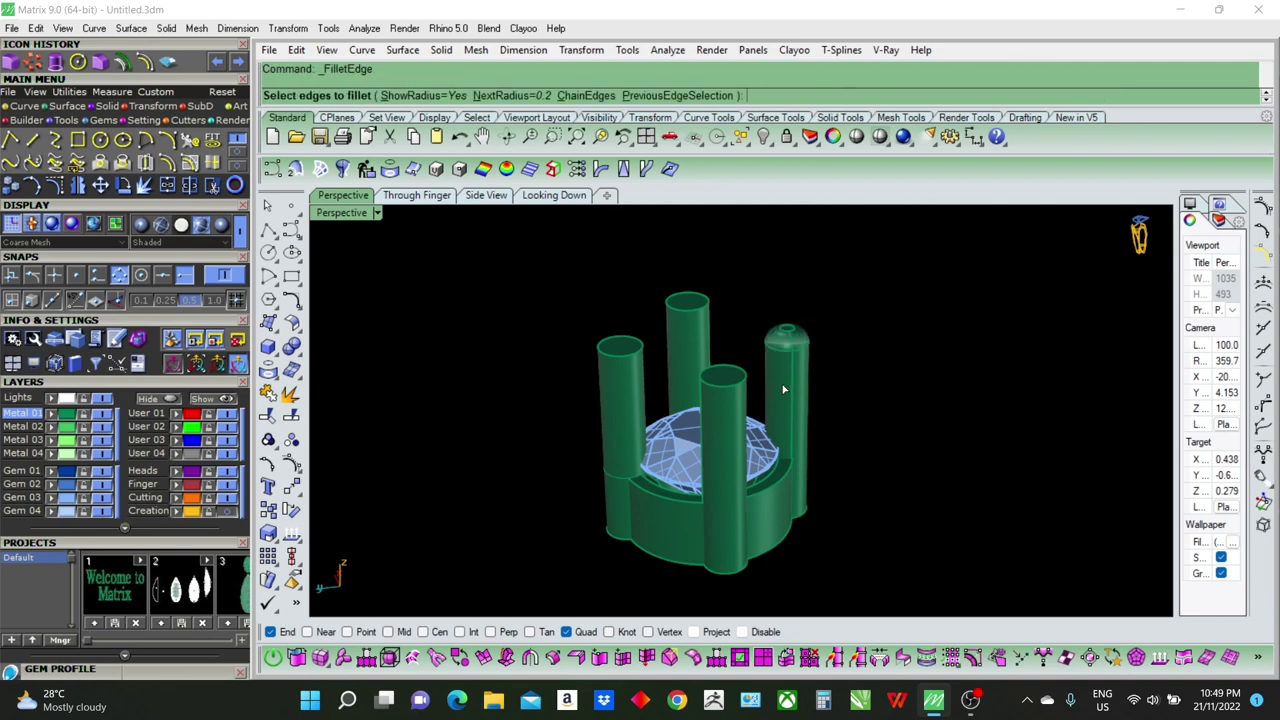
{"action": "left_click", "coordinate": [745, 378]}
{"action": "key", "text": "Return"}
{"action": "key", "text": "Return"}
{"action": "key", "text": "Return"}
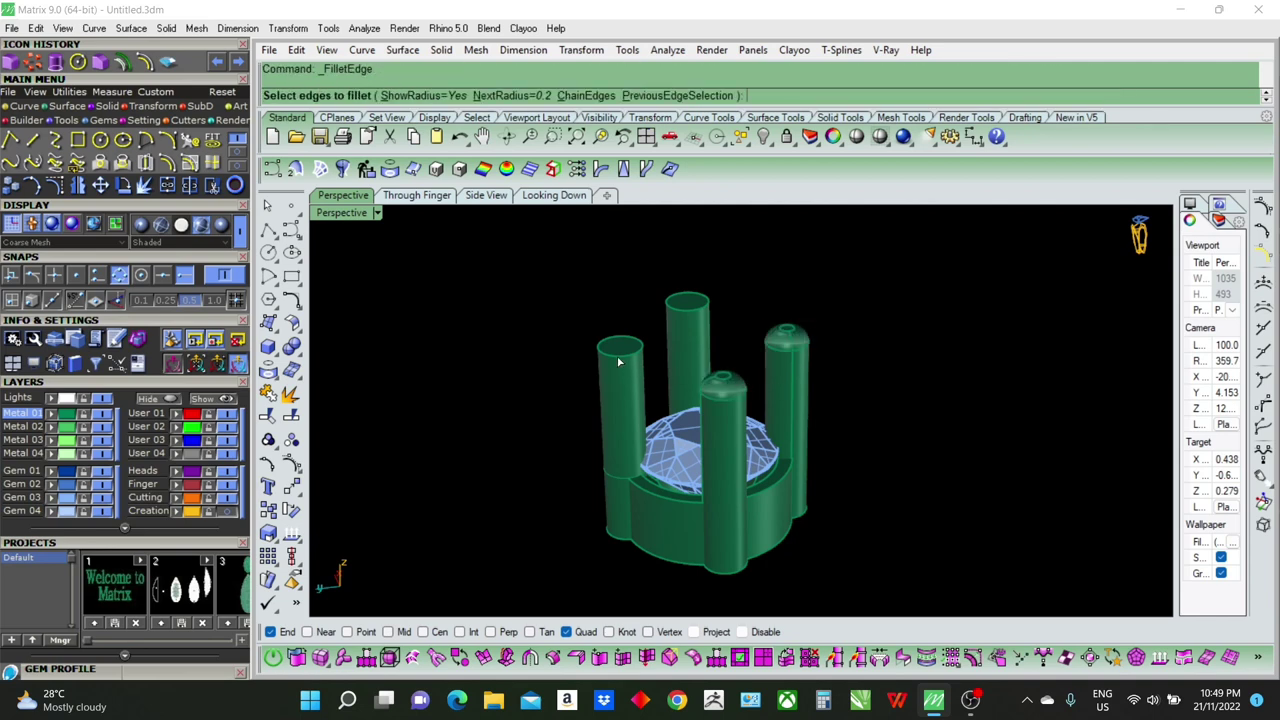
{"action": "left_click", "coordinate": [618, 362]}
{"action": "key", "text": "Return"}
{"action": "key", "text": "Return"}
{"action": "key", "text": "Return"}
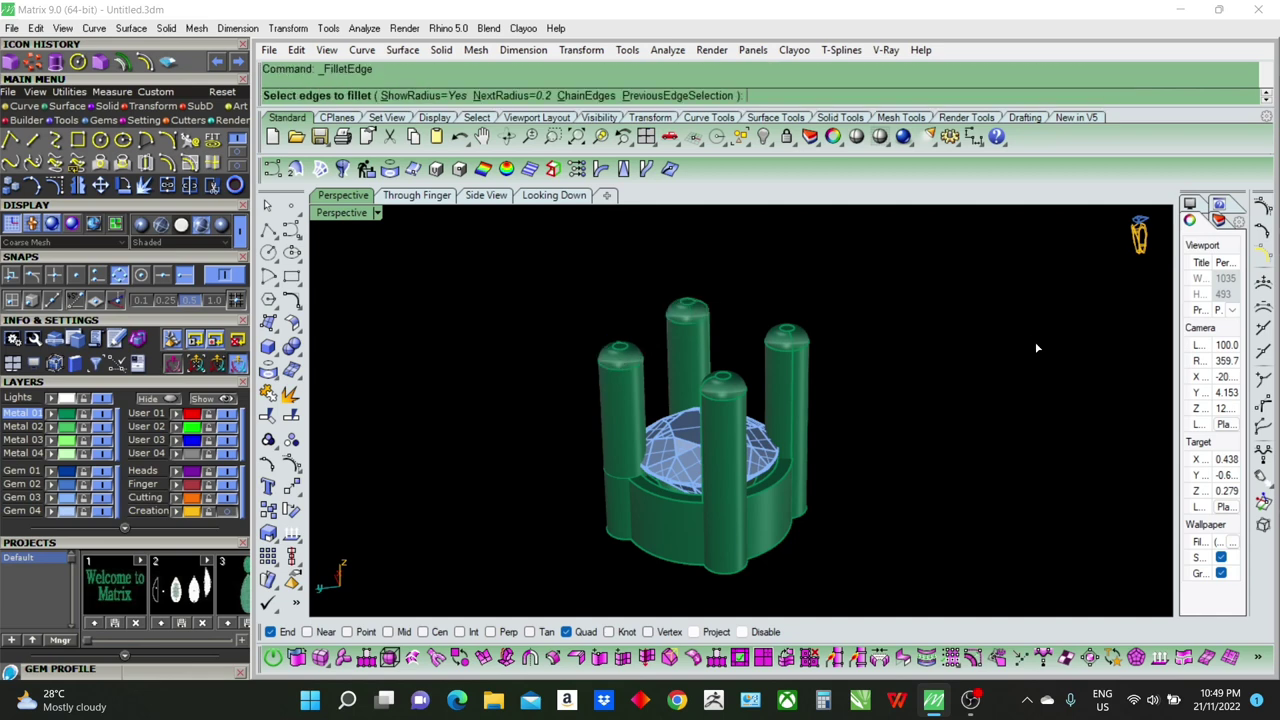
{"action": "mouse_move", "coordinate": [1037, 348]}
{"action": "right_mouse_down"}
{"action": "mouse_move", "coordinate": [1031, 423]}
{"action": "mouse_move", "coordinate": [1031, 329]}
{"action": "mouse_move", "coordinate": [842, 443]}
{"action": "mouse_move", "coordinate": [886, 404]}
{"action": "mouse_move", "coordinate": [888, 446]}
{"action": "mouse_move", "coordinate": [886, 408]}
{"action": "mouse_move", "coordinate": [886, 434]}
{"action": "right_mouse_up"}
{"action": "type", "text": "4"}
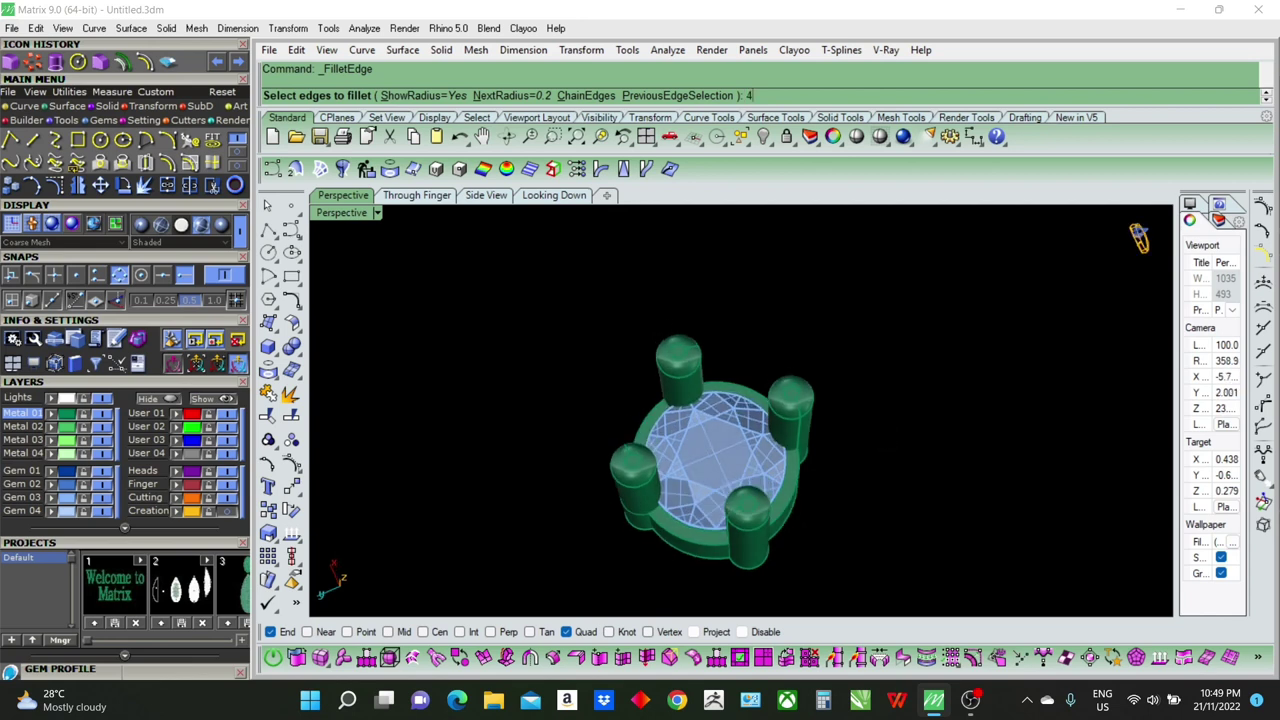
{"action": "key", "text": "Return"}
{"action": "key", "text": "Escape"}
Step: Return to the four-viewport layout and zoom every view to fit the whole setting
{"action": "type", "text": "4View"}
{"action": "key", "text": "Return"}
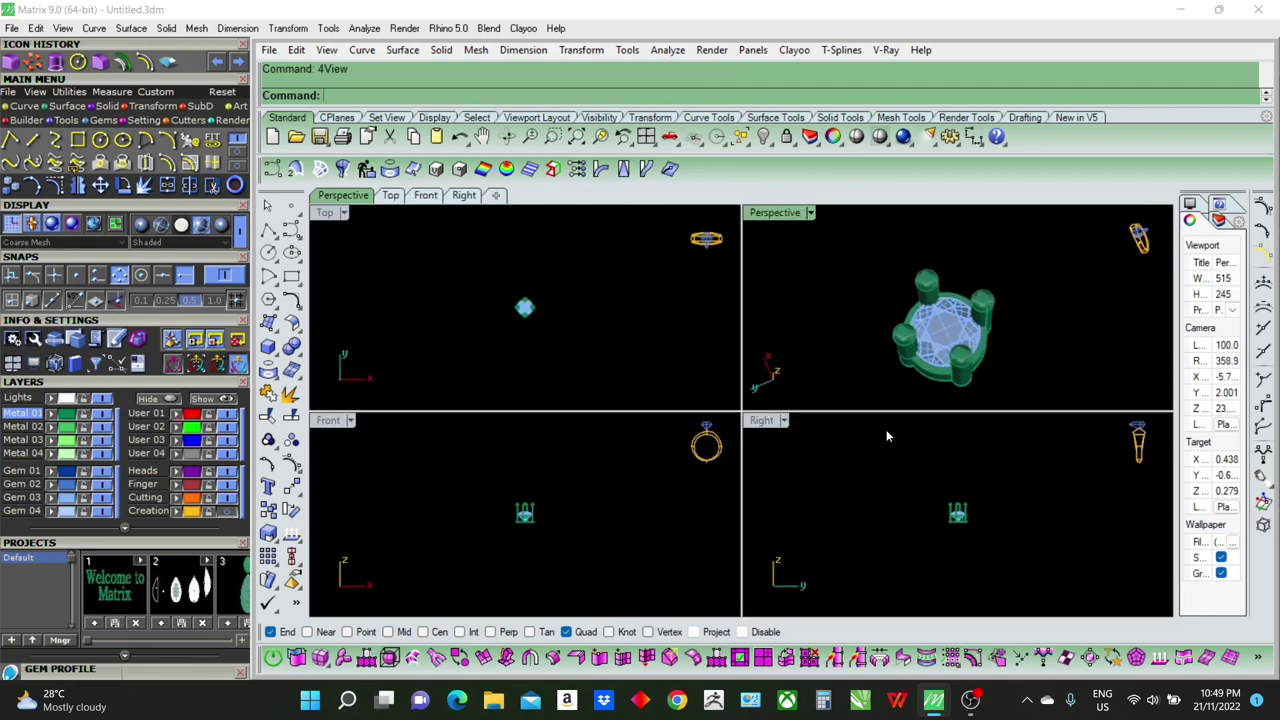
{"action": "key", "text": "ctrl+a"}
{"action": "key", "text": "ctrl+shift+e"}
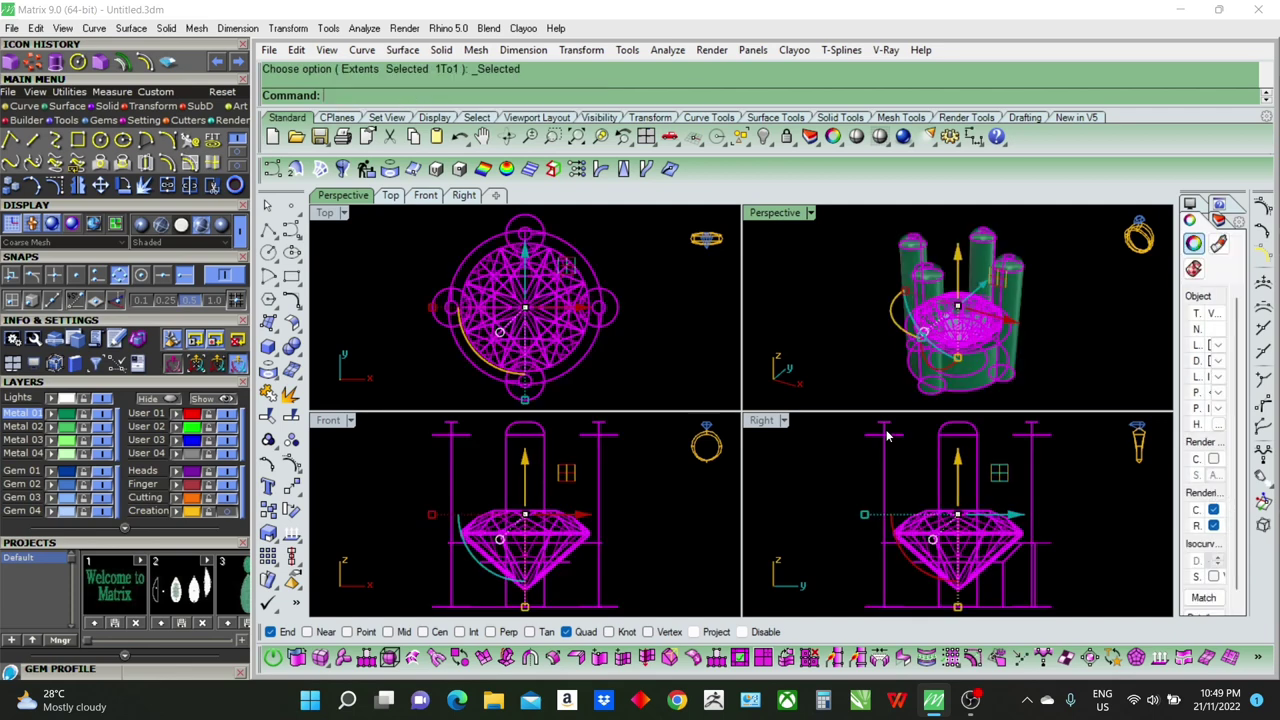
{"action": "key", "text": "Escape"}
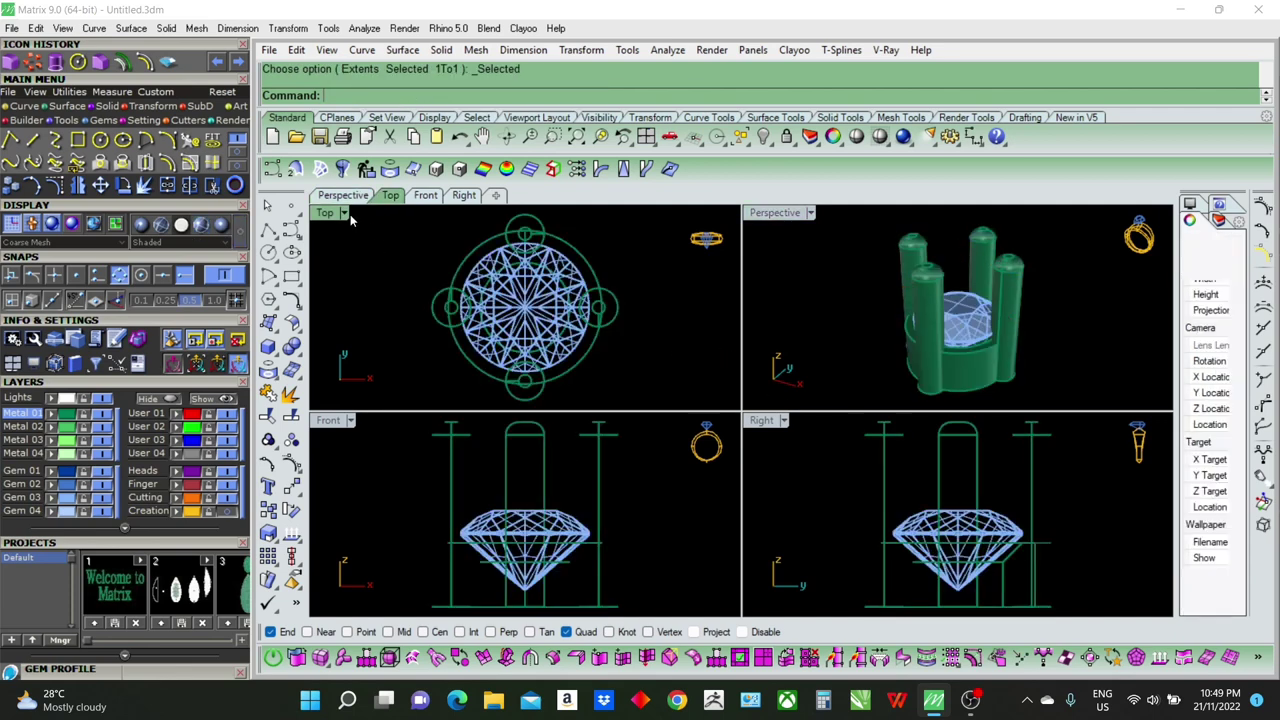
Step: Switch the Top, Front and Right viewports to Shaded display
{"action": "left_click", "coordinate": [344, 213]}
{"action": "left_click", "coordinate": [397, 69]}
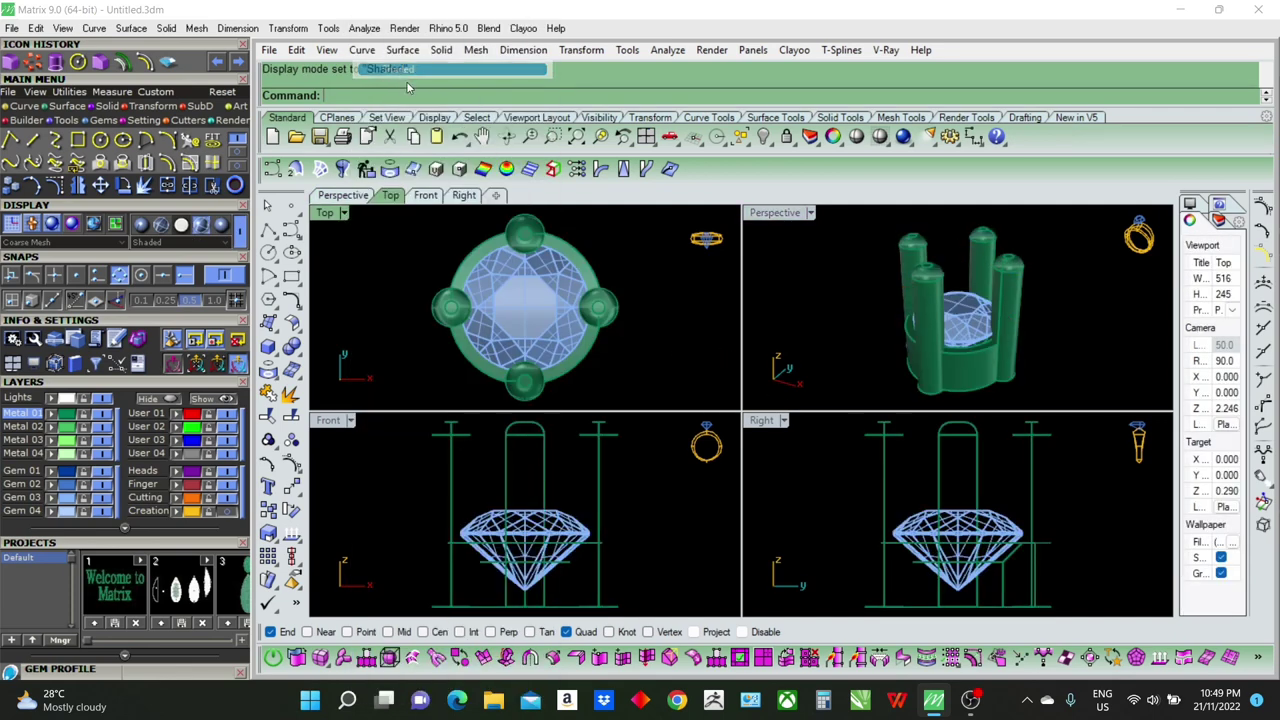
{"action": "left_click", "coordinate": [673, 533]}
{"action": "key", "text": "ctrl+alt+s"}
{"action": "left_click", "coordinate": [822, 518]}
{"action": "key", "text": "ctrl+alt+s"}
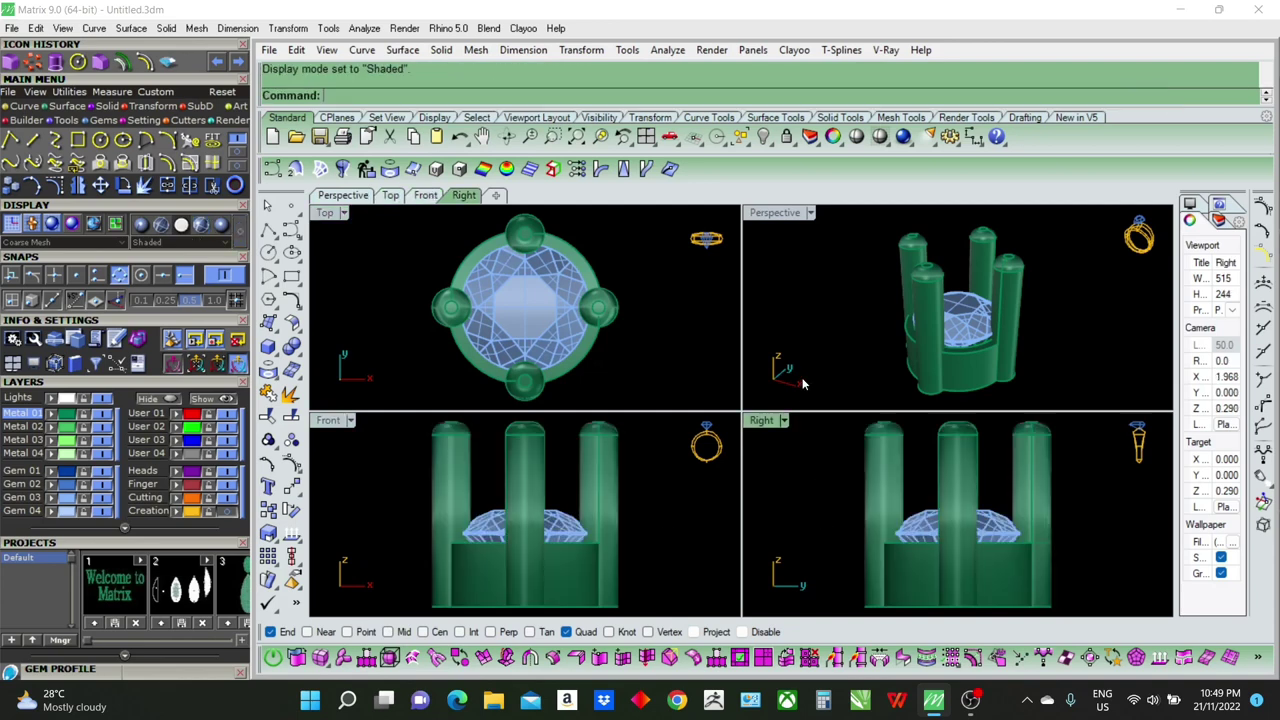
{"action": "left_click", "coordinate": [802, 343]}
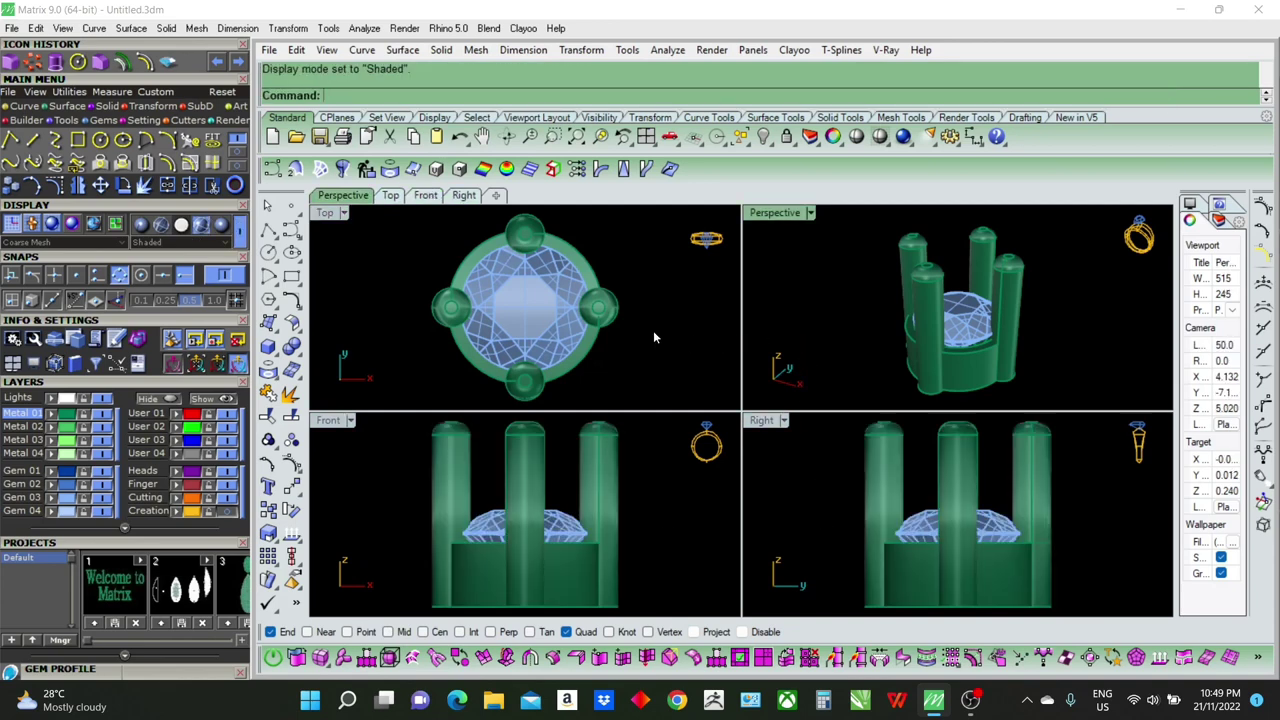